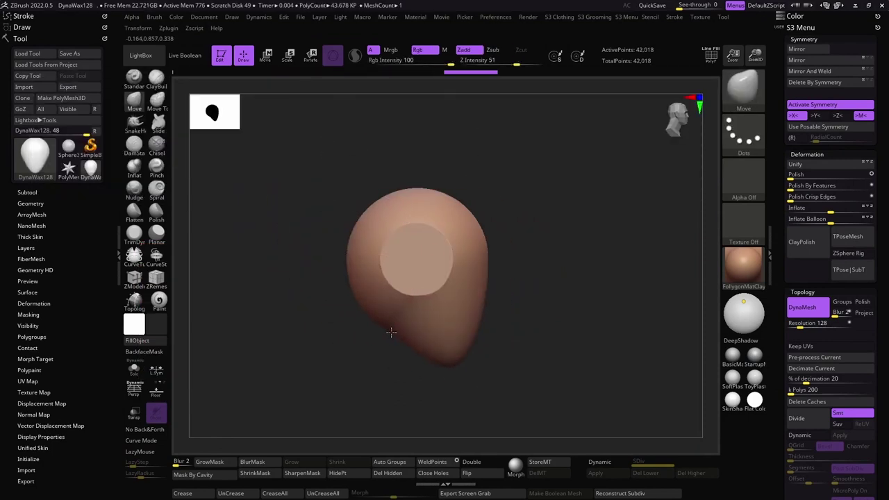
Turn the trimmed DynaWax128 mesh upright and rotate it with Transpose Move
left_click_drag(329, 250, 313, 300)
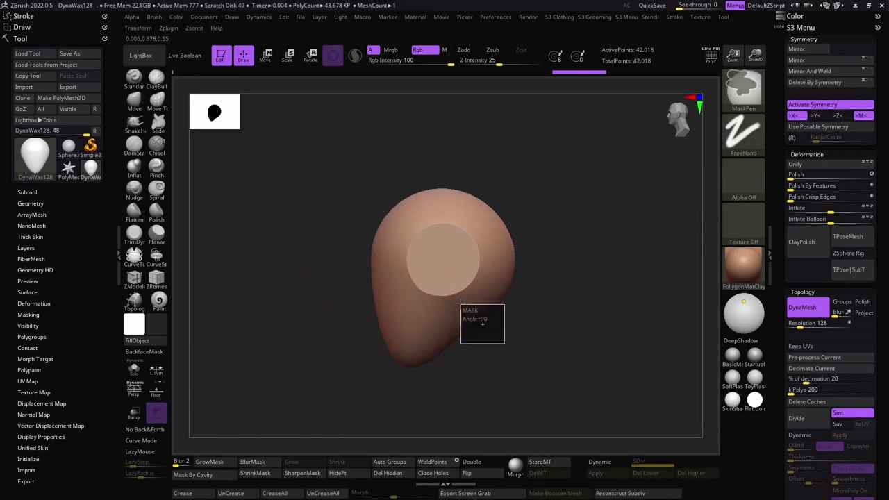
key("w")
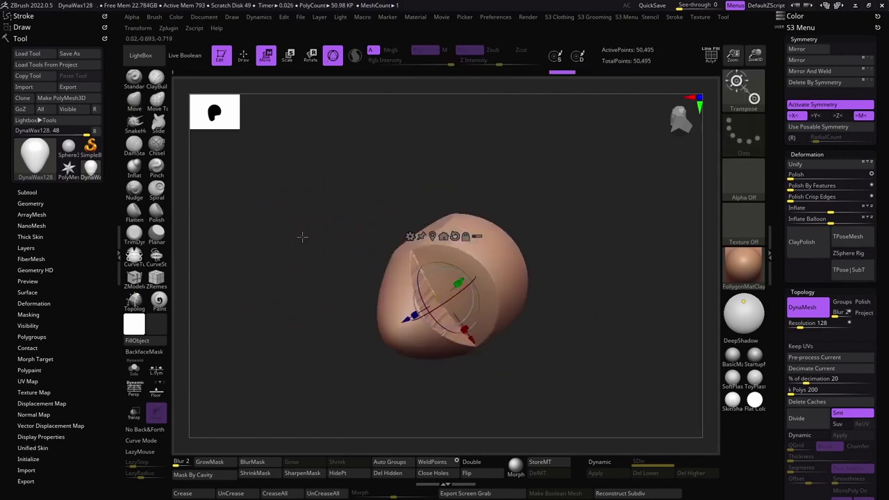
mouse_move(313, 250)
left_mouse_down()
mouse_move(284, 218)
mouse_move(311, 233)
left_mouse_up()
Pull part of the mesh outward with the Move brush, then undo the pull
key("b")
key("m")
key("v")
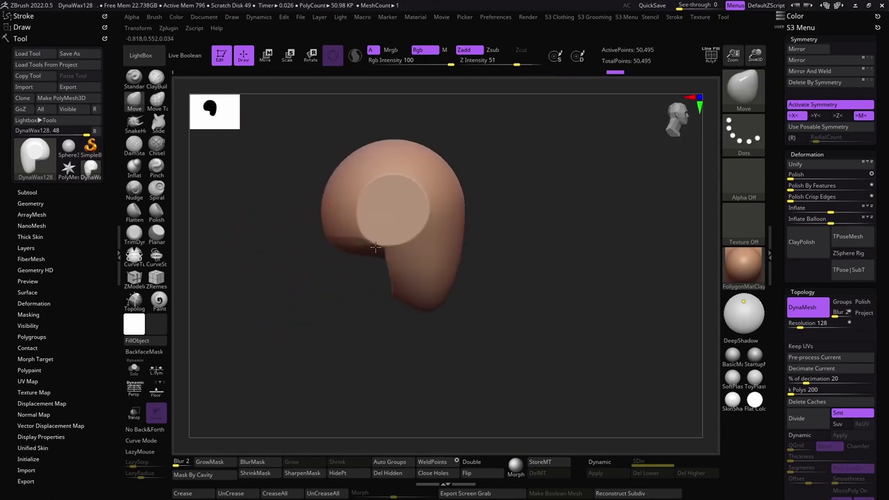
mouse_move(381, 265)
left_mouse_down()
mouse_move(292, 278)
mouse_move(430, 288)
mouse_move(417, 375)
left_mouse_up()
key("ctrl+z")
Try DamStandard, return to the Move brush, and orbit the head to face front
key("b")
key("d")
key("s")
key("b")
key("m")
key("v")
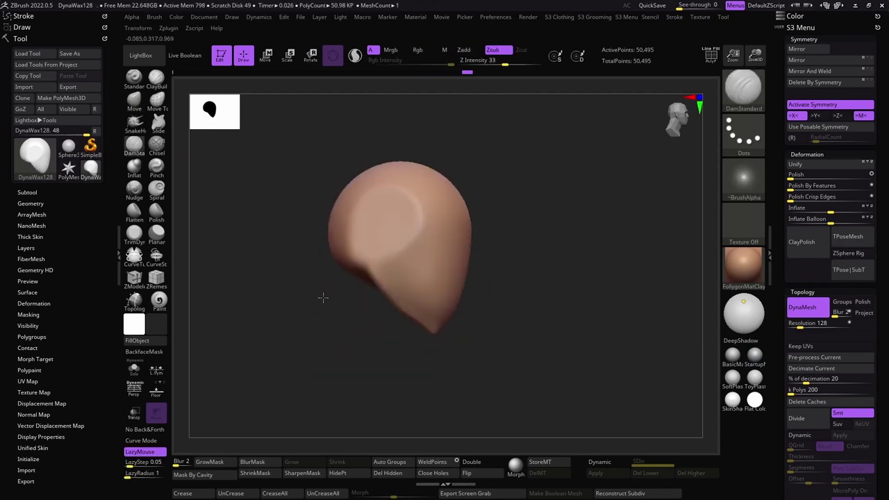
mouse_move(324, 299)
left_mouse_down()
mouse_move(360, 284)
mouse_move(324, 298)
mouse_move(372, 87)
left_mouse_up()
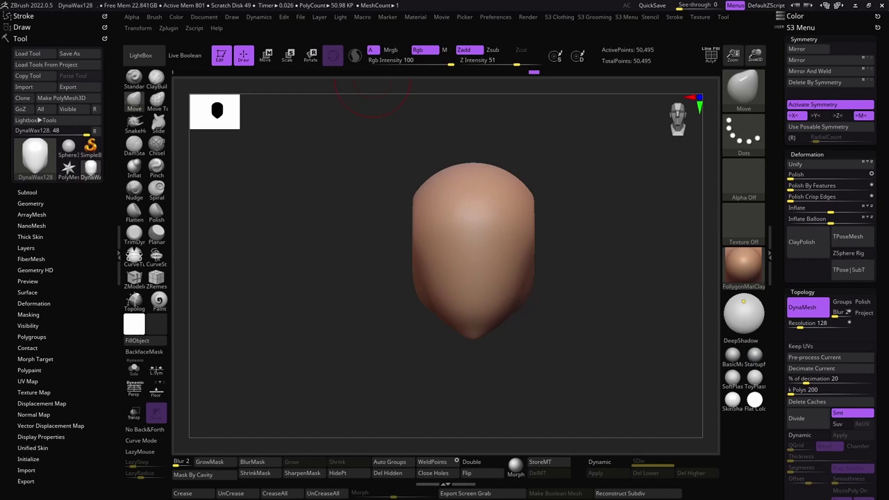
left_click_drag(372, 87, 312, 278)
Append a PM3D_Sphere3D subtool and delete the old DynaWax128 subtool
left_click(27, 193)
left_click(69, 304)
left_click(71, 351)
left_click(86, 314)
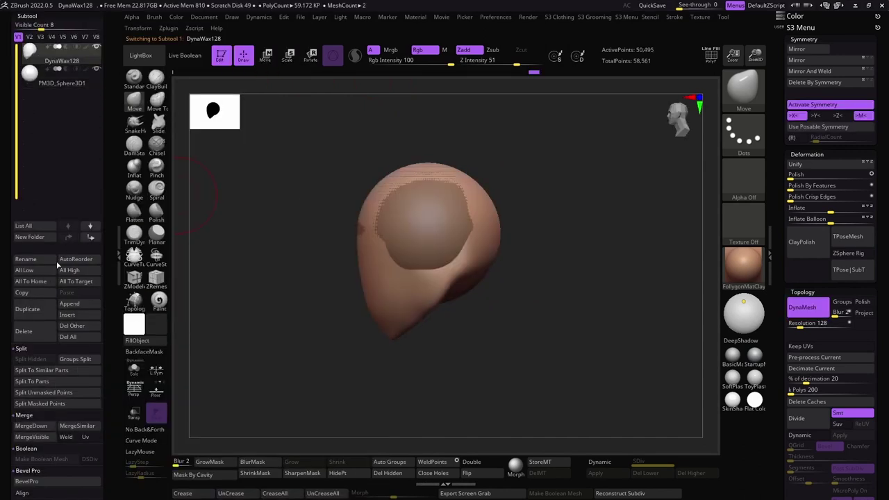
left_click(23, 331)
key("space")
Pull the sphere down into an egg shape and pick the TrimDynamic brush
left_click_drag(438, 288, 437, 330)
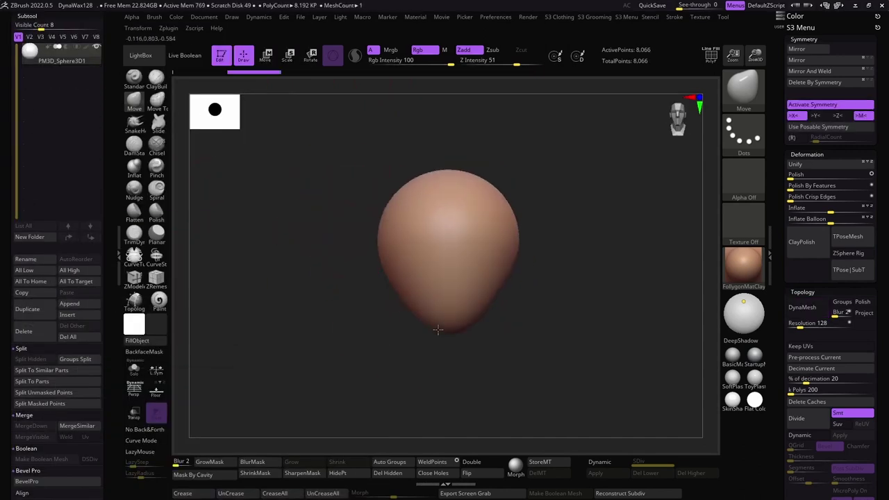
left_click_drag(368, 354, 359, 224)
key("space")
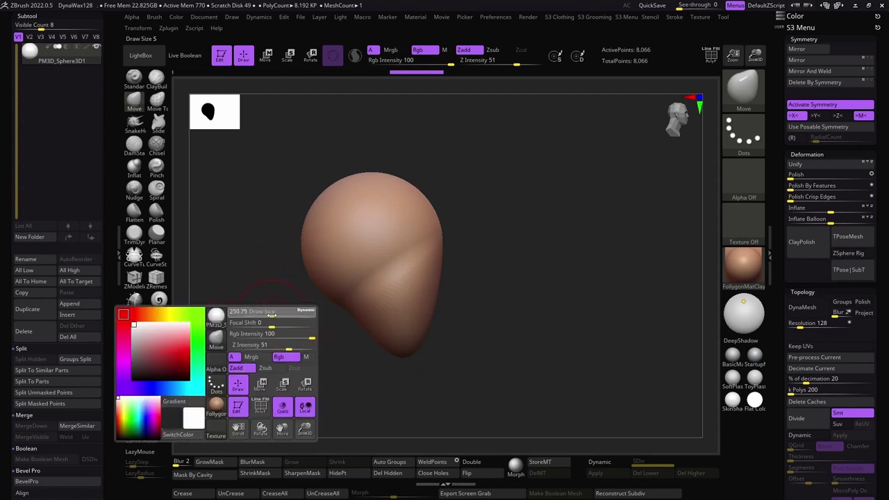
mouse_move(271, 315)
left_mouse_down()
mouse_move(298, 264)
mouse_move(280, 276)
mouse_move(292, 239)
left_mouse_up()
key("b")
key("t")
key("d")
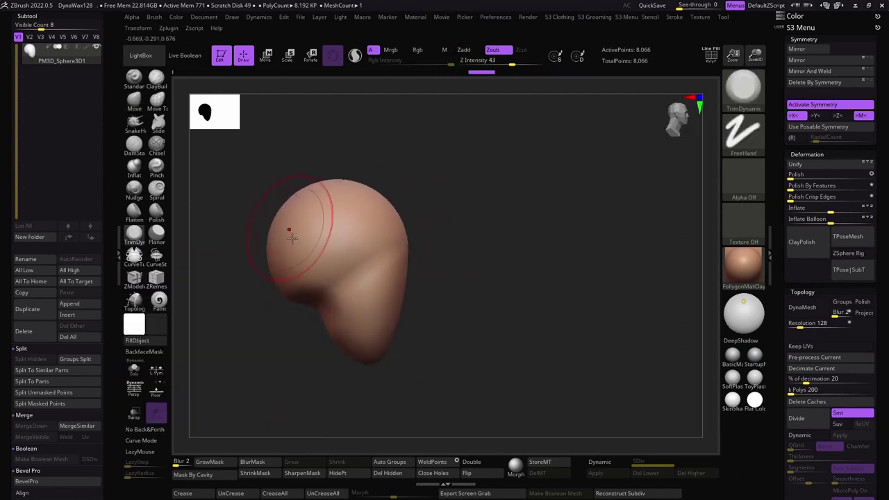
key("space")
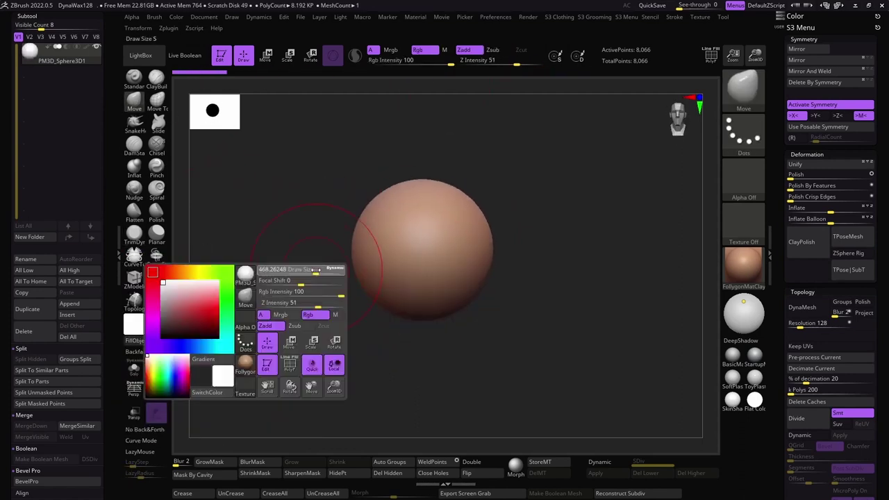
left_click(134, 232)
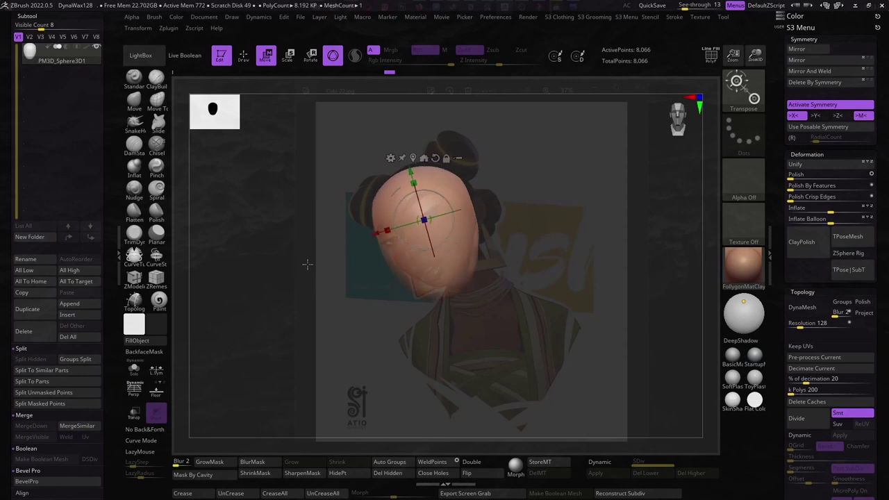
Scale the head to match the reference image and reposition it in the view
left_click_drag(398, 203, 400, 200)
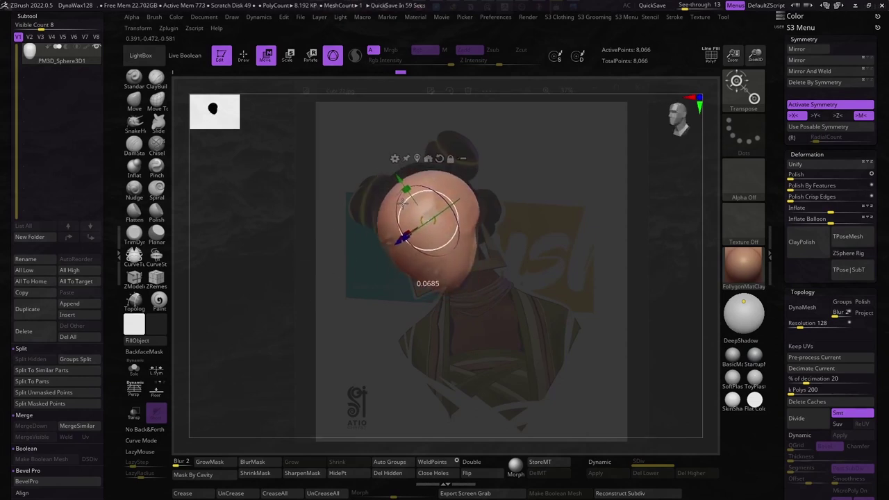
key("q")
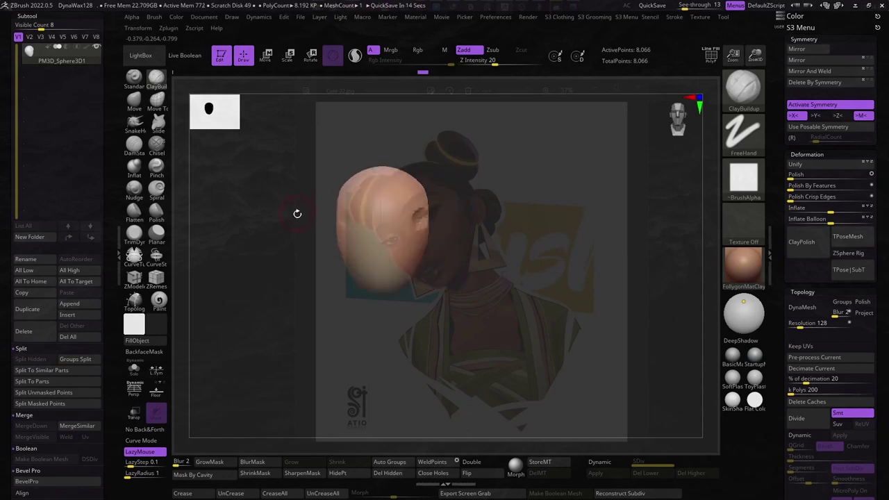
left_click_drag(284, 223, 320, 182)
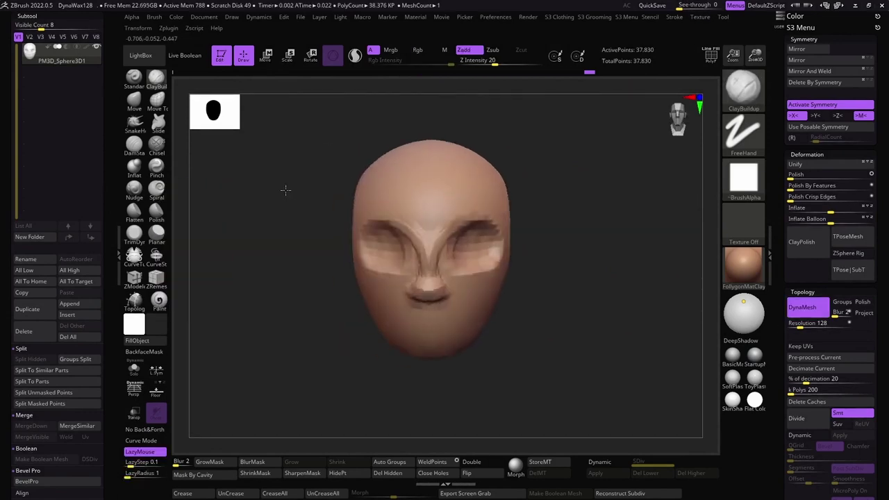
Orbit around the head and smooth the blotchy eye area
key("b")
key("m")
key("v")
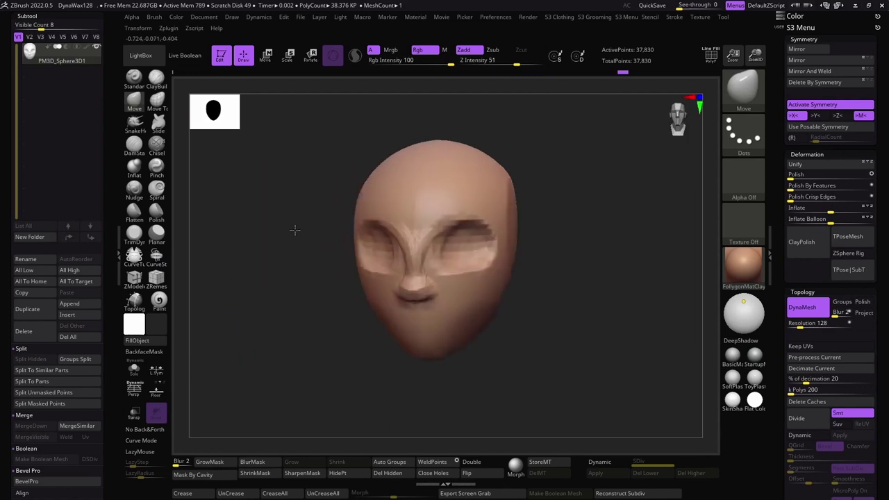
mouse_move(294, 230)
left_mouse_down()
mouse_move(427, 250)
mouse_move(371, 252)
left_mouse_up()
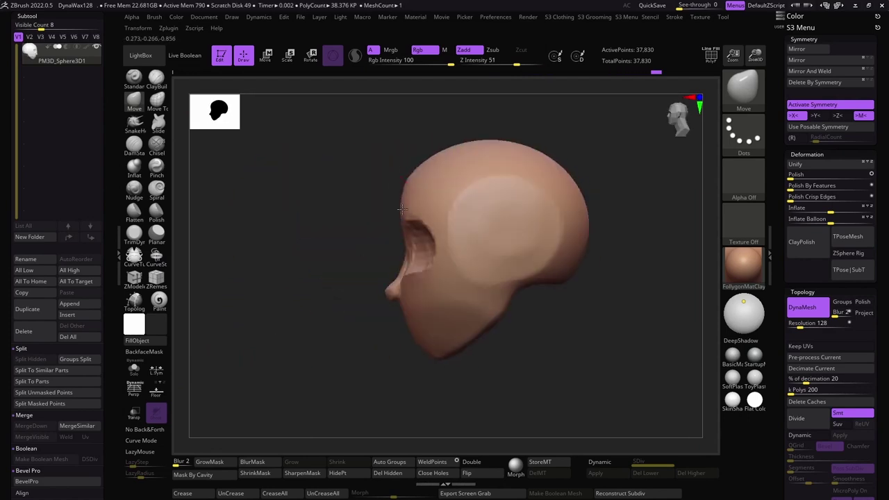
left_click_drag(357, 199, 475, 114)
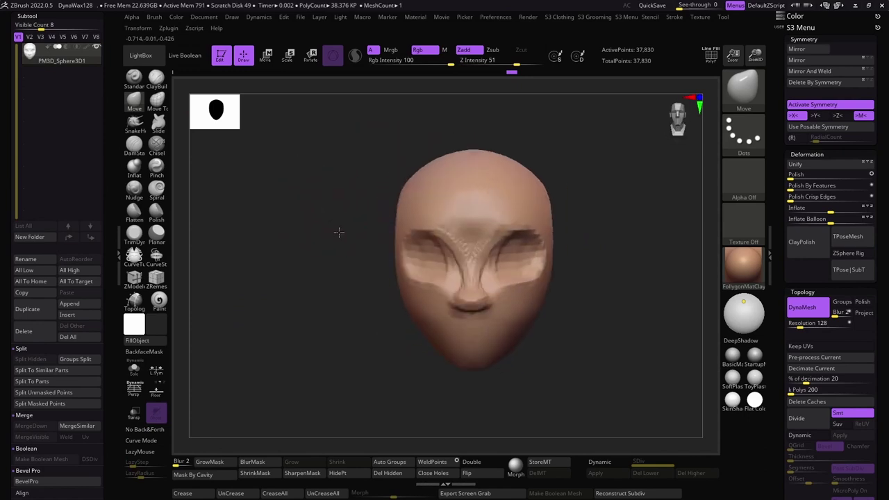
mouse_move(337, 232)
left_mouse_down("shift")
mouse_move(292, 312)
mouse_move(243, 276)
left_mouse_up("shift")
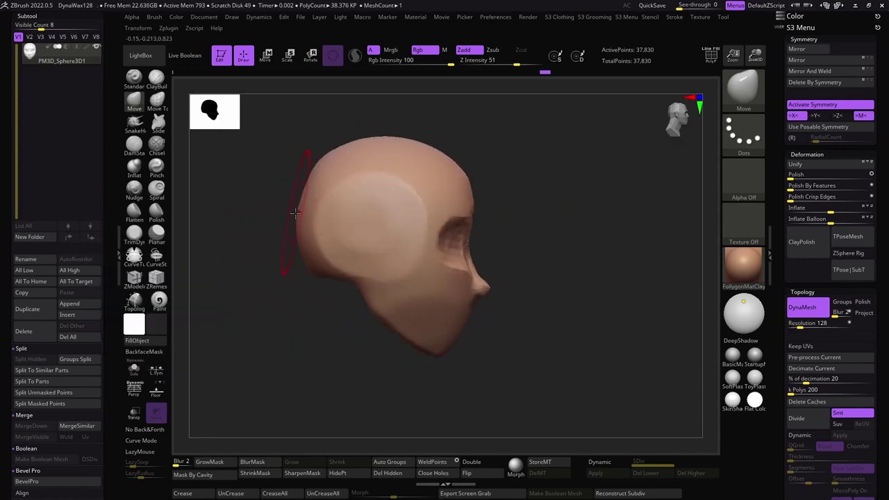
left_click_drag(296, 214, 325, 241)
left_click_drag(368, 215, 291, 232)
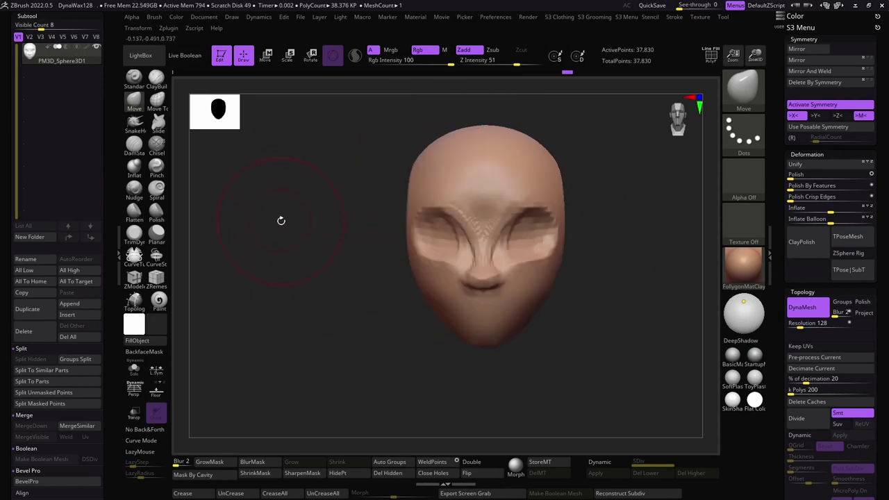
left_click_drag(420, 224, 437, 228, "shift")
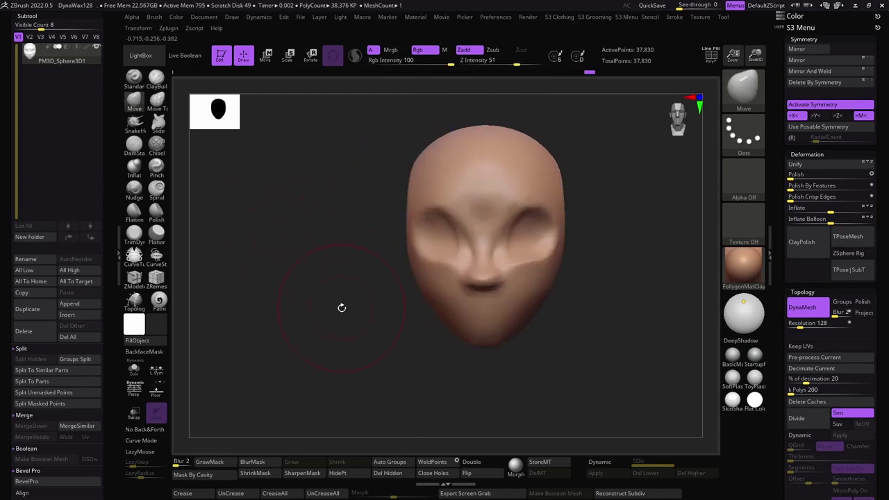
mouse_move(342, 307)
left_mouse_down()
mouse_move(313, 214)
mouse_move(187, 259)
mouse_move(332, 282)
mouse_move(298, 293)
left_mouse_up()
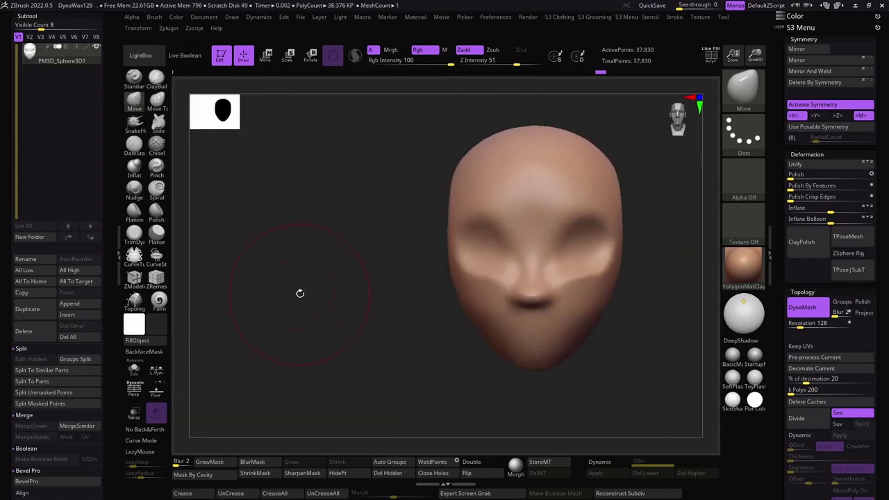
Build up the eye sockets with ClayBuildup and the Move brush
key("b")
key("c")
key("b")
key("l")
mouse_move(530, 278)
left_mouse_down()
mouse_move(261, 179)
mouse_move(288, 174)
mouse_move(304, 230)
left_mouse_up()
key("b")
key("m")
key("v")
Carve the eye area with DamStandard and try pushing the brow down, then undo it
key("b")
key("c")
key("b")
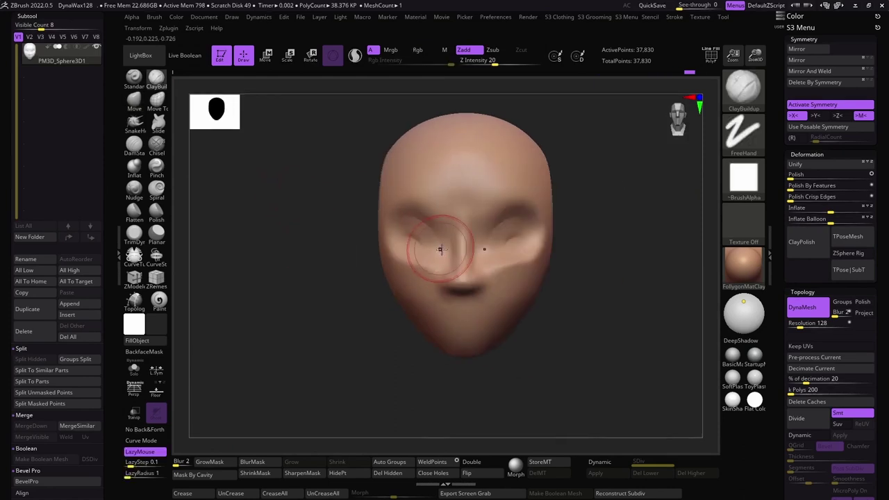
mouse_move(409, 245)
right_mouse_down()
mouse_move(407, 232)
mouse_move(403, 257)
right_mouse_up()
key("b")
key("d")
key("s")
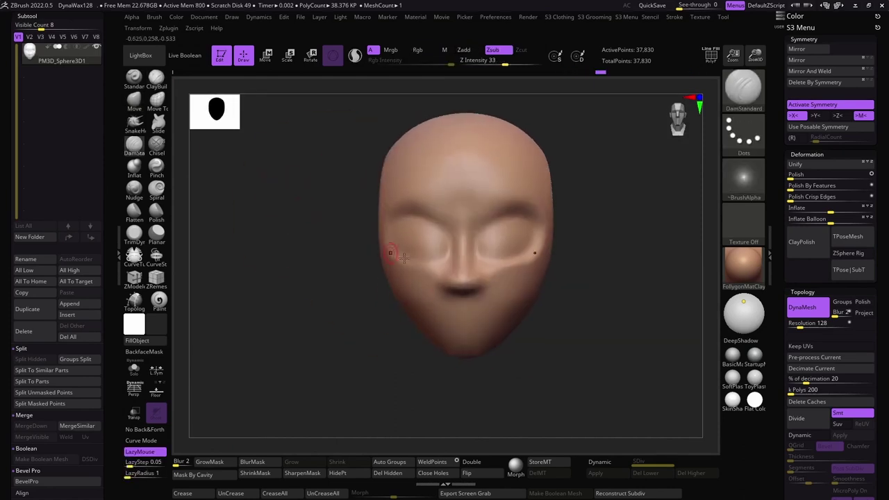
right_click_drag(442, 285, 270, 201)
key("b")
key("c")
key("b")
mouse_move(433, 261)
right_mouse_down()
mouse_move(429, 275)
mouse_move(366, 302)
mouse_move(203, 155)
right_mouse_up()
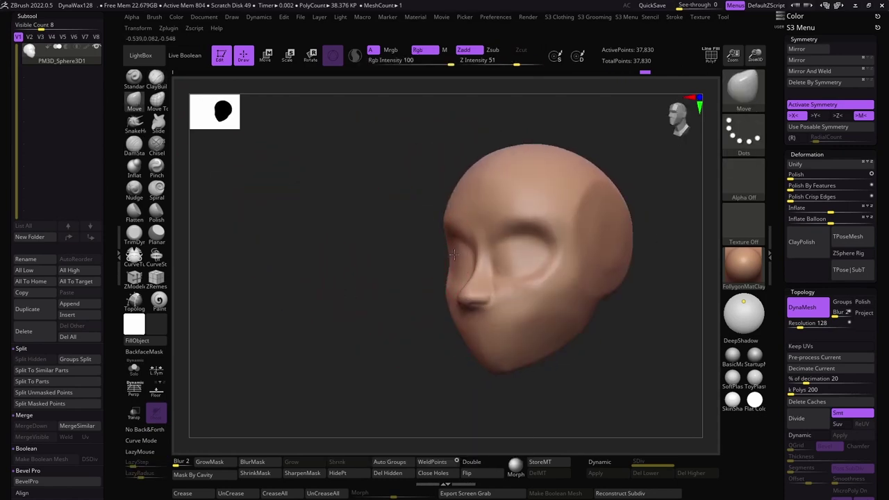
left_click_drag(443, 242, 444, 244)
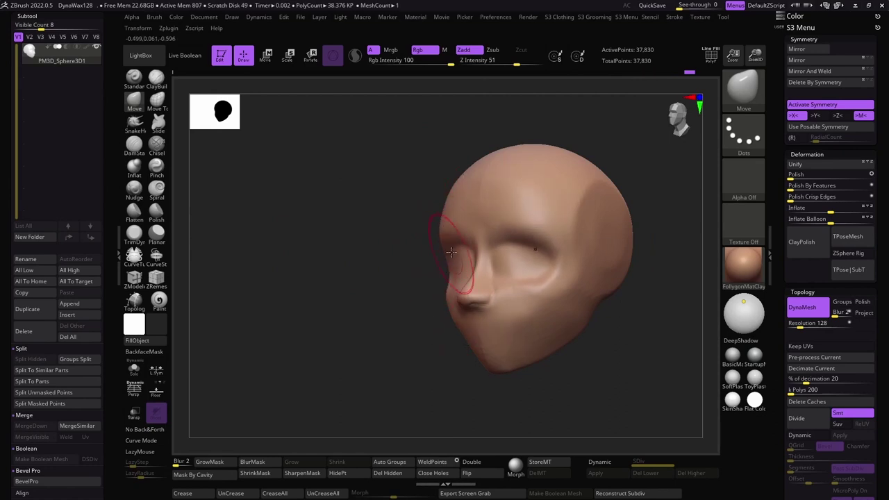
key("ctrl+z")
key("ctrl+z")
key("space")
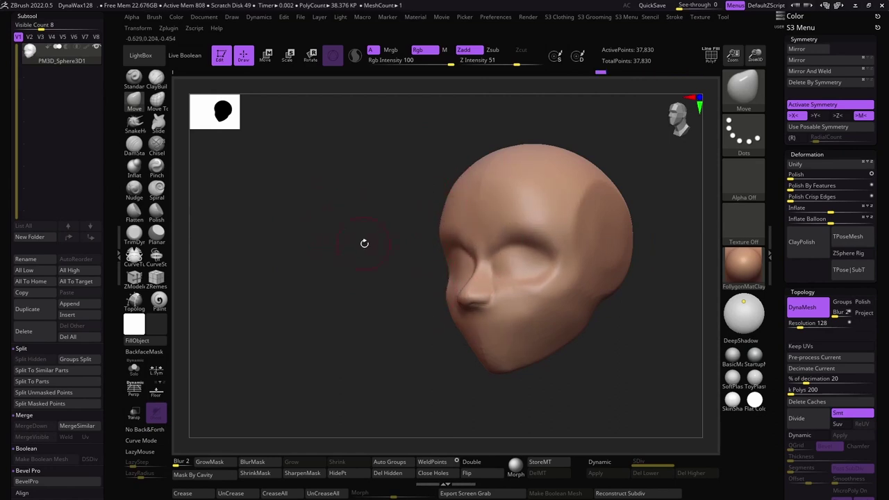
Trim the head's underside flatter with TrimDynamic to shape the jaw and chin
mouse_move(453, 324)
left_mouse_down()
mouse_move(435, 306)
mouse_move(329, 282)
mouse_move(130, 147)
left_mouse_up()
left_click(134, 233)
mouse_move(313, 208)
left_mouse_down()
mouse_move(354, 250)
mouse_move(296, 181)
mouse_move(357, 327)
left_mouse_up()
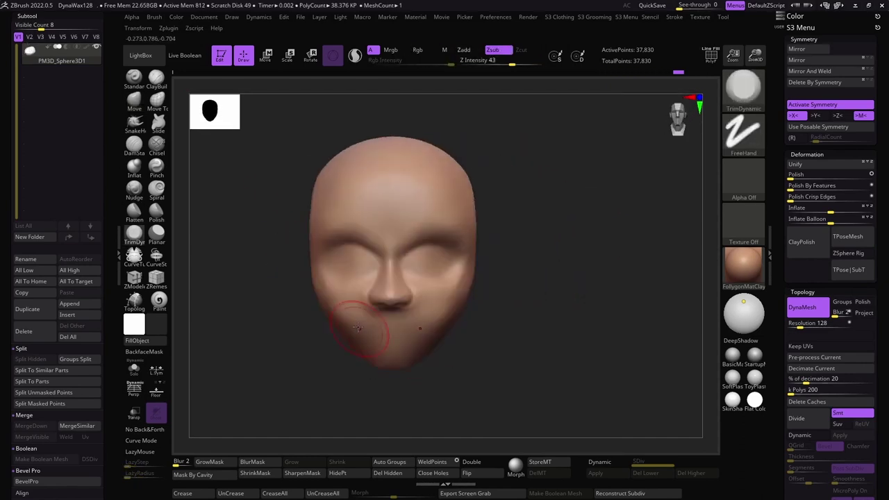
Carve and pull the lips into shape with DamStandard and Move
key("b")
key("d")
key("s")
key("space")
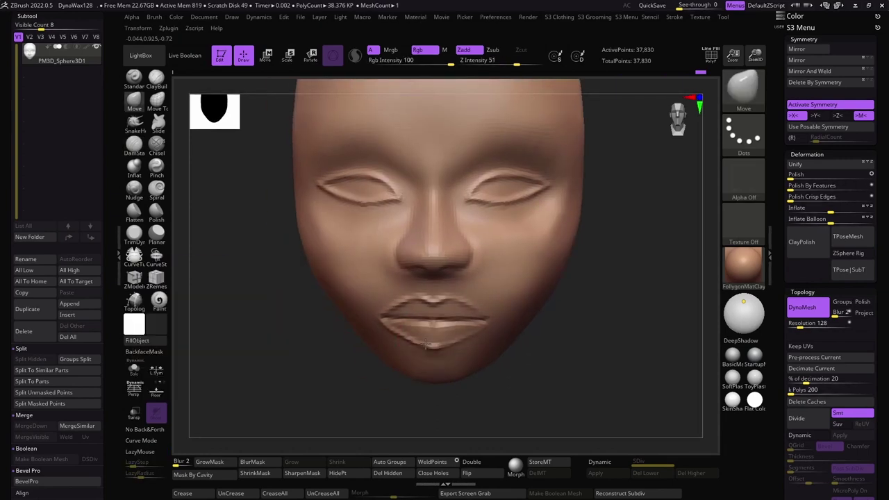
right_click_drag(394, 337, 417, 327)
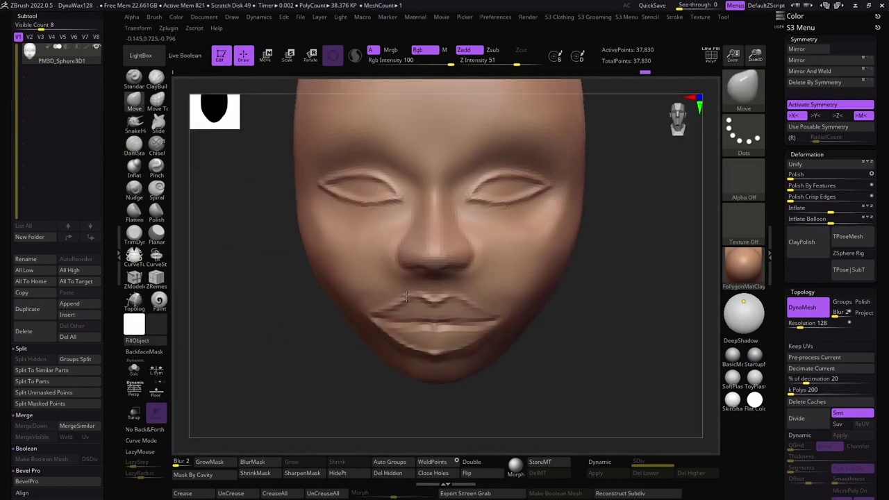
key("space")
left_click_drag(416, 333, 409, 300)
Build up fuller lips with ClayBuildup and Move, checking front and side views
right_click_drag(408, 300, 297, 290)
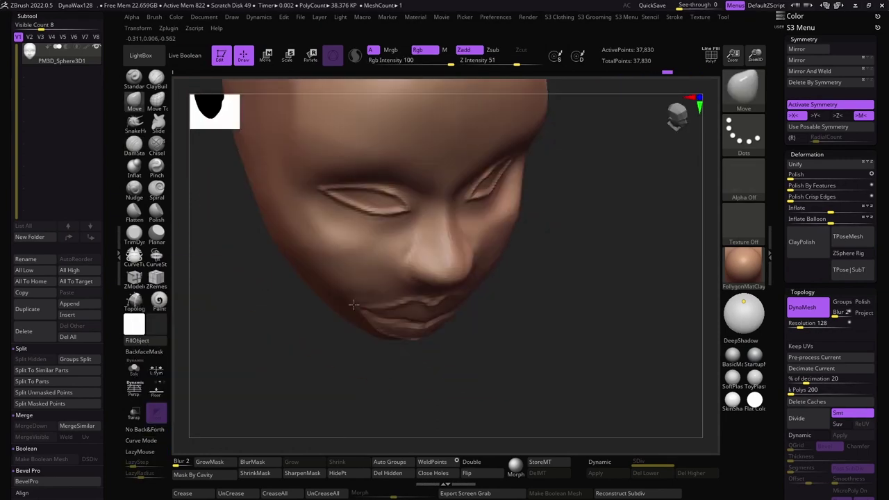
key("space")
right_click_drag(269, 317, 148, 120)
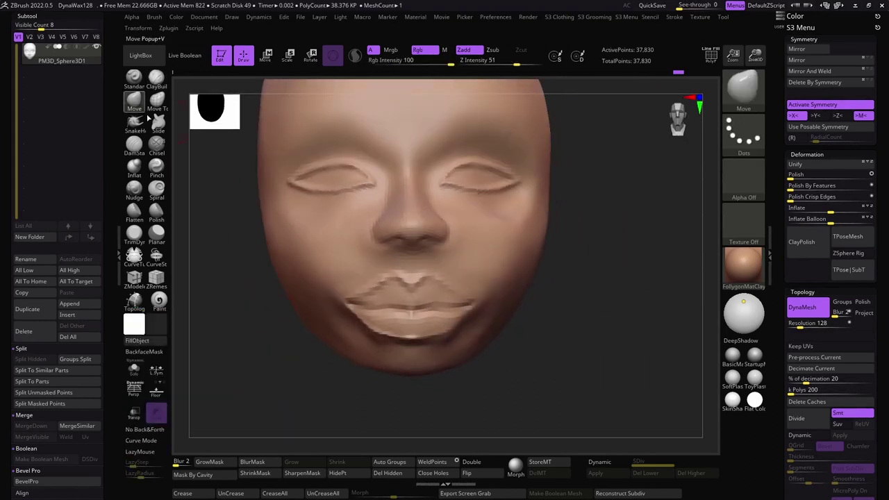
left_click(156, 78)
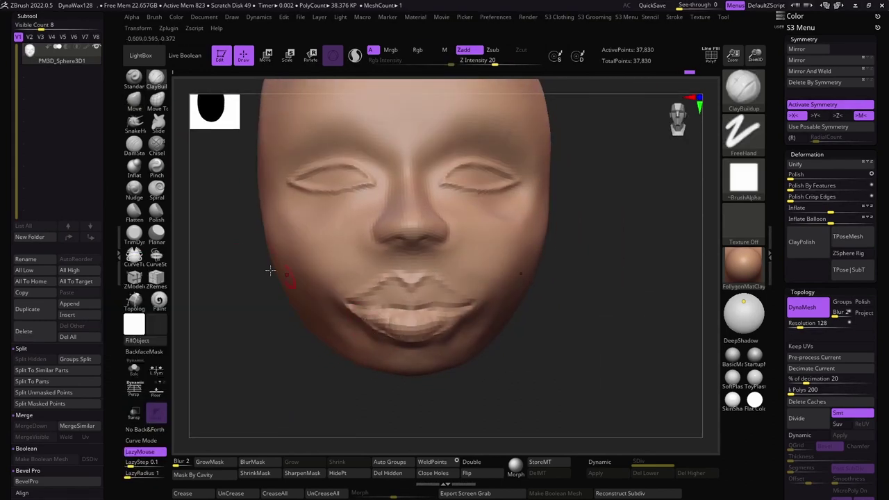
right_click_drag(270, 271, 298, 368)
key("space")
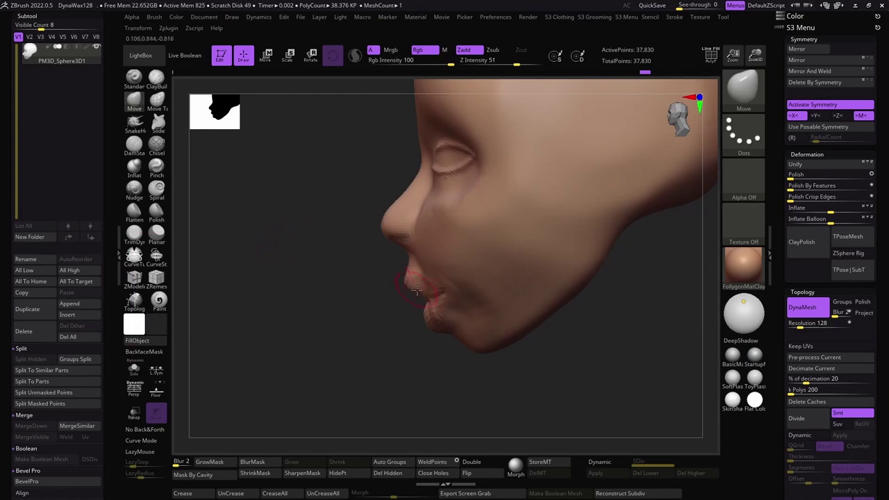
mouse_move(417, 291)
right_mouse_down()
mouse_move(294, 288)
mouse_move(249, 243)
right_mouse_up()
Paint a mask over the lower face and jaw, checking it from front and side
key("ctrl")
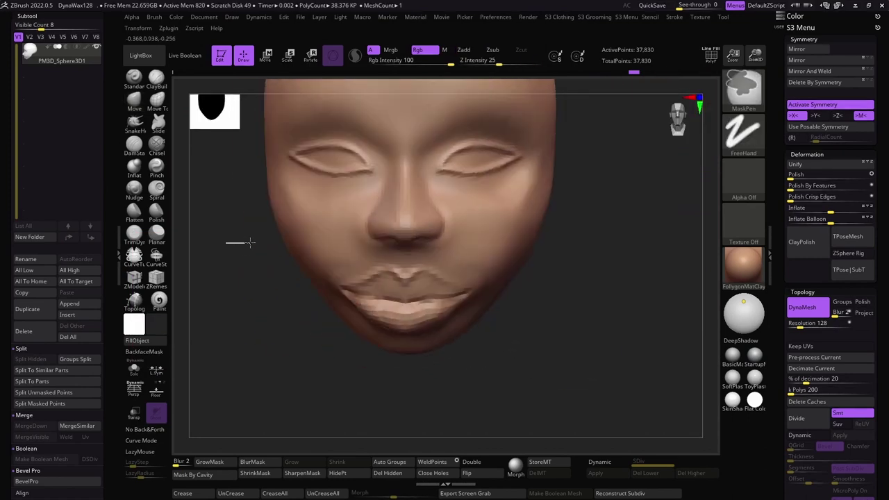
left_click_drag(248, 242, 278, 299, "ctrl")
key("space")
mouse_move(273, 301)
right_mouse_down()
mouse_move(287, 253)
mouse_move(364, 281)
right_mouse_up()
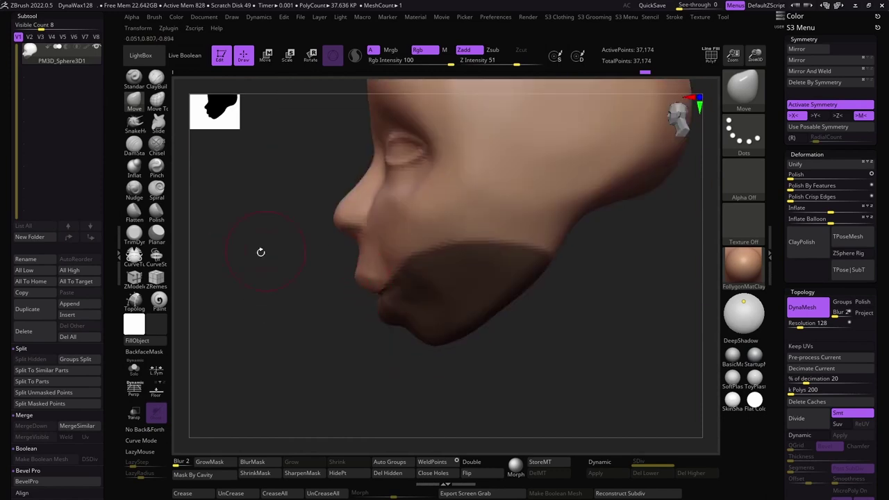
mouse_move(261, 253)
right_mouse_down()
mouse_move(384, 274)
mouse_move(357, 318)
right_mouse_up()
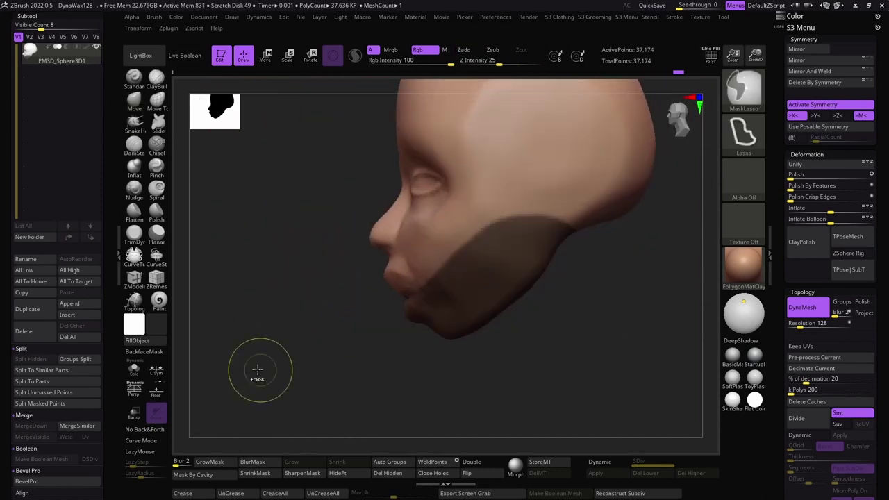
mouse_move(257, 367)
right_mouse_down()
mouse_move(296, 326)
mouse_move(389, 326)
right_mouse_up()
Turn the masked jaw into its own polygroup with Group Masked, toggling Polyframe on and off
key("shift+f")
scroll(56, 209, "down", 5)
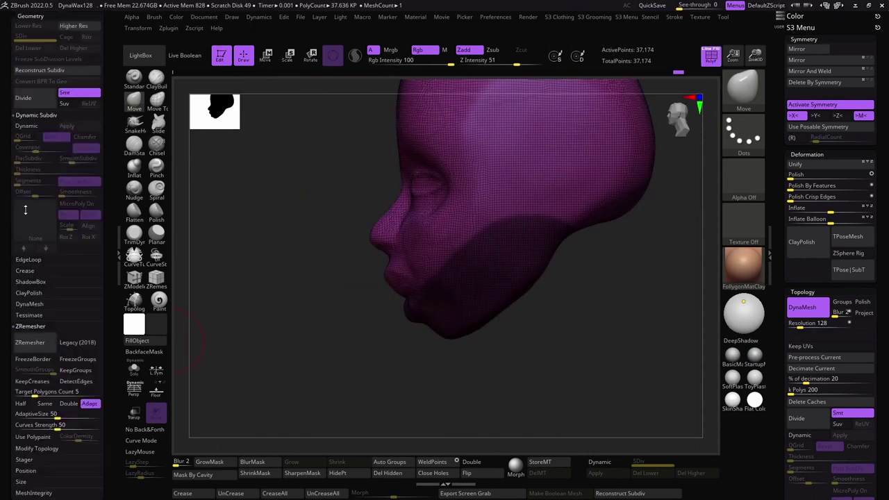
scroll(28, 214, "down", 5)
left_click(29, 225)
left_click(33, 274)
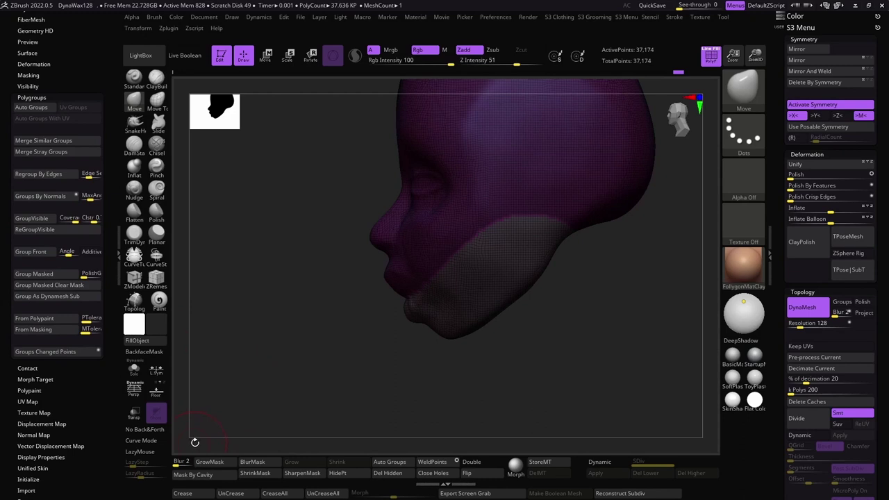
mouse_move(299, 291)
right_mouse_down()
mouse_move(308, 288)
mouse_move(310, 235)
right_mouse_up()
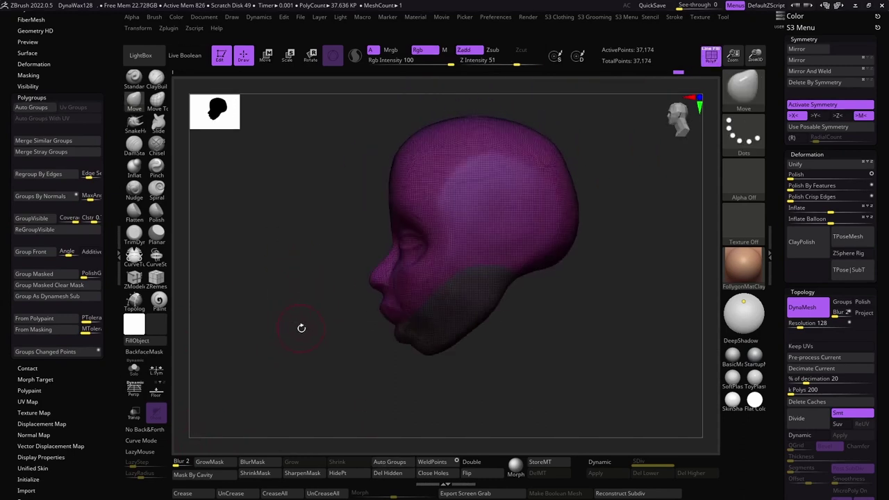
key("shift+f")
mouse_move(302, 328)
right_mouse_down()
mouse_move(264, 248)
mouse_move(254, 288)
right_mouse_up()
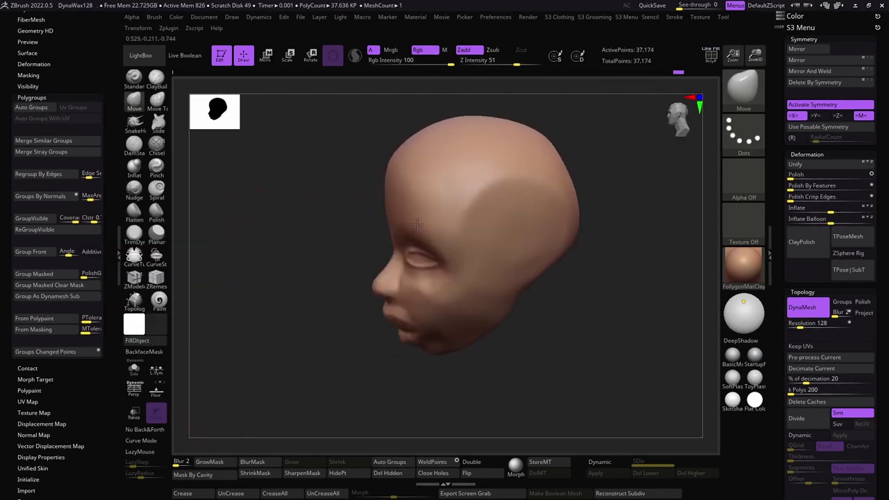
mouse_move(418, 224)
right_mouse_down()
mouse_move(360, 203)
mouse_move(306, 282)
right_mouse_up()
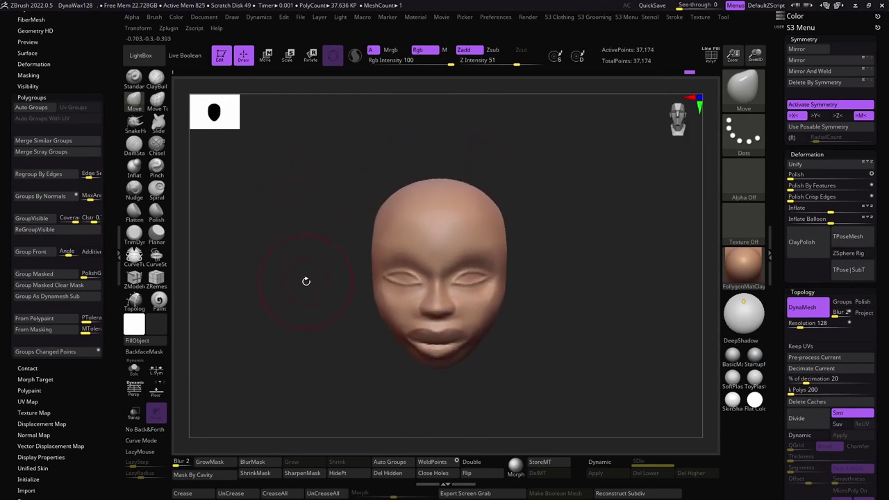
Carve deeper eye and mouth lines with DamStandard while orbiting the head
key("b")
key("d")
key("s")
mouse_move(324, 371)
right_mouse_down()
mouse_move(349, 252)
mouse_move(292, 278)
mouse_move(249, 268)
mouse_move(280, 347)
mouse_move(327, 389)
right_mouse_up()
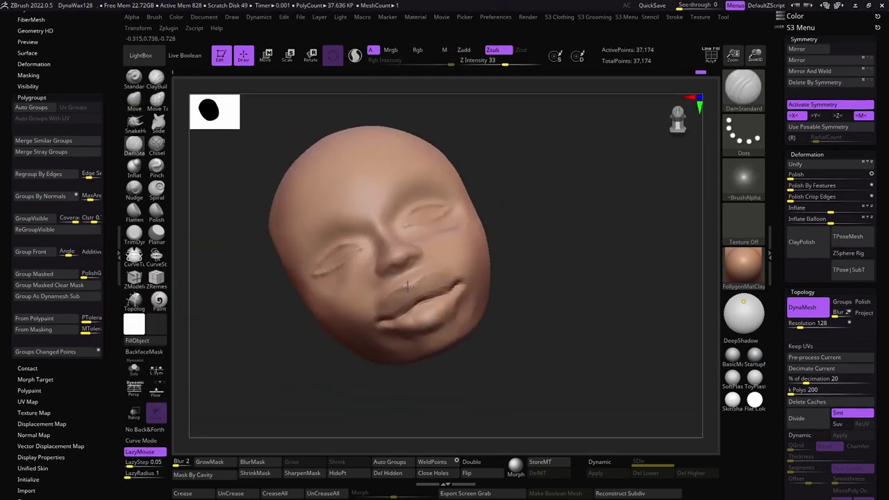
mouse_move(407, 285)
right_mouse_down()
mouse_move(224, 288)
mouse_move(333, 299)
mouse_move(381, 315)
right_mouse_up()
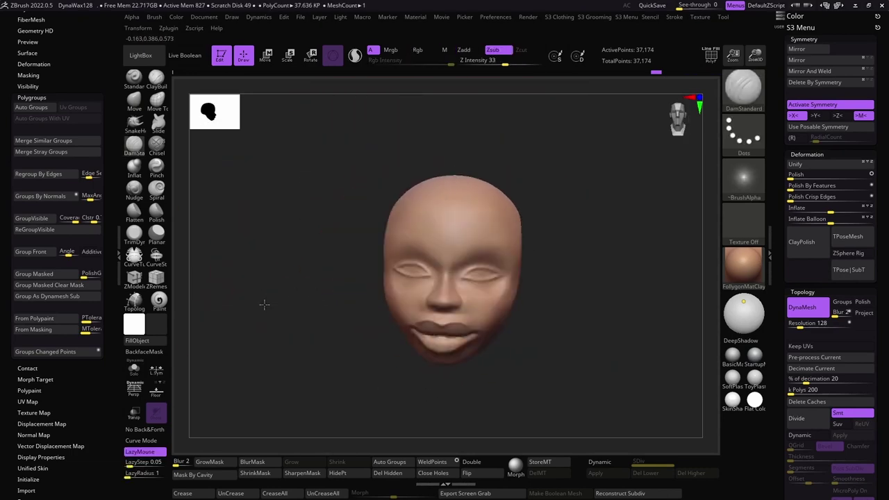
mouse_move(264, 304)
right_mouse_down()
mouse_move(374, 278)
mouse_move(294, 254)
mouse_move(282, 303)
mouse_move(276, 269)
mouse_move(292, 305)
right_mouse_up()
right_click(287, 276)
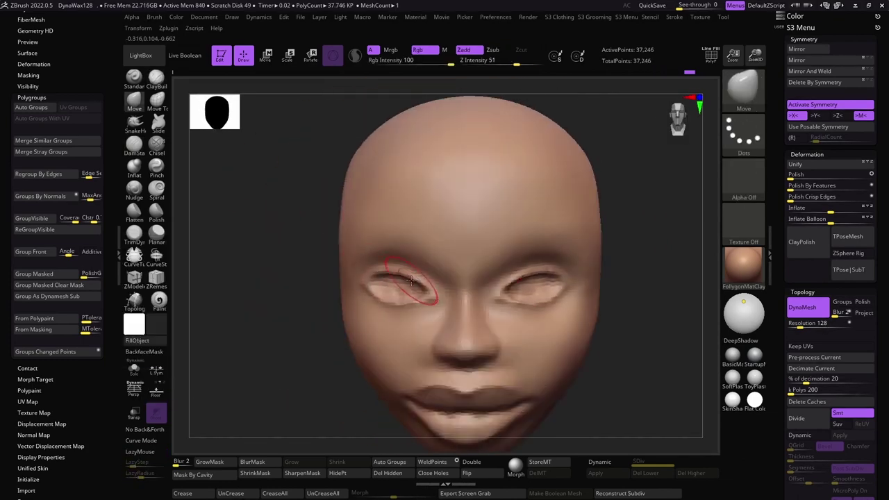
right_click_drag(258, 276, 264, 290)
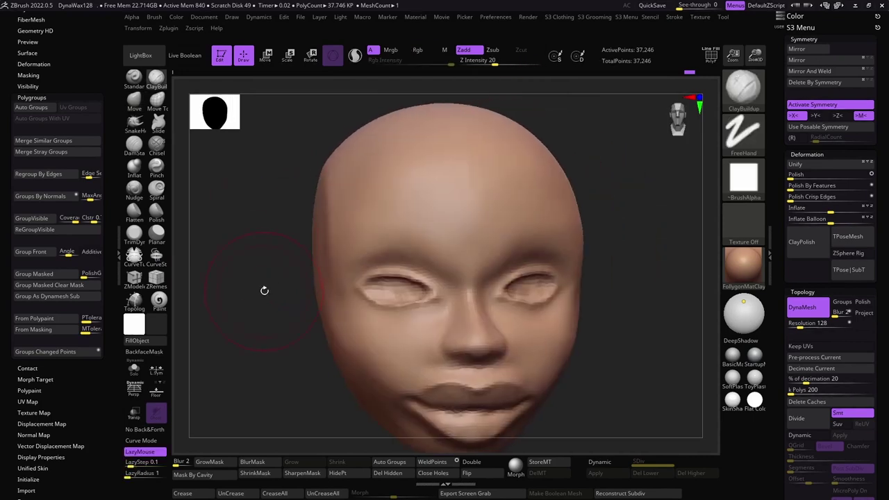
mouse_move(258, 258)
right_mouse_down()
mouse_move(298, 298)
mouse_move(389, 309)
mouse_move(267, 278)
right_mouse_up()
mouse_move(353, 324)
right_mouse_down()
mouse_move(259, 288)
mouse_move(323, 332)
mouse_move(393, 262)
mouse_move(323, 252)
mouse_move(429, 288)
mouse_move(324, 270)
right_mouse_up()
right_click(371, 281)
right_click(324, 271)
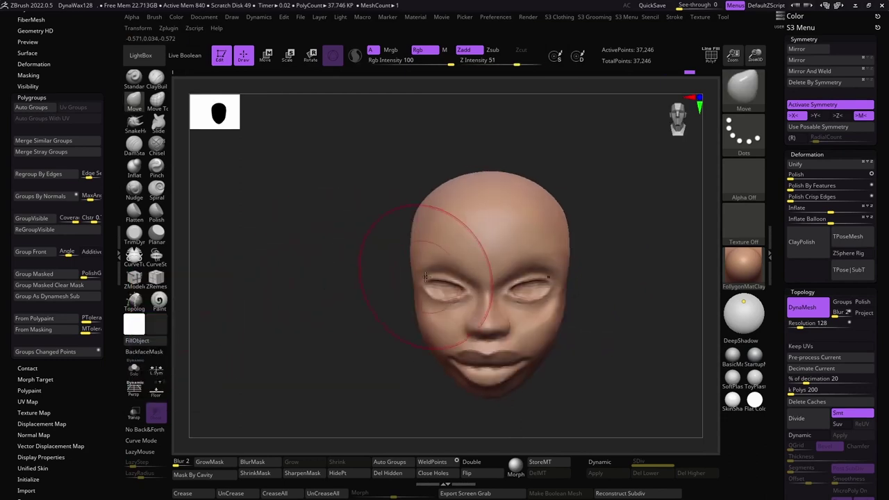
right_click_drag(411, 223, 477, 199)
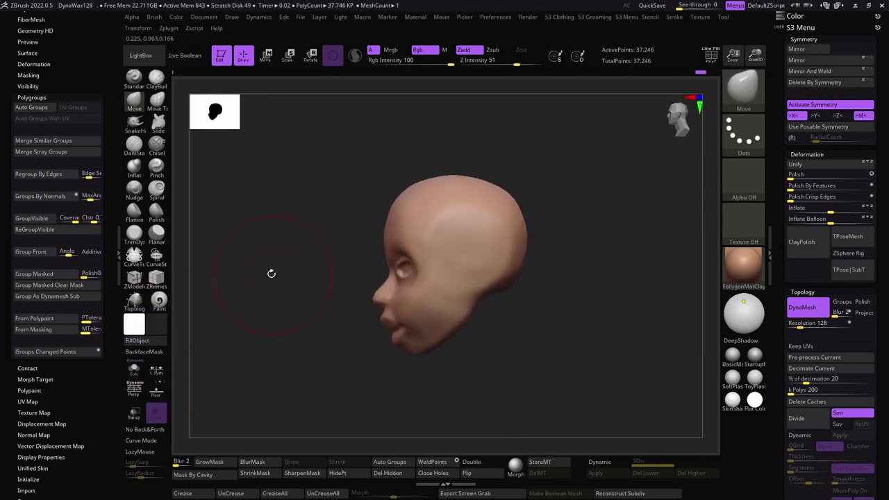
mouse_move(271, 274)
right_mouse_down()
mouse_move(360, 192)
mouse_move(369, 220)
mouse_move(355, 254)
right_mouse_up()
Adjust the lips with the Move brush and build them up with ClayBuildup
key("b")
key("d")
key("s")
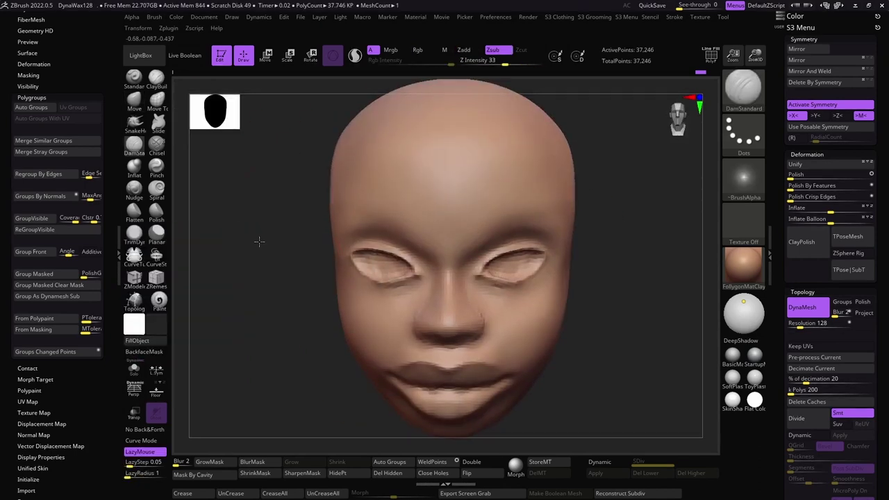
key("b")
key("m")
key("v")
left_click_drag(259, 241, 259, 202)
mouse_move(299, 274)
left_mouse_down()
mouse_move(381, 283)
mouse_move(288, 278)
mouse_move(362, 376)
left_mouse_up()
left_click(166, 82)
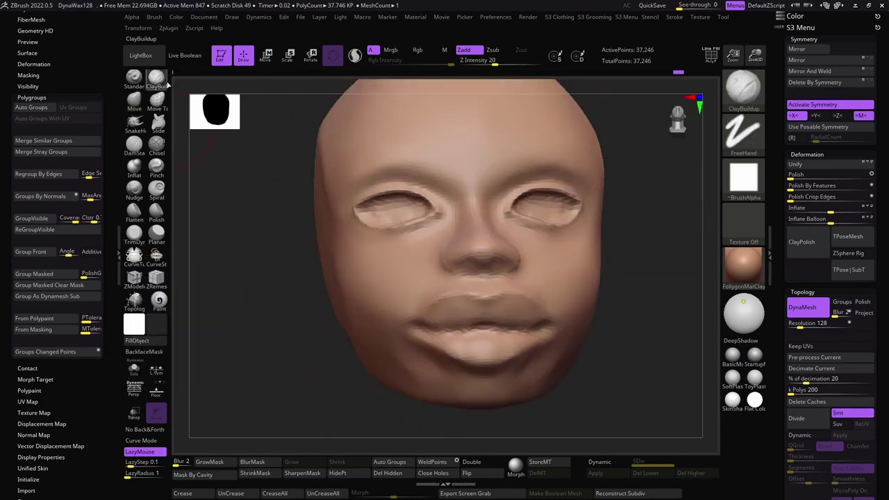
mouse_move(334, 309)
left_mouse_down()
mouse_move(352, 316)
mouse_move(340, 299)
left_mouse_up()
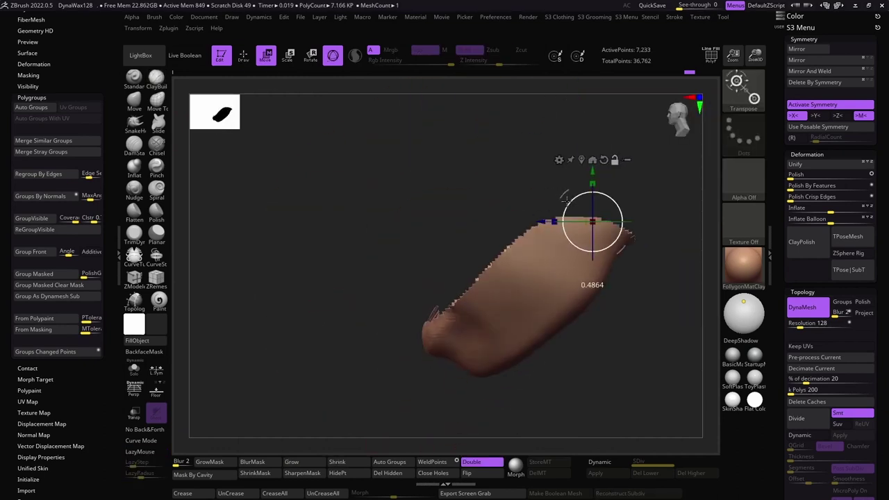
Unhide the whole head and return to sculpting from the front view
left_click(361, 261, "ctrl+shift")
mouse_move(563, 191)
left_mouse_down()
mouse_move(342, 243)
mouse_move(312, 268)
mouse_move(307, 295)
left_mouse_up()
key("q")
key("space")
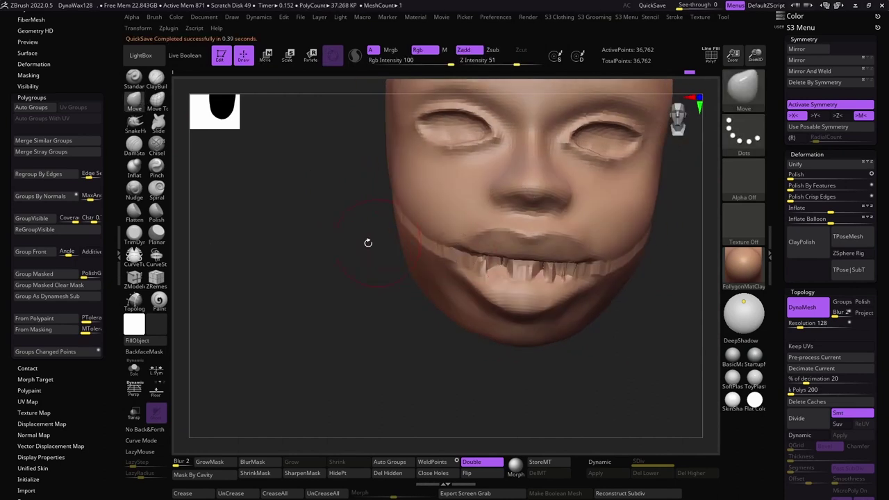
left_click_drag(367, 243, 314, 189)
right_click_drag(315, 189, 409, 242)
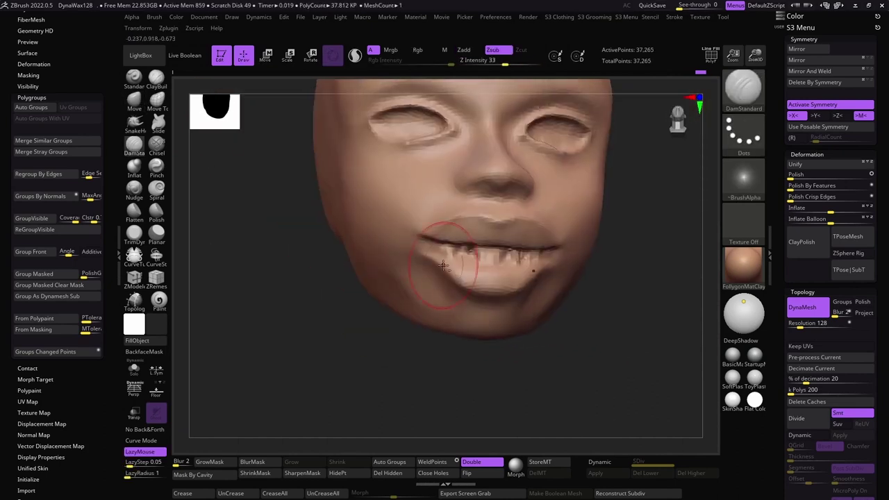
Lasso-mask the face leaving the mouth free, then move the jaw open with Transpose Move
key("ctrl")
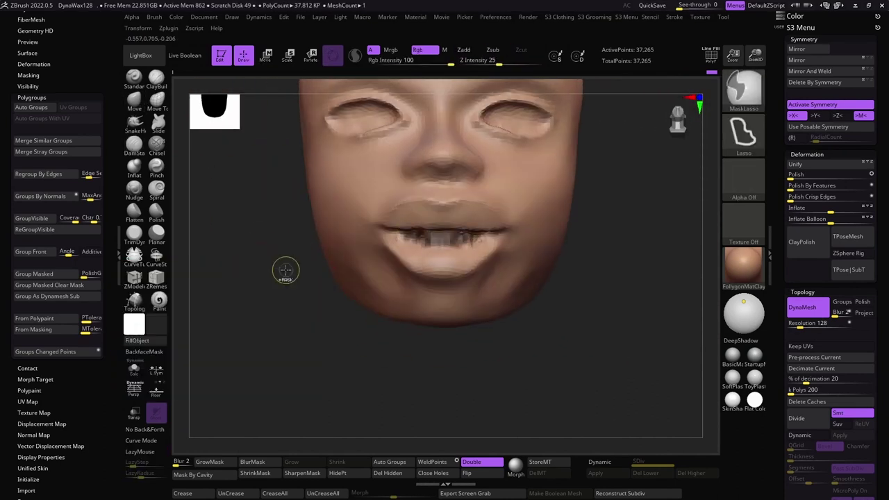
left_click_drag(286, 270, 276, 241)
key("w")
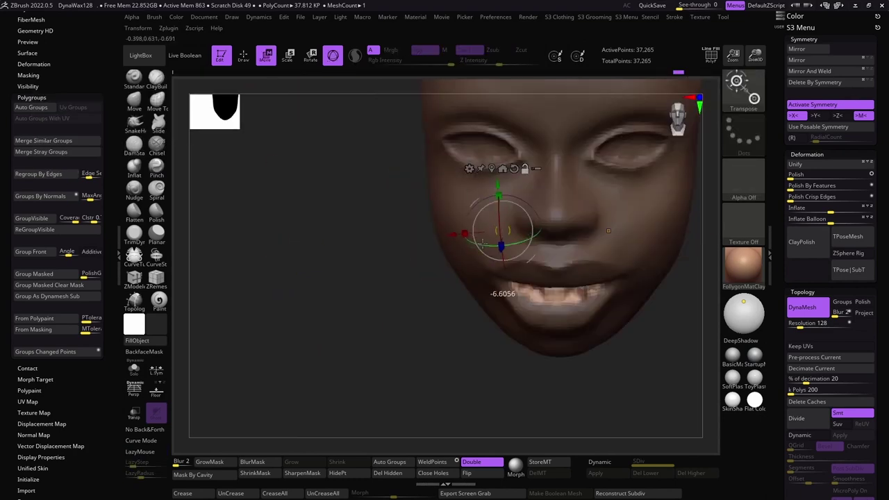
mouse_move(609, 230)
left_mouse_down()
mouse_move(316, 319)
mouse_move(359, 327)
left_mouse_up()
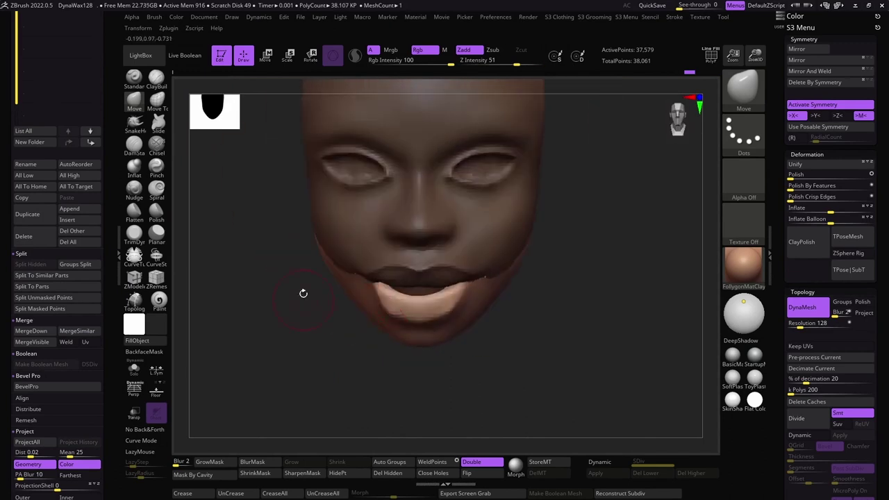
Orbit the head through three-quarter, side and front views to inspect the reshaped lips
left_click_drag(317, 307, 318, 314)
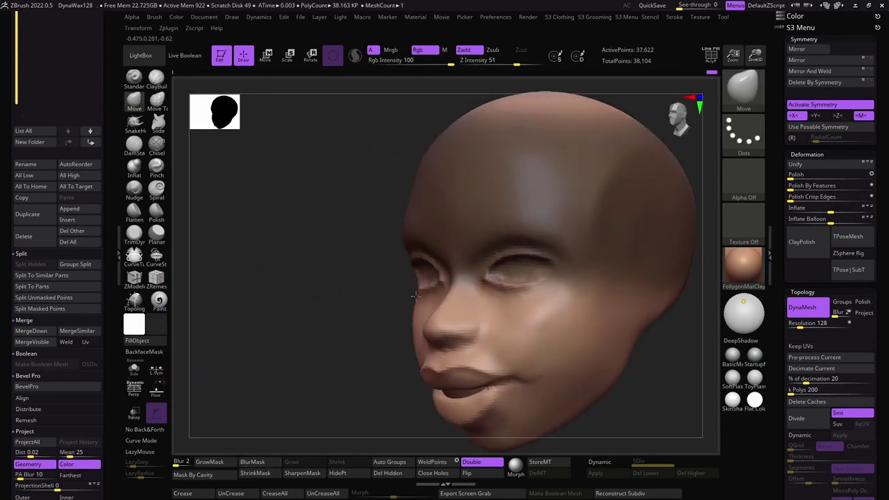
left_click_drag(415, 296, 246, 361)
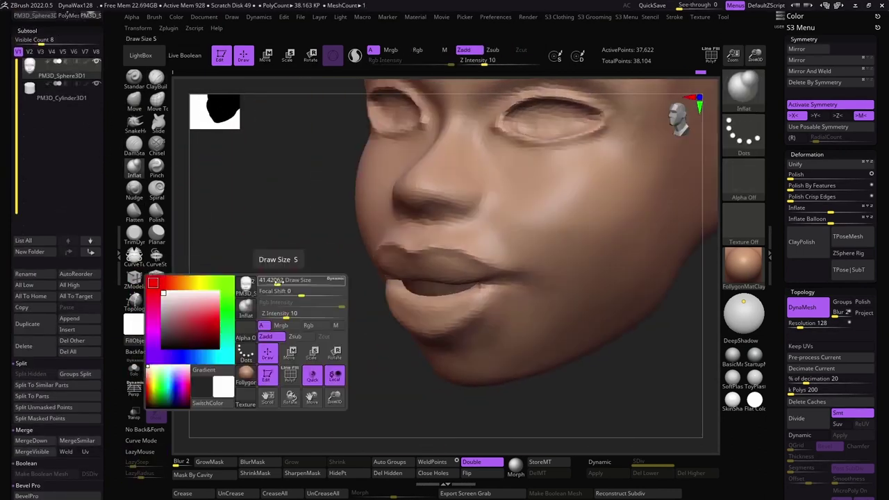
mouse_move(398, 291)
left_mouse_down()
mouse_move(257, 294)
mouse_move(341, 276)
left_mouse_up()
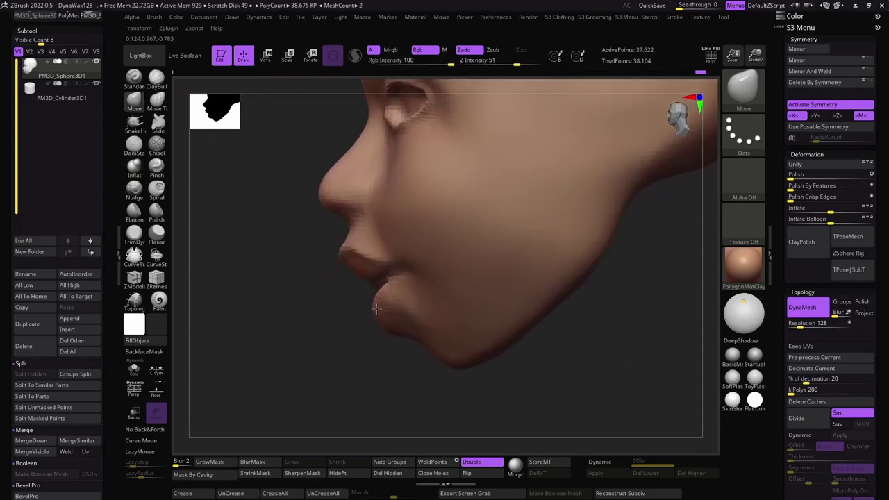
left_click_drag(421, 339, 382, 364)
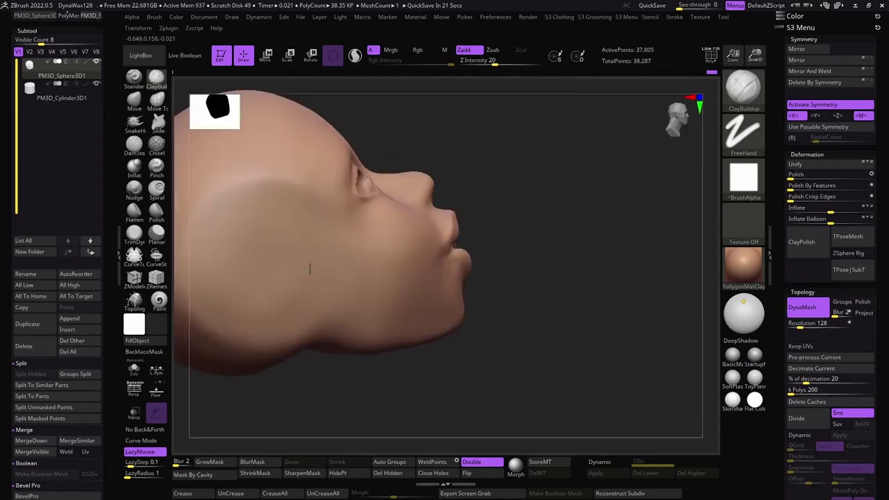
mouse_move(317, 293)
left_mouse_down()
mouse_move(310, 276)
mouse_move(299, 344)
left_mouse_up()
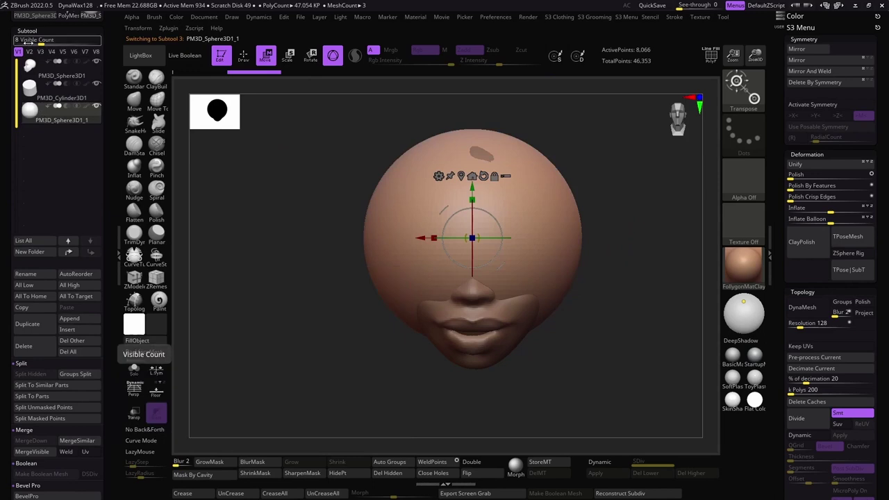
Orbit and zoom in so the face is seen straight from the front
left_click_drag(327, 223, 373, 229)
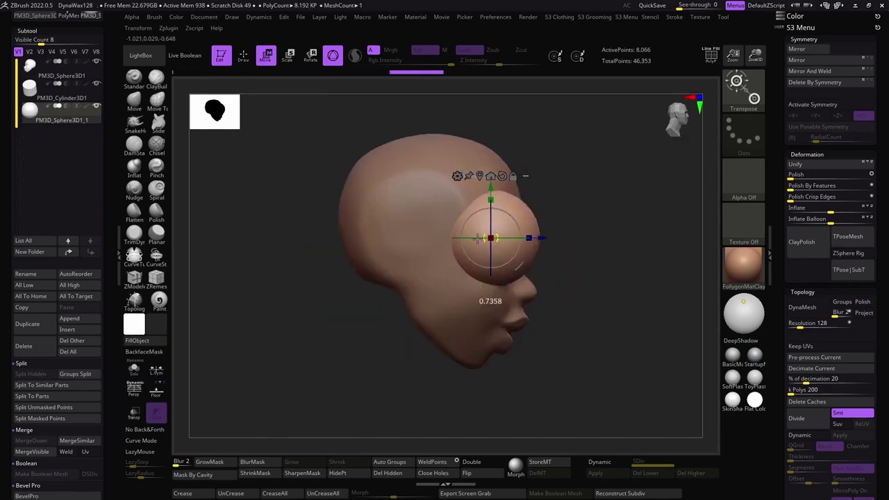
left_click_drag(476, 239, 298, 290, "shift")
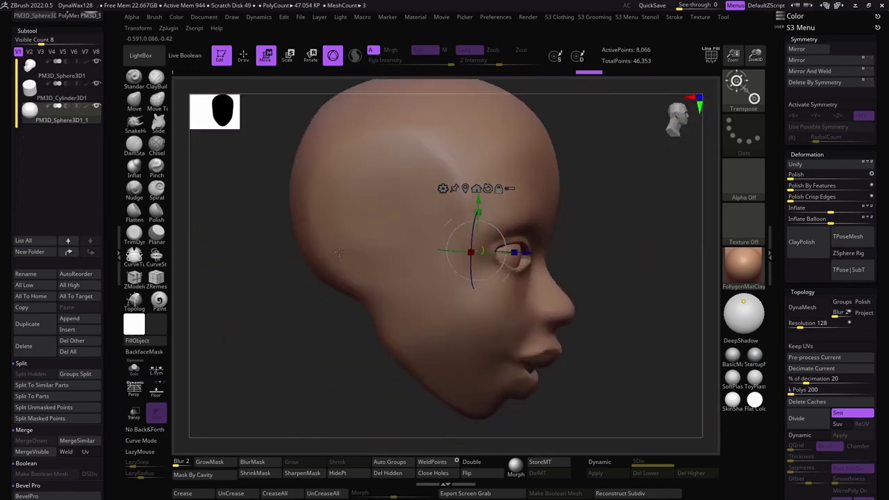
mouse_move(339, 251)
left_mouse_down()
mouse_move(408, 234)
mouse_move(294, 252)
mouse_move(322, 252)
mouse_move(346, 233)
left_mouse_up()
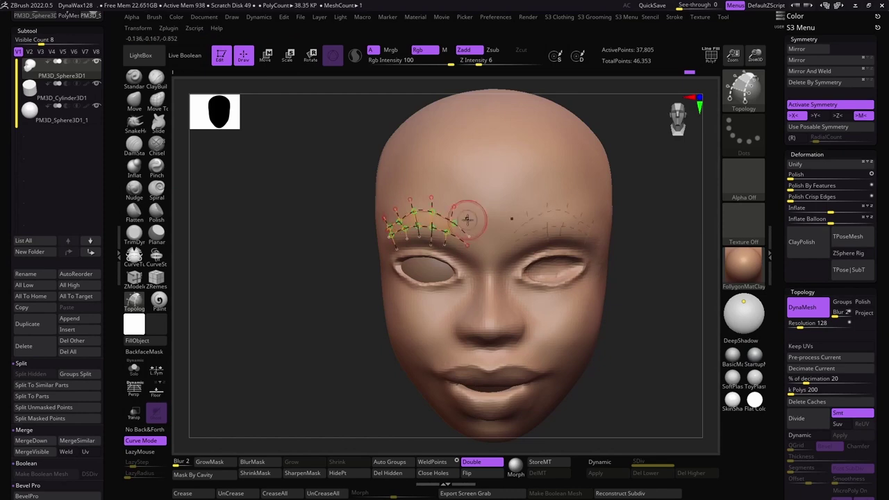
Lay the eyebrow curve along the left brow and smooth the strips with Dynamic Subdiv
left_click_drag(468, 219, 414, 163)
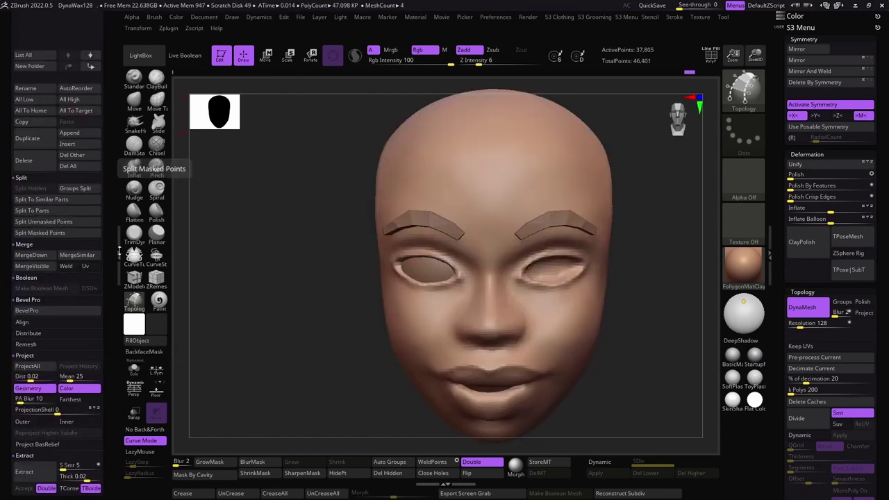
left_click(596, 464)
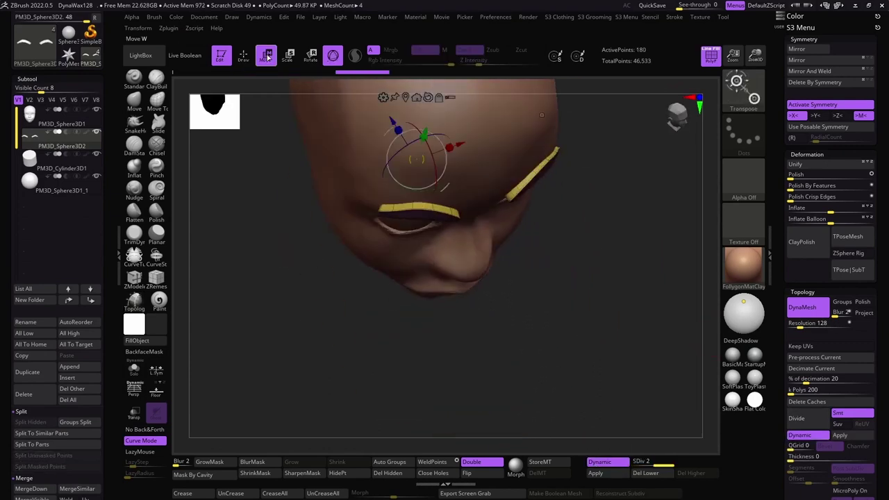
mouse_move(278, 292)
left_mouse_down()
mouse_move(333, 278)
mouse_move(280, 254)
left_mouse_up()
mouse_move(299, 313)
left_mouse_down()
mouse_move(395, 276)
mouse_move(396, 308)
left_mouse_up()
Turn on X symmetry, raise the eyebrow strips over the brow ridge, then reselect the head
key("x")
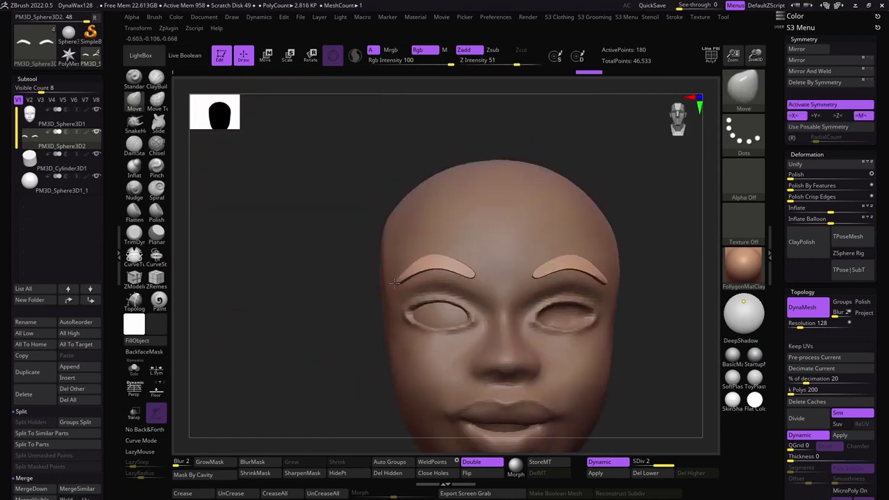
left_click_drag(334, 229, 358, 241)
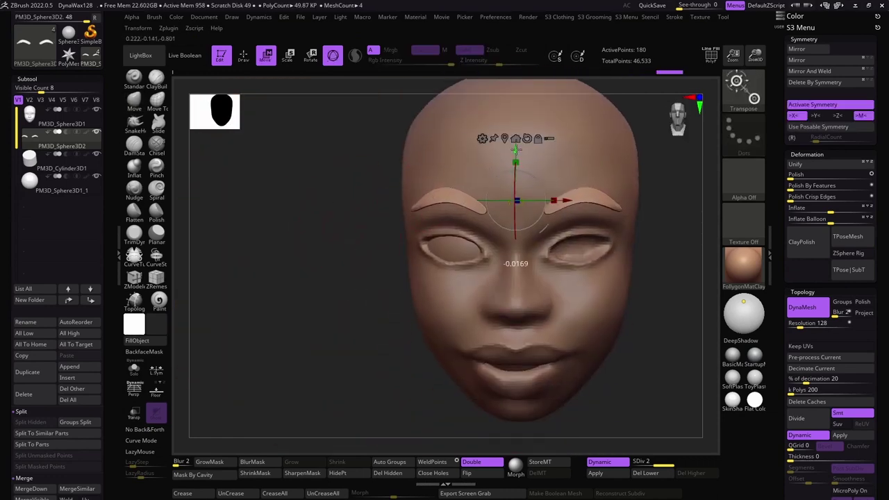
left_click(318, 252, "alt")
key("q")
mouse_move(317, 252)
right_mouse_down()
mouse_move(499, 315)
mouse_move(477, 258)
mouse_move(322, 283)
mouse_move(307, 242)
mouse_move(358, 317)
right_mouse_up()
key("ctrl+b")
Lasso-mask the side of the head and append a new Sphere3D subtool
key("l")
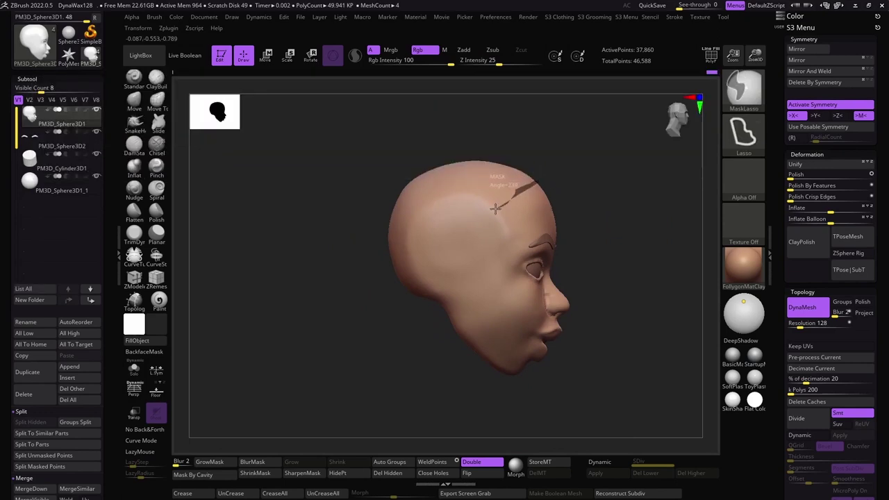
left_click_drag(391, 297, 389, 299)
key("m")
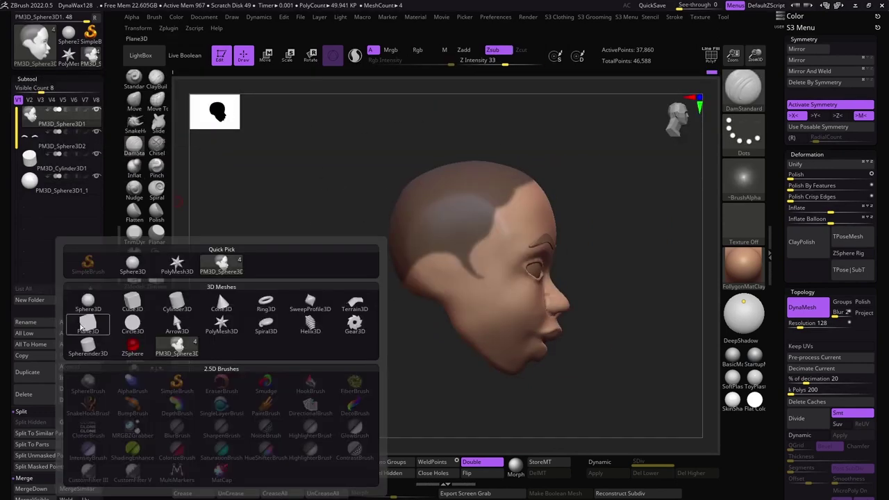
left_click(82, 326)
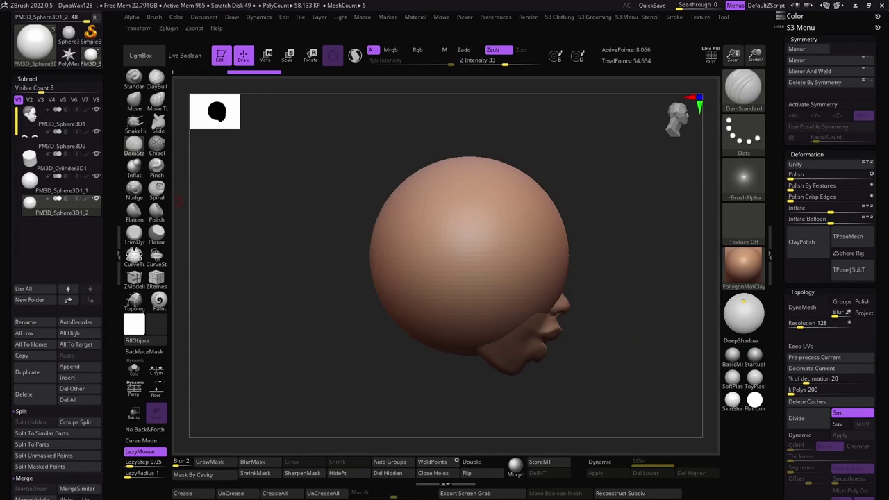
key("w")
mouse_move(375, 150)
right_mouse_down()
mouse_move(312, 235)
mouse_move(239, 239)
mouse_move(341, 264)
mouse_move(380, 237)
right_mouse_up()
key("space")
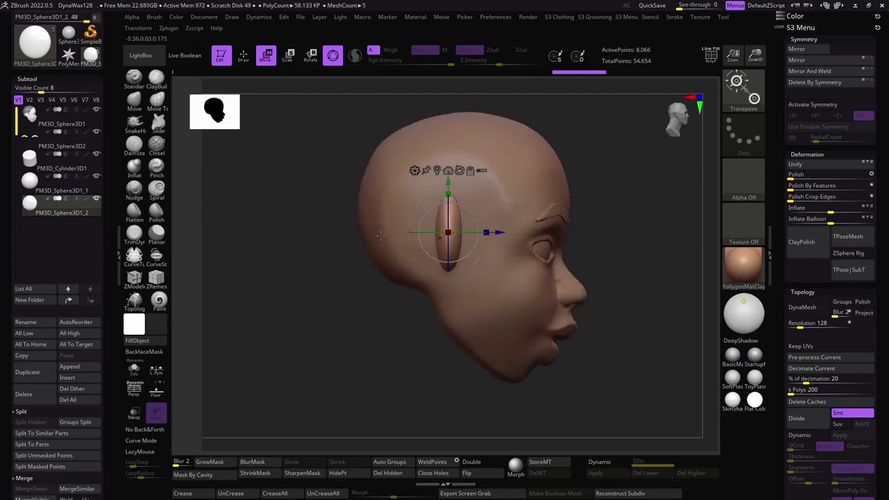
mouse_move(467, 261)
right_mouse_down()
mouse_move(317, 268)
mouse_move(394, 195)
mouse_move(280, 228)
mouse_move(398, 224)
mouse_move(329, 243)
mouse_move(415, 230)
mouse_move(419, 317)
mouse_move(370, 237)
mouse_move(302, 278)
mouse_move(386, 319)
right_mouse_up()
key("q")
Scale, flatten and move the sphere with Transpose into a rounded ear against the head
key("w")
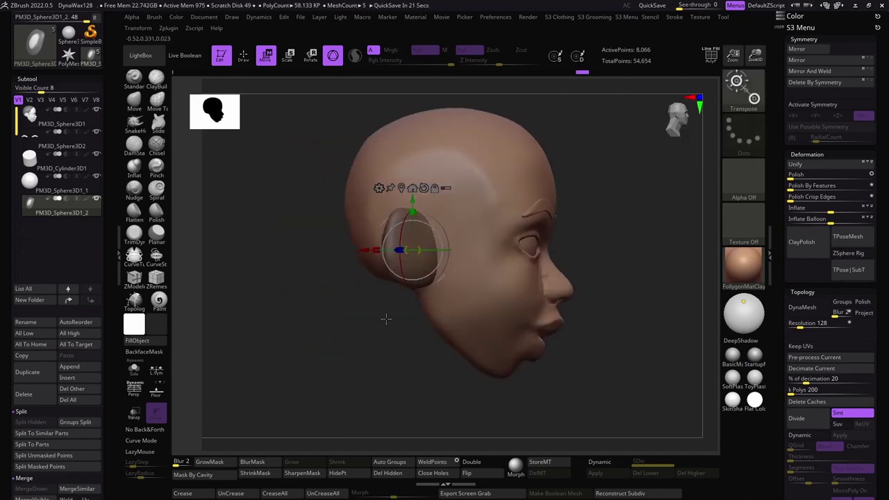
left_click(389, 298, "alt")
key("q")
key("space")
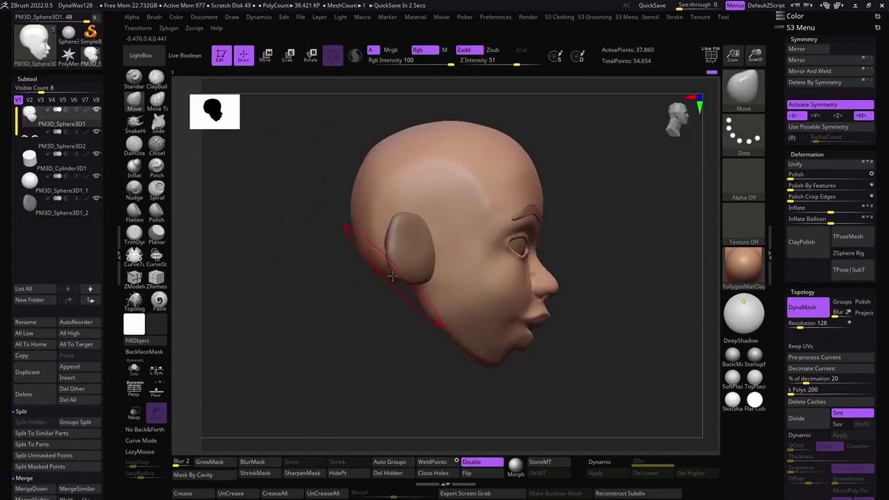
mouse_move(358, 174)
right_mouse_down()
mouse_move(301, 213)
mouse_move(367, 258)
mouse_move(345, 276)
mouse_move(445, 313)
right_mouse_up()
key("ctrl+z")
key("q")
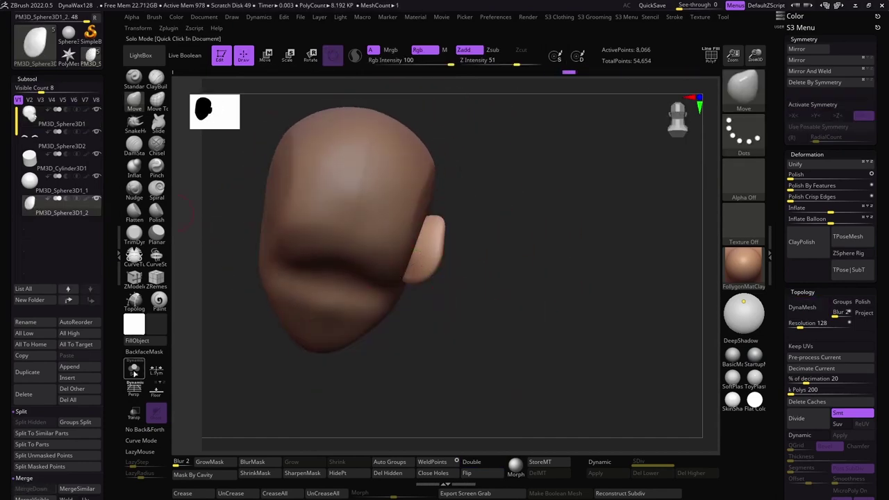
left_click(338, 350, "alt")
right_click_drag(338, 368, 259, 284)
right_click_drag(443, 258, 417, 248)
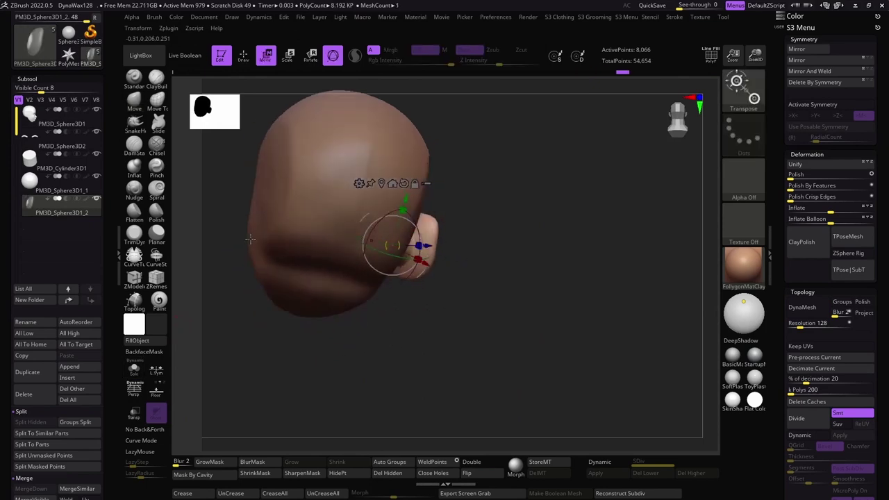
key("q")
key("space")
mouse_move(431, 298)
right_mouse_down()
mouse_move(316, 234)
mouse_move(299, 214)
right_mouse_up()
Carve the ear's rim and folds with TrimDynamic and DamStandard, then mirror it across
key("b")
key("t")
key("d")
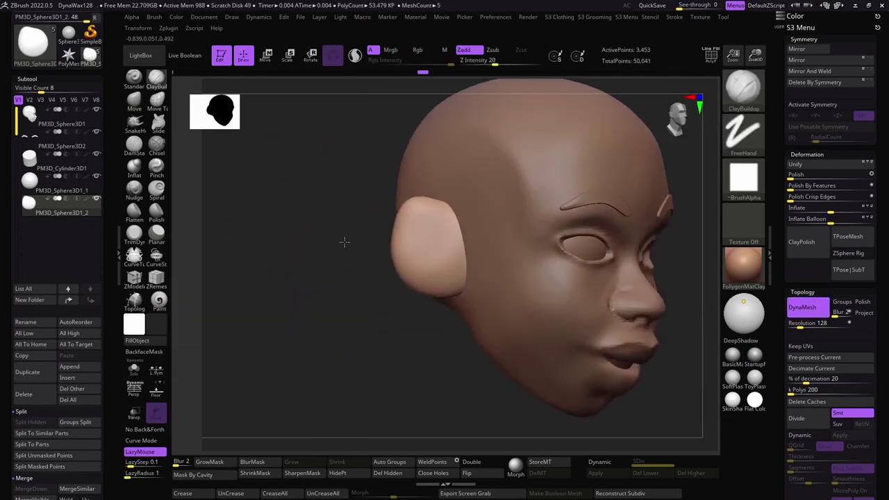
mouse_move(343, 242)
right_mouse_down()
mouse_move(260, 179)
mouse_move(274, 275)
mouse_move(459, 297)
mouse_move(417, 327)
mouse_move(410, 347)
mouse_move(334, 194)
mouse_move(423, 255)
right_mouse_up()
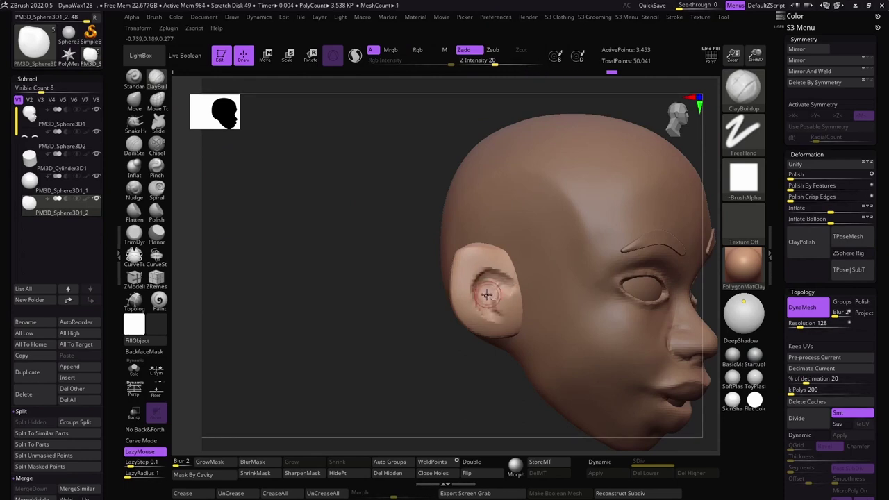
mouse_move(487, 295)
right_mouse_down()
mouse_move(395, 255)
mouse_move(474, 271)
right_mouse_up()
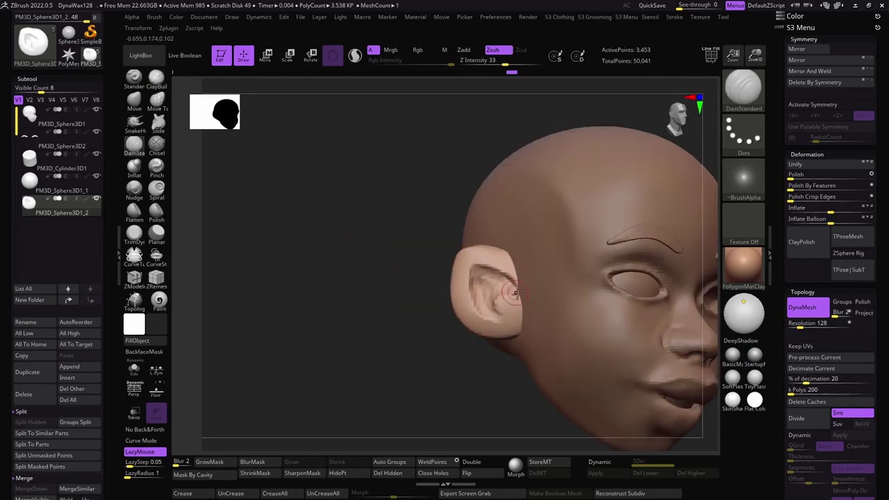
mouse_move(508, 317)
right_mouse_down()
mouse_move(331, 260)
mouse_move(419, 296)
mouse_move(488, 271)
mouse_move(480, 292)
mouse_move(467, 258)
mouse_move(486, 304)
mouse_move(448, 239)
mouse_move(444, 250)
mouse_move(435, 240)
mouse_move(424, 318)
mouse_move(522, 278)
mouse_move(335, 251)
mouse_move(522, 285)
mouse_move(372, 276)
right_mouse_up()
key("b")
key("t")
key("d")
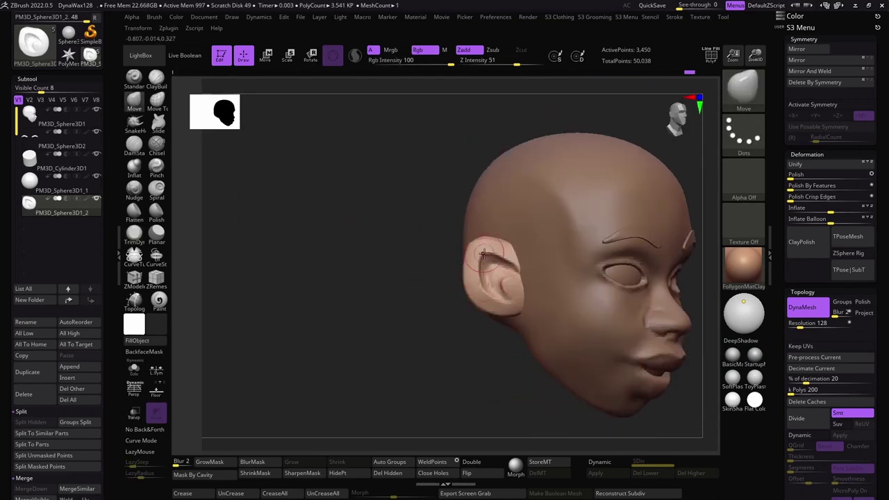
mouse_move(484, 254)
right_mouse_down()
mouse_move(383, 278)
mouse_move(404, 235)
mouse_move(365, 275)
right_mouse_up()
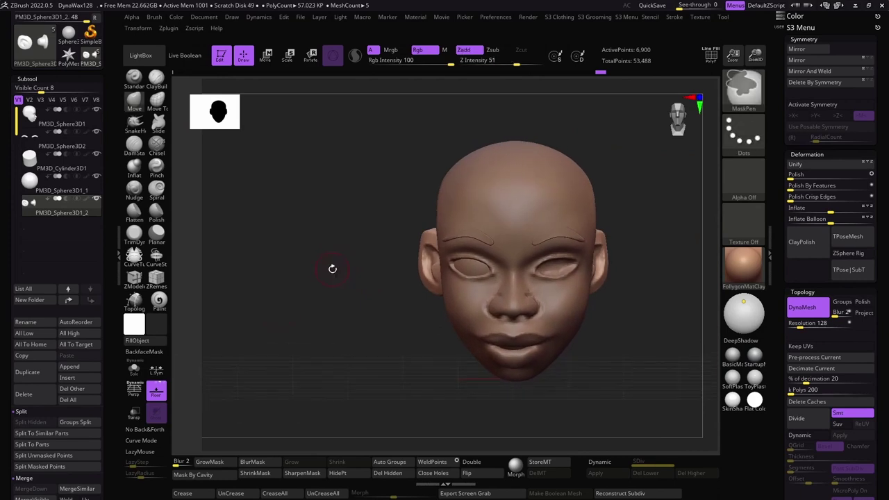
Nudge the eyeball within its socket, then apply Mirror to the head subtool
left_click(357, 278, "alt")
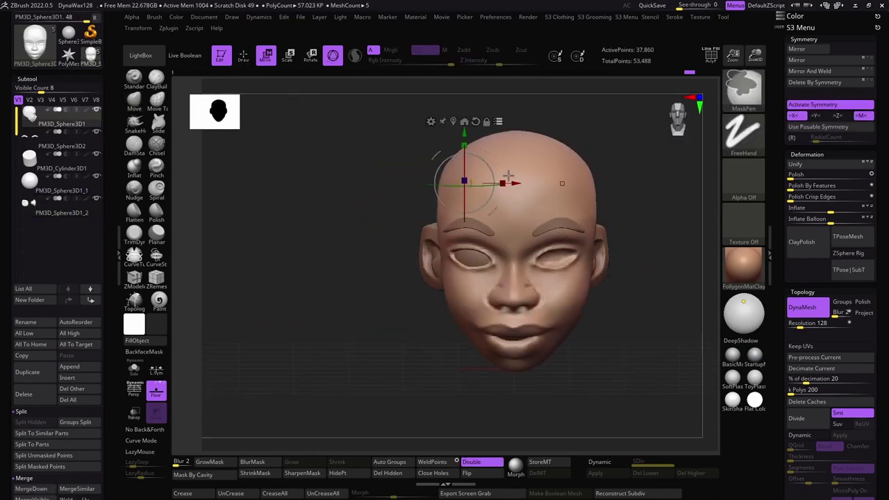
left_click(421, 254, "alt")
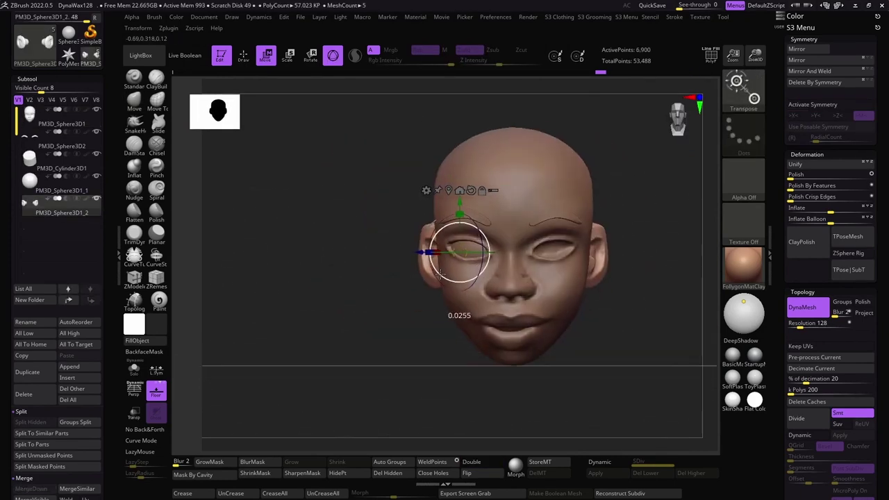
left_click(468, 168, "alt")
key("q")
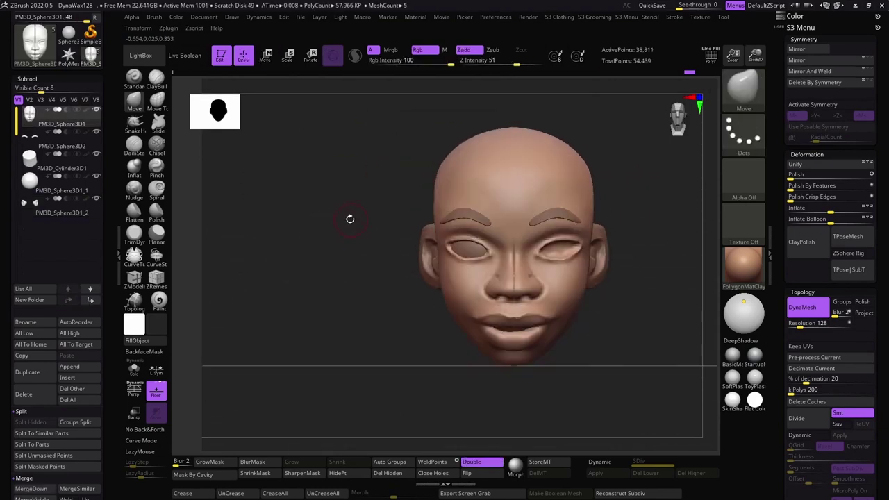
left_click(808, 61)
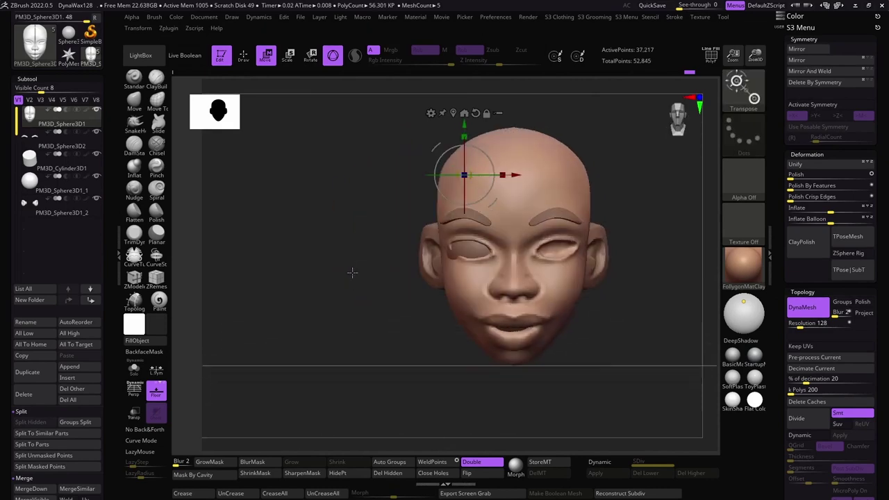
left_click(466, 179, "alt")
key("q")
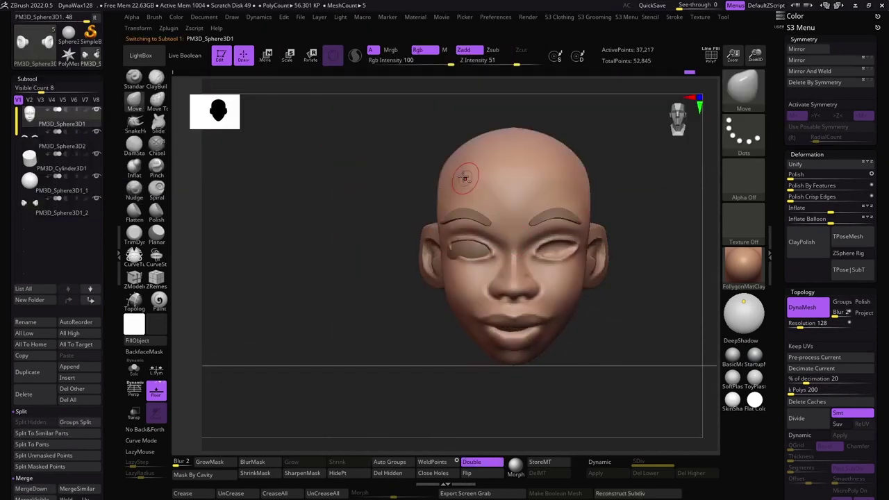
mouse_move(375, 241)
left_mouse_down()
mouse_move(299, 281)
mouse_move(325, 262)
left_mouse_up()
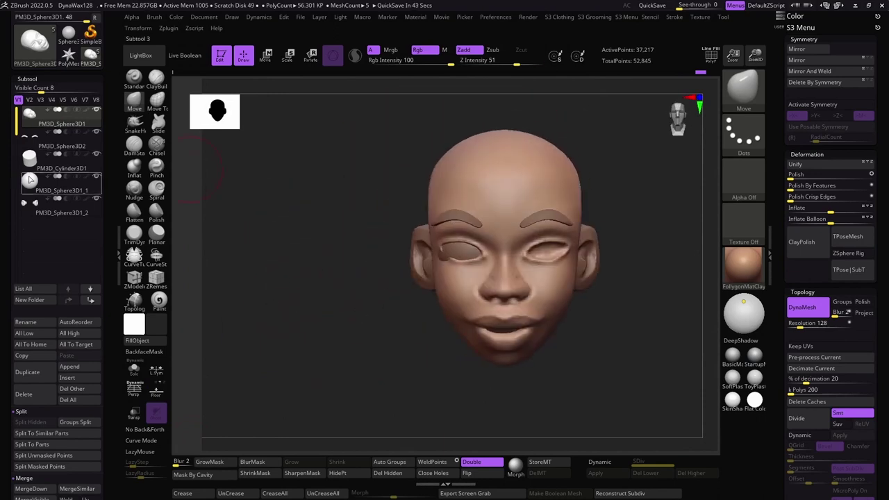
Rescale and move the eyeball with the gizmo until its iris sits within the left eyelids
left_click(29, 180)
key("w")
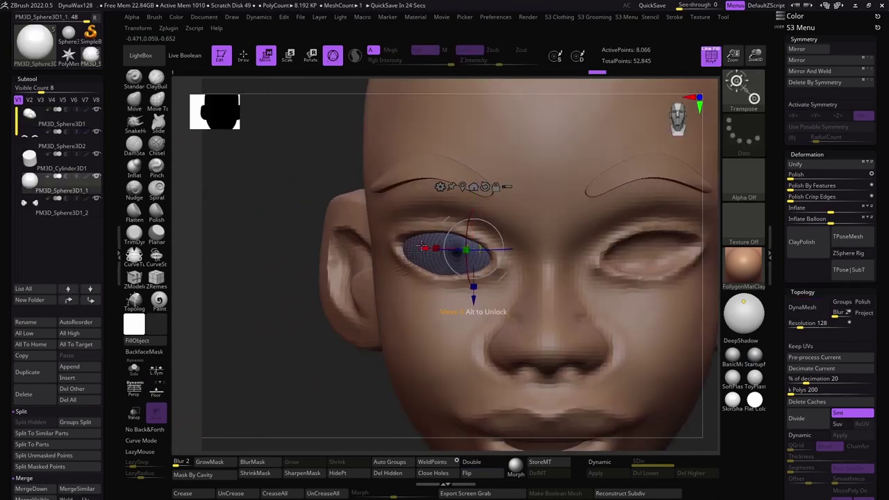
mouse_move(422, 247)
left_mouse_down()
mouse_move(609, 322)
mouse_move(473, 301)
mouse_move(472, 292)
left_mouse_up()
key("q")
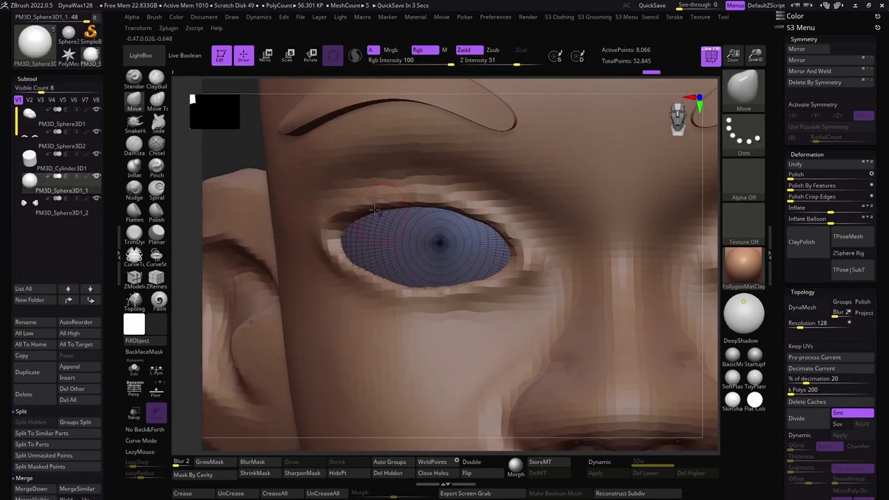
key("w")
mouse_move(242, 148)
left_mouse_down("alt")
mouse_move(223, 161)
mouse_move(244, 252)
mouse_move(312, 257)
left_mouse_up("alt")
key("q")
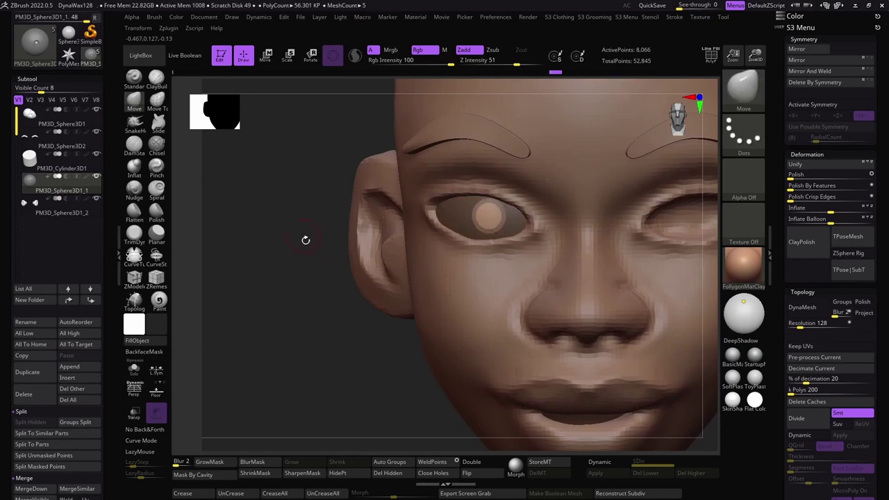
right_click_drag(501, 214, 358, 206)
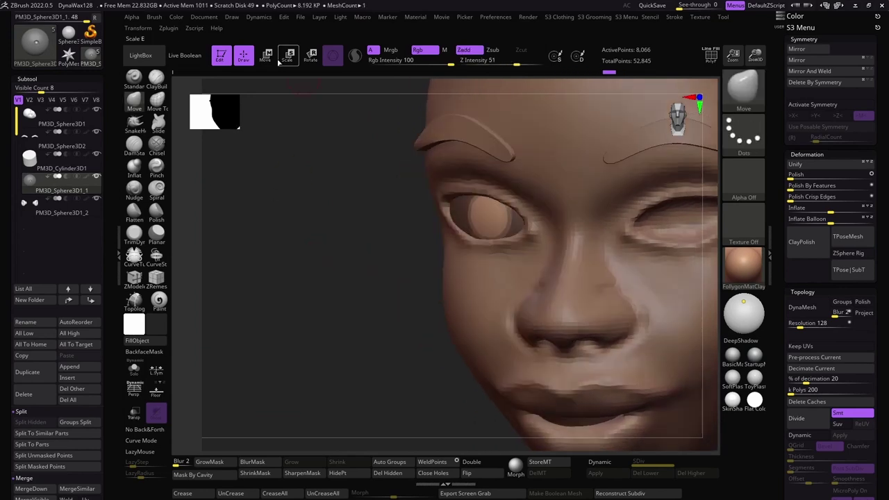
key("w")
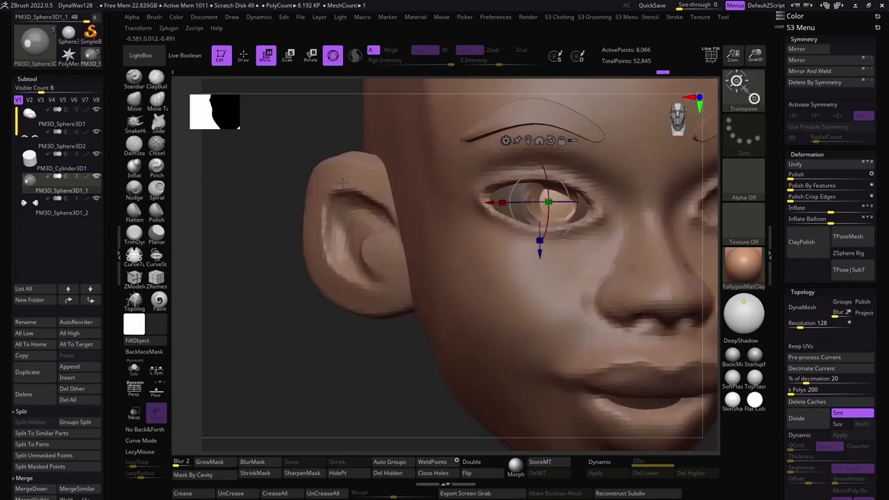
right_click_drag(291, 192, 372, 211, "ctrl")
key("q")
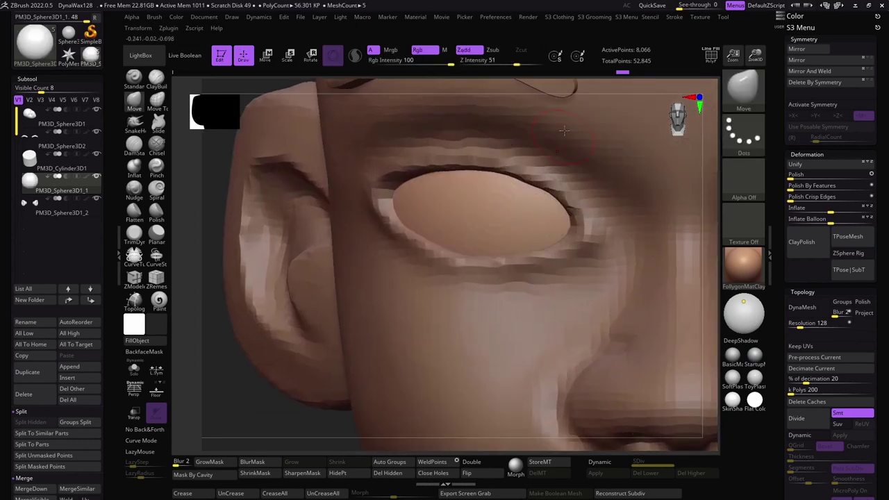
mouse_move(478, 212)
right_mouse_down("ctrl")
mouse_move(781, 247)
mouse_move(277, 282)
right_mouse_up("ctrl")
key("w")
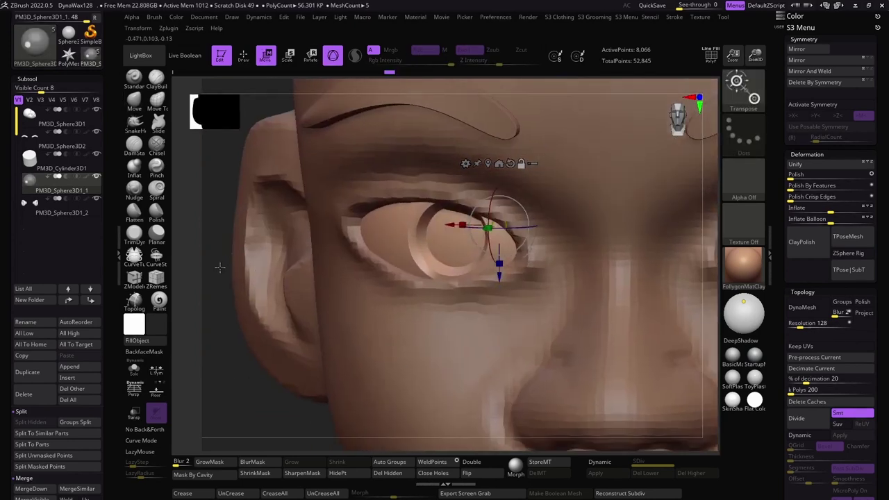
Switch to ZModeler and set QMesh to target Polyloop, then Polygroup Border
key("b")
key("z")
key("m")
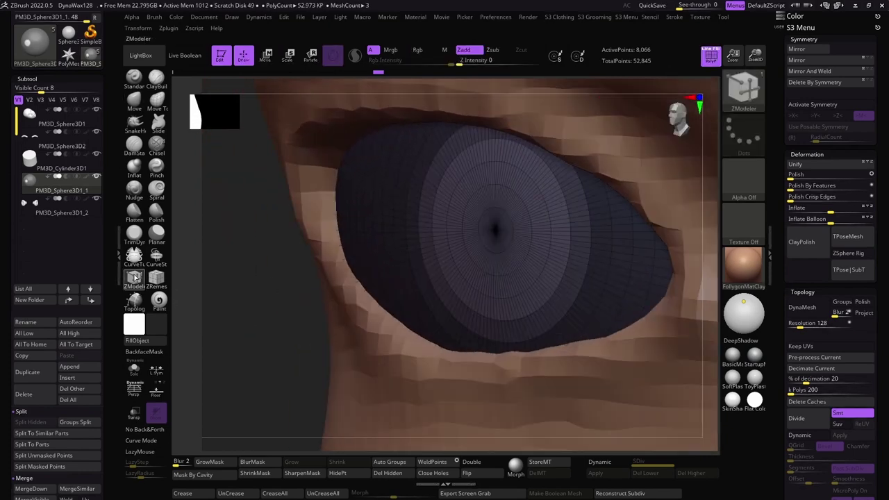
key("space")
left_click(515, 279)
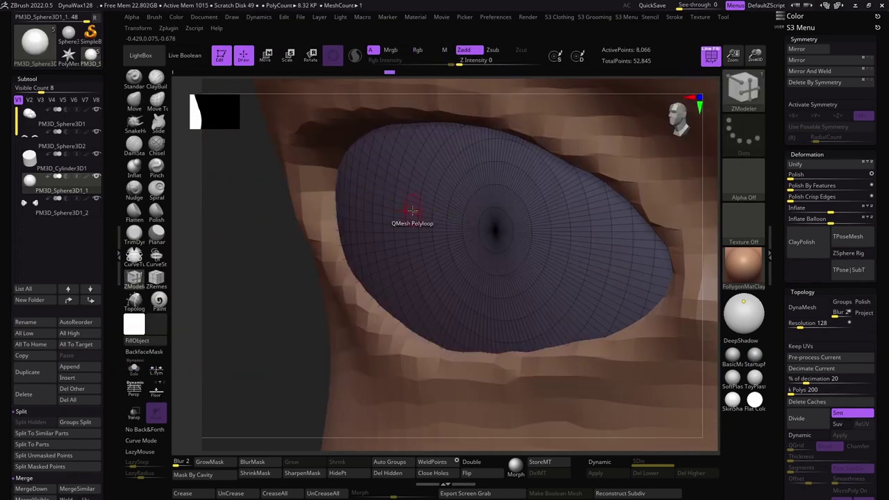
key("space")
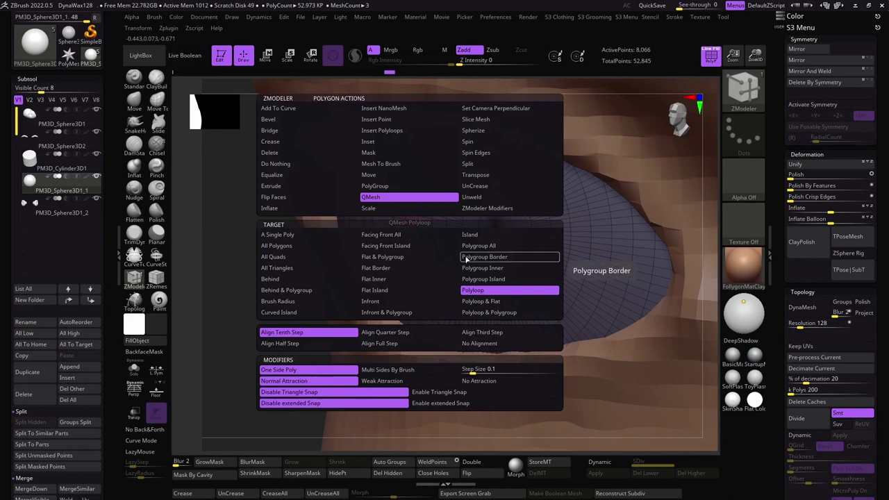
left_click(467, 258)
key("space")
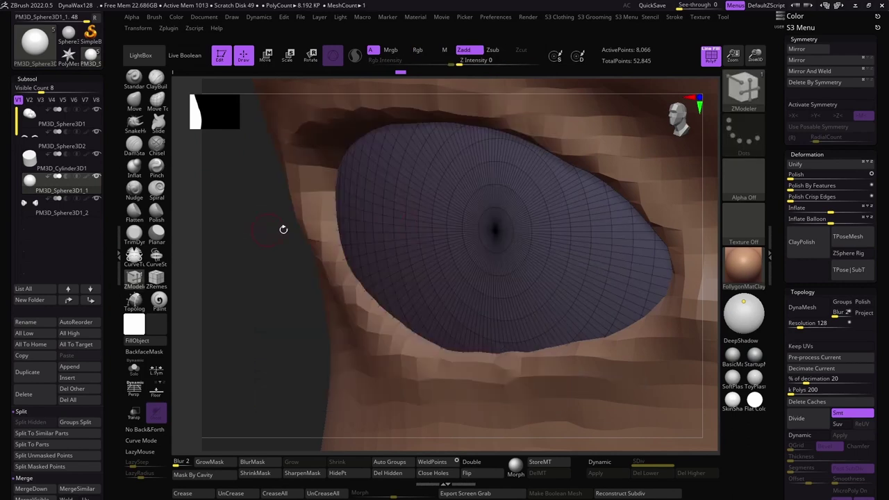
key("space")
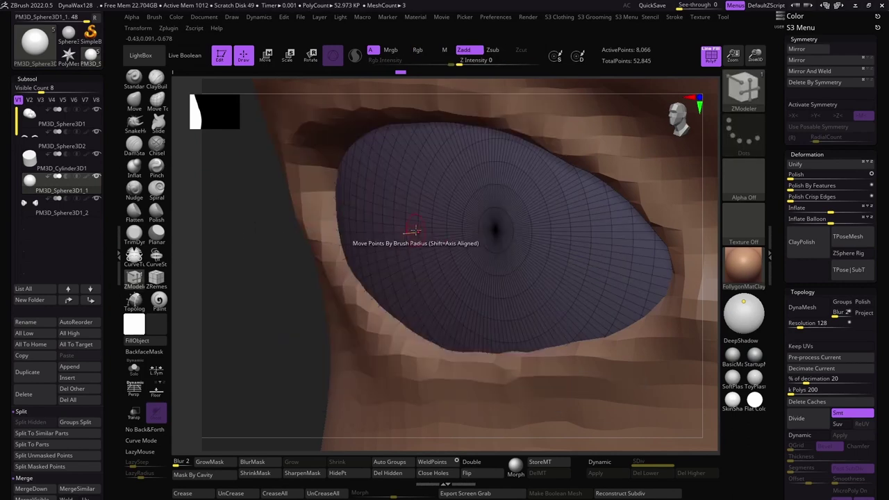
key("space")
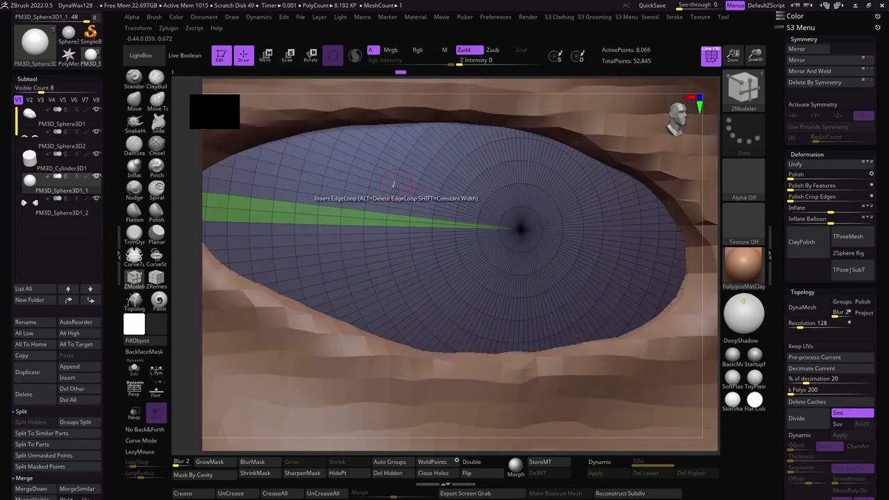
Extrude the iris ring and an inner pupil disc on the eyeball, bringing it to 8,450 points
right_click_drag(391, 185, 440, 179)
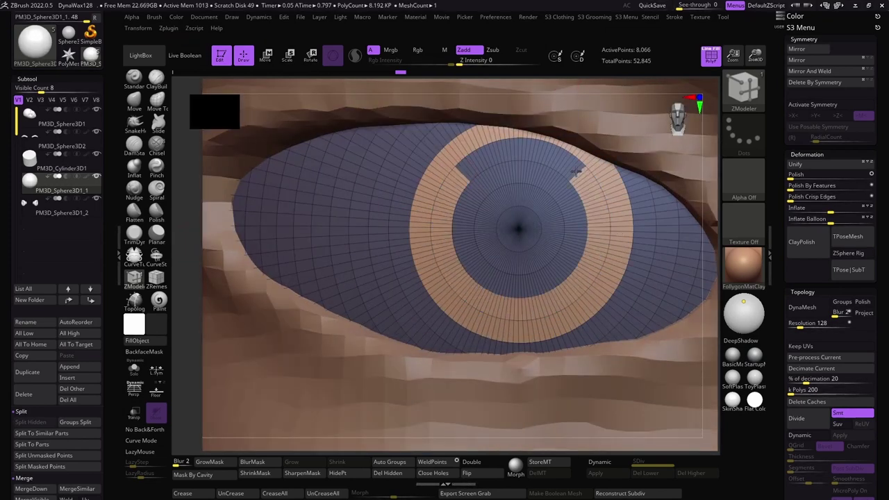
right_click_drag(537, 174, 437, 208, "alt")
key("space")
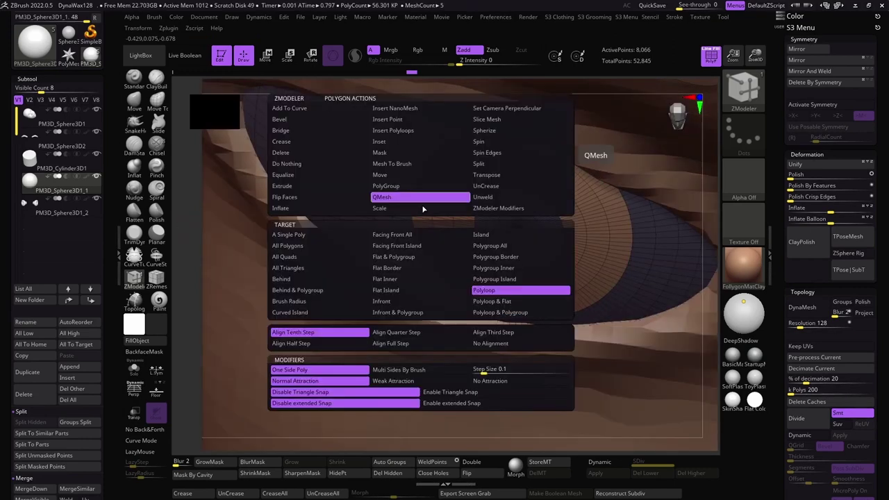
mouse_move(393, 186)
right_mouse_down()
mouse_move(248, 232)
mouse_move(376, 213)
right_mouse_up()
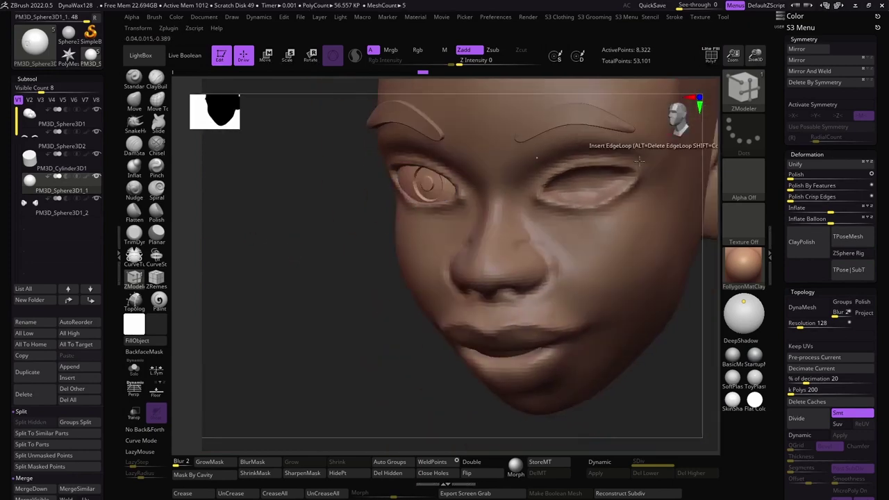
mouse_move(433, 170)
right_mouse_down("alt")
mouse_move(335, 260)
mouse_move(460, 240)
right_mouse_up("alt")
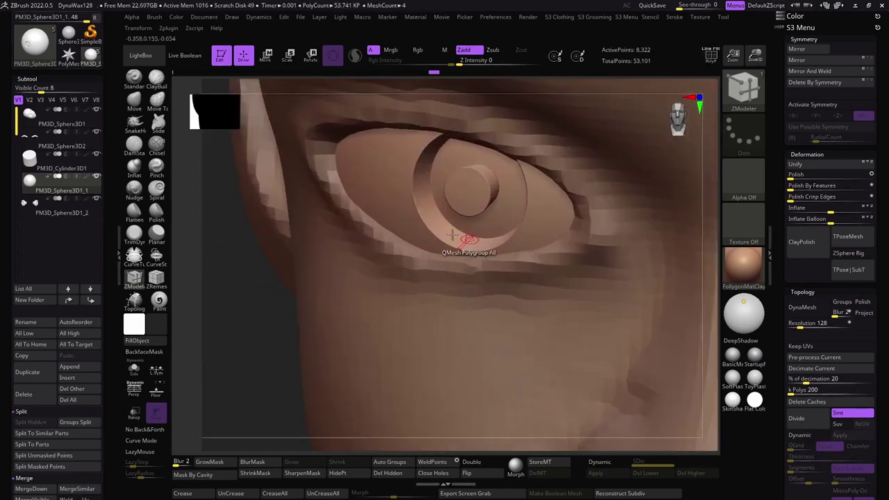
key("shift+f")
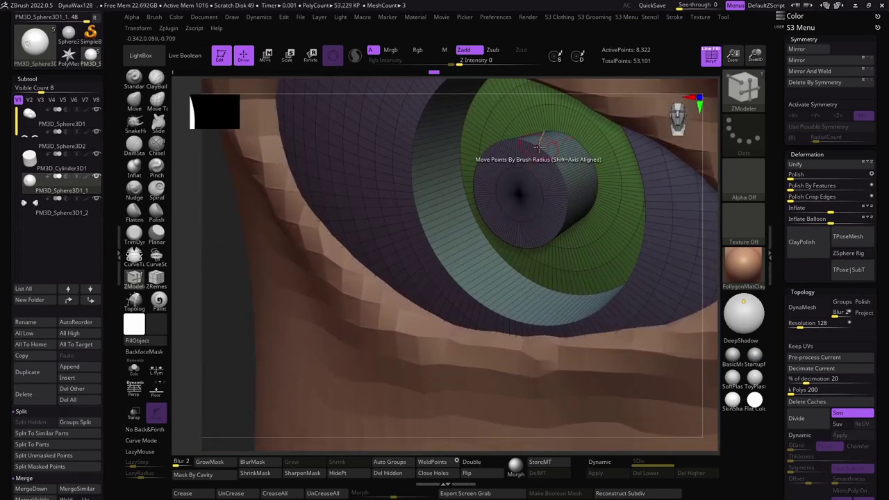
key("shift+f")
mouse_move(521, 162)
right_mouse_down("alt")
mouse_move(278, 232)
mouse_move(332, 236)
mouse_move(480, 182)
right_mouse_up("alt")
key("w")
mouse_move(281, 210)
right_mouse_down()
mouse_move(298, 215)
mouse_move(417, 195)
mouse_move(256, 196)
right_mouse_up()
key("q")
right_click(229, 262)
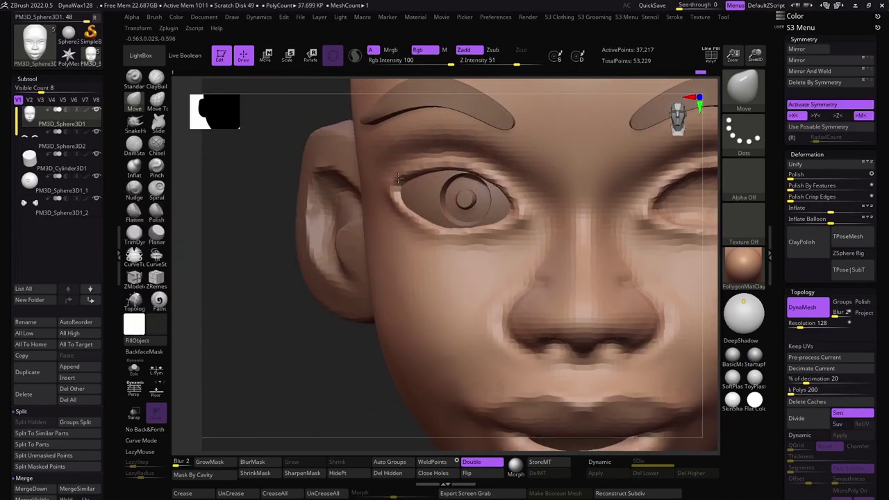
Mirror the eyeball to the other socket and thicken the eyelid rims with FreeHand ClayBuildup
mouse_move(398, 178)
right_mouse_down()
mouse_move(389, 208)
mouse_move(449, 180)
mouse_move(503, 205)
right_mouse_up()
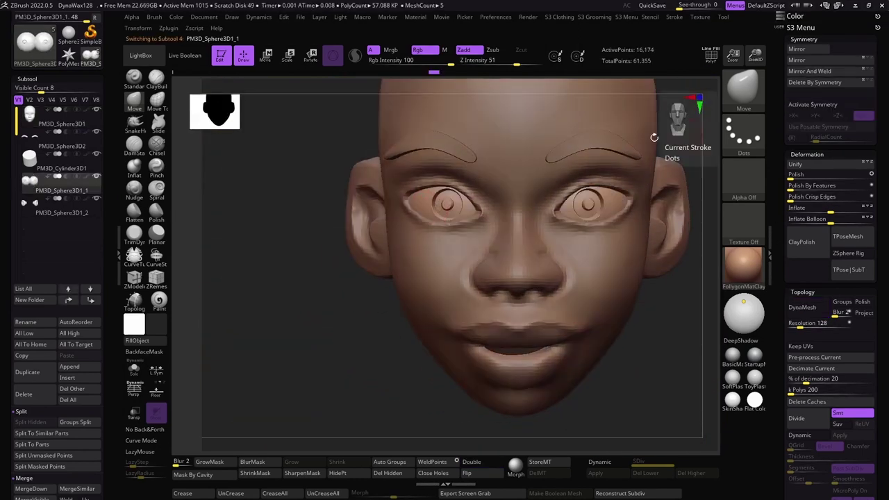
mouse_move(334, 194)
right_mouse_down("alt")
mouse_move(288, 215)
mouse_move(298, 208)
mouse_move(277, 196)
mouse_move(292, 236)
right_mouse_up("alt")
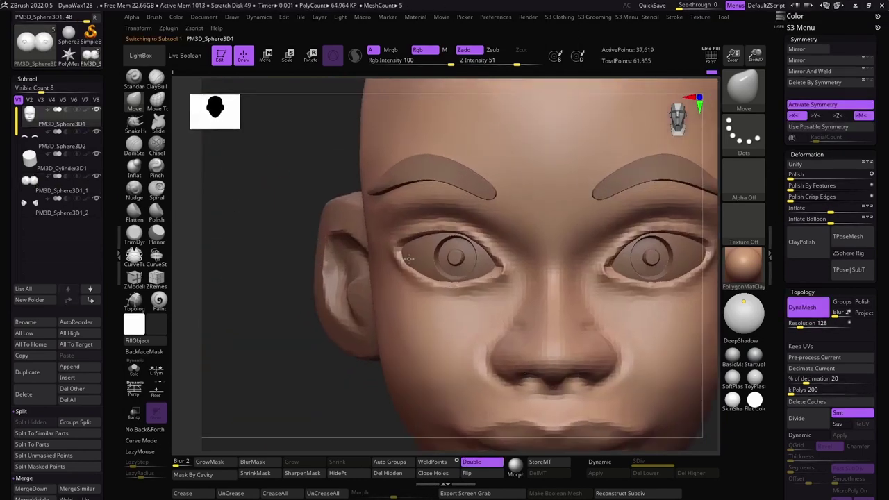
key("b")
key("c")
key("b")
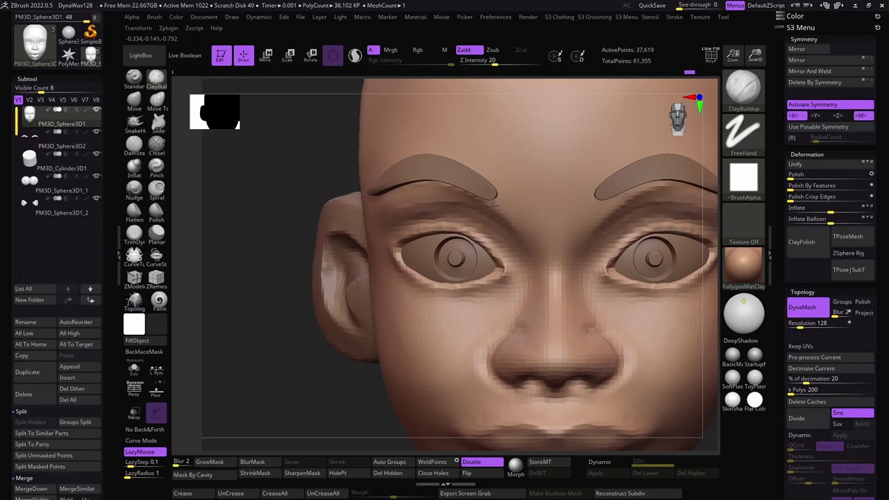
mouse_move(453, 205)
right_mouse_down()
mouse_move(248, 185)
mouse_move(453, 199)
mouse_move(252, 204)
mouse_move(364, 187)
mouse_move(239, 308)
mouse_move(397, 178)
right_mouse_up()
mouse_move(280, 168)
right_mouse_down()
mouse_move(337, 215)
mouse_move(266, 218)
mouse_move(310, 223)
mouse_move(232, 265)
mouse_move(278, 250)
mouse_move(294, 278)
right_mouse_up()
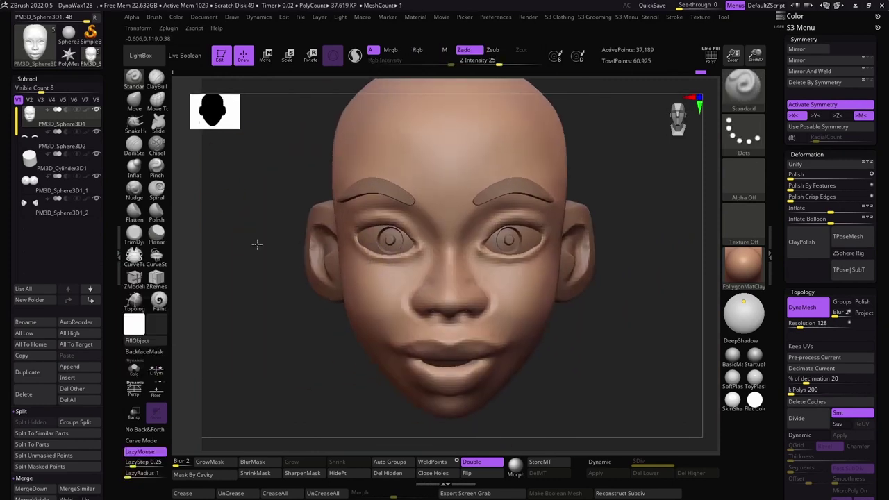
Lasso-mask the scalp, then extract and accept it as a hair-cap subtool
mouse_move(254, 245)
right_mouse_down()
mouse_move(303, 292)
mouse_move(592, 131)
right_mouse_up()
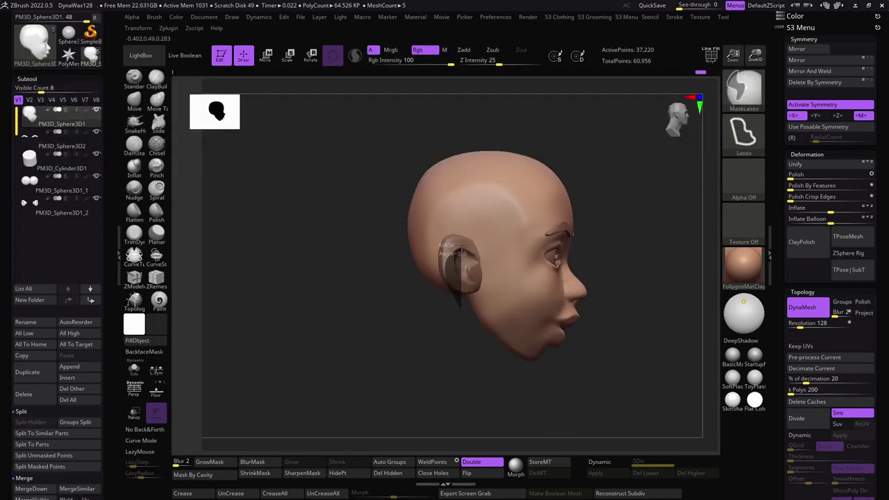
left_click_drag(523, 204, 417, 319)
mouse_move(416, 320)
right_mouse_down()
mouse_move(327, 239)
mouse_move(356, 259)
right_mouse_up()
scroll(831, 278, "down", 5)
left_click(797, 394)
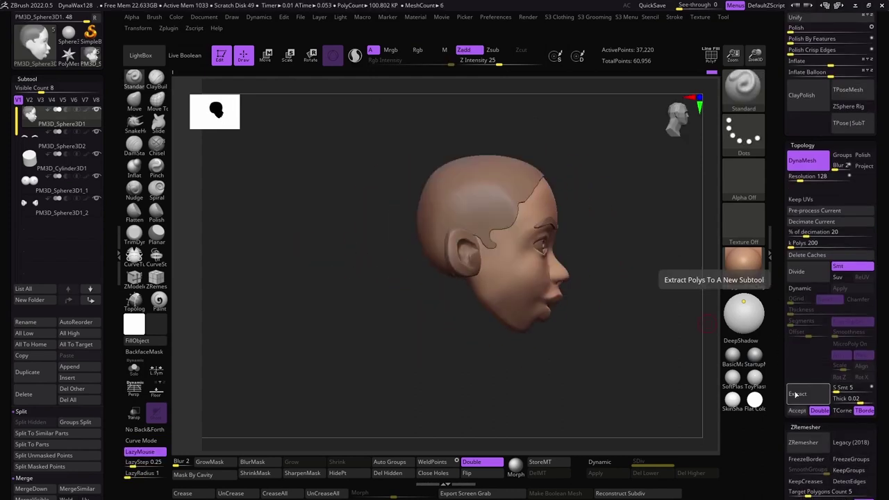
left_click(796, 410)
right_click_drag(309, 237, 313, 195)
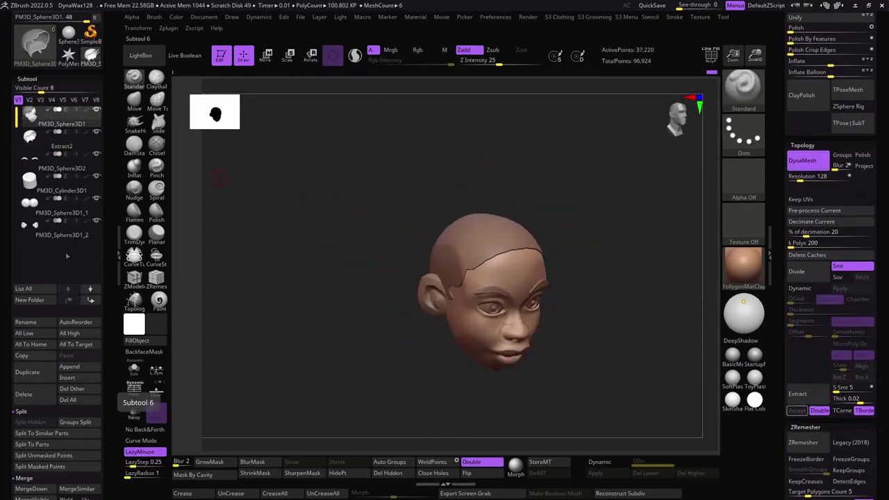
Insert a sphere, scale and tilt it into a hair bun, and duplicate a second bun
left_click(67, 377)
key("w")
left_click_drag(486, 202, 416, 186)
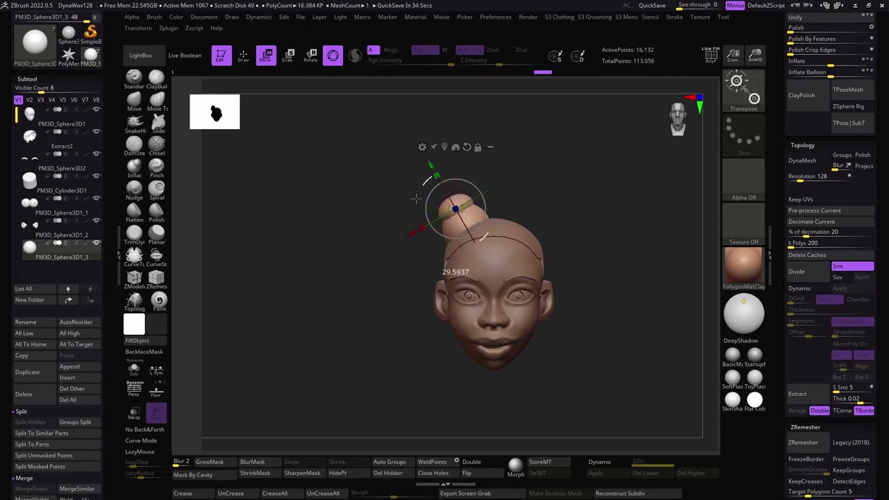
left_click_drag(455, 158, 428, 207)
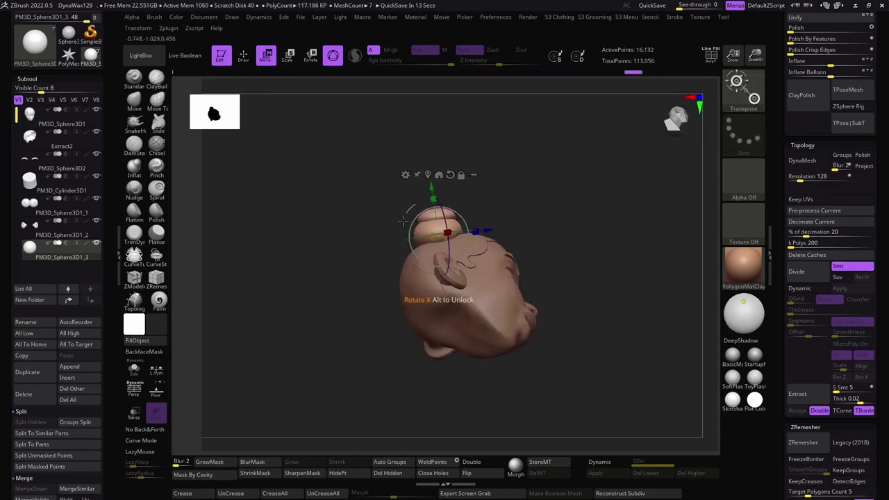
left_click_drag(362, 226, 420, 255)
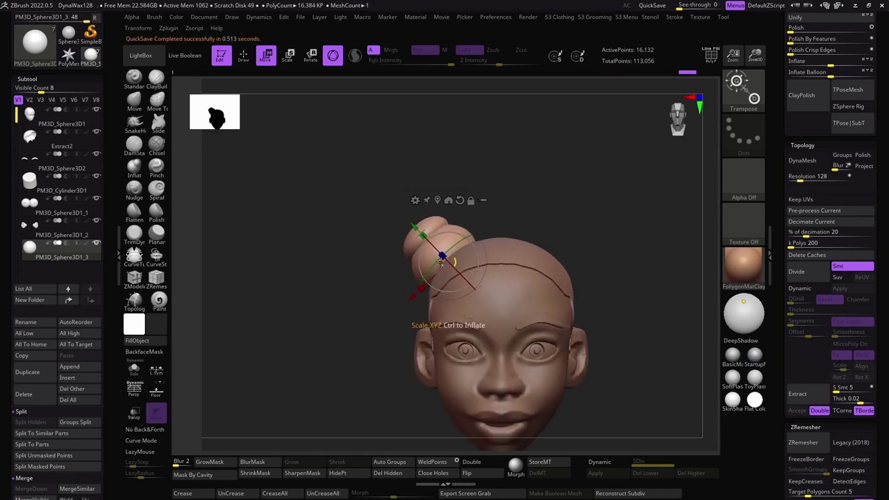
left_click_drag(389, 208, 317, 205)
left_click_drag(417, 278, 394, 290, "ctrl")
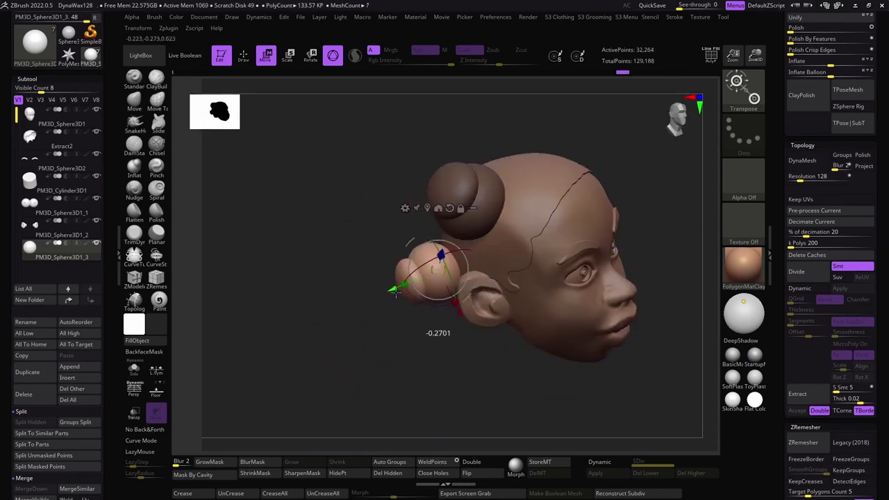
left_click_drag(347, 312, 264, 218)
mouse_move(399, 264)
left_mouse_down()
mouse_move(409, 262)
mouse_move(271, 230)
mouse_move(286, 239)
left_mouse_up()
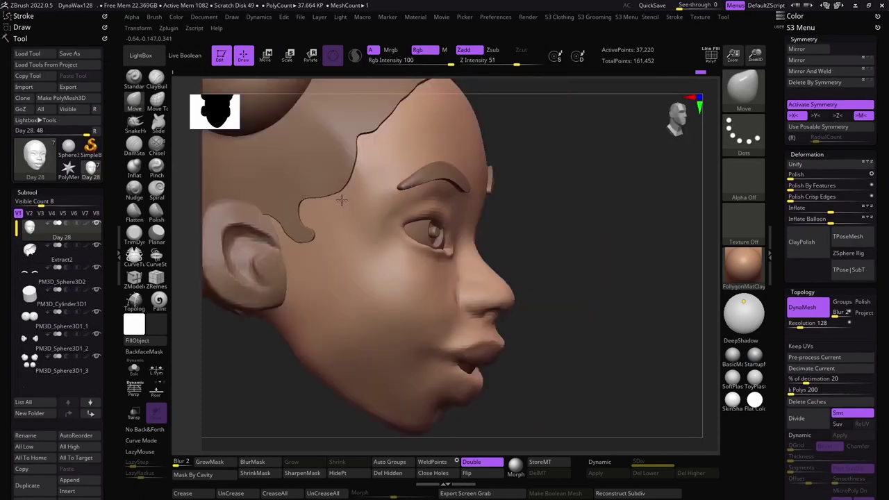
Insert a cylinder under the head and position it as the neck
left_click_drag(229, 229, 323, 224)
key("b")
key("i")
key("p")
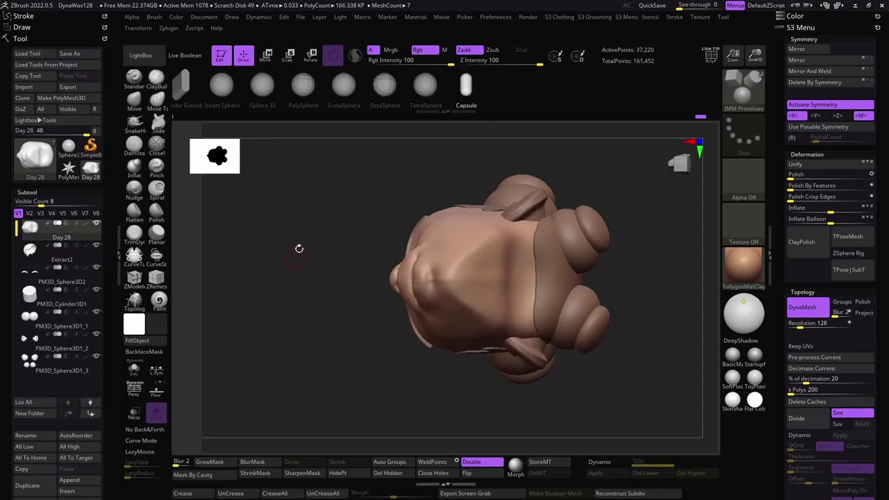
left_click_drag(500, 280, 464, 280)
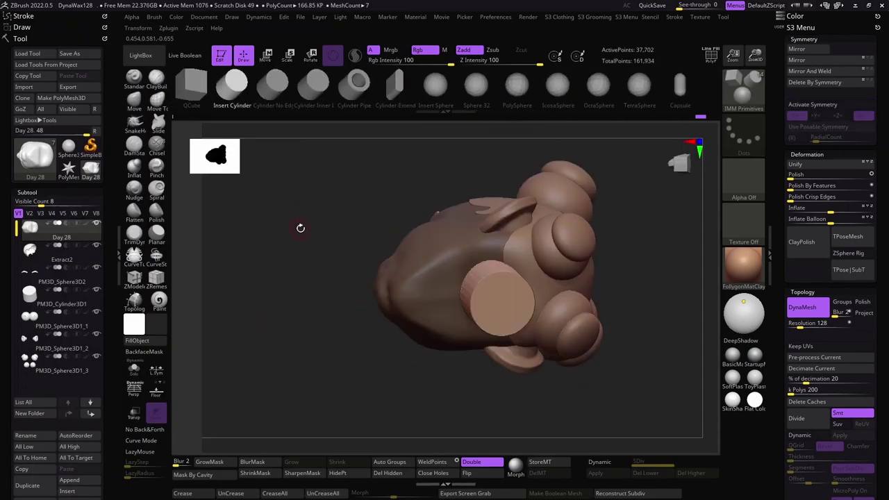
left_click_drag(300, 228, 347, 294)
key("w")
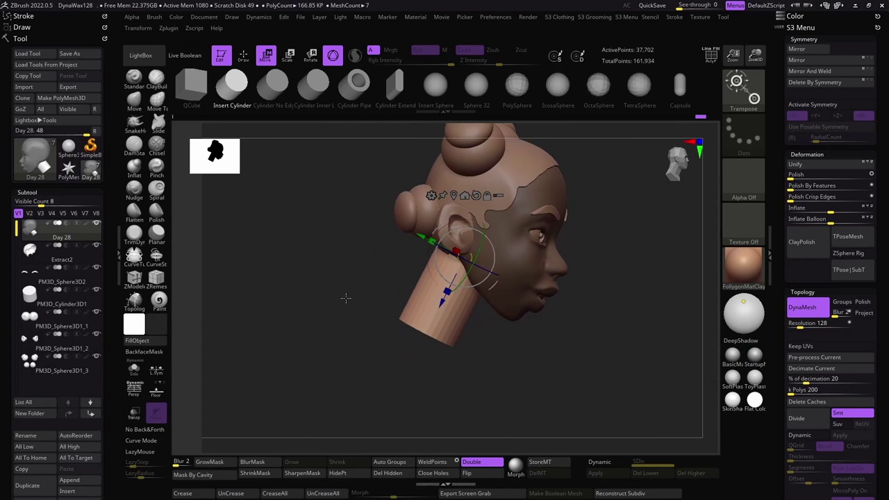
mouse_move(353, 240)
left_mouse_down()
mouse_move(472, 262)
mouse_move(440, 205)
left_mouse_up()
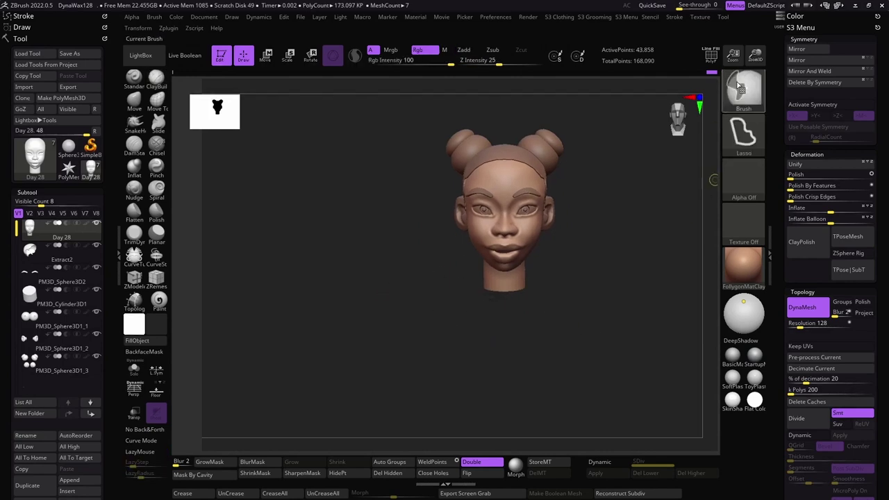
mouse_move(380, 284)
left_mouse_down()
mouse_move(307, 264)
mouse_move(271, 217)
left_mouse_up()
Insert a sphere below the neck and stretch it taller into the torso
key("b")
key("i")
key("p")
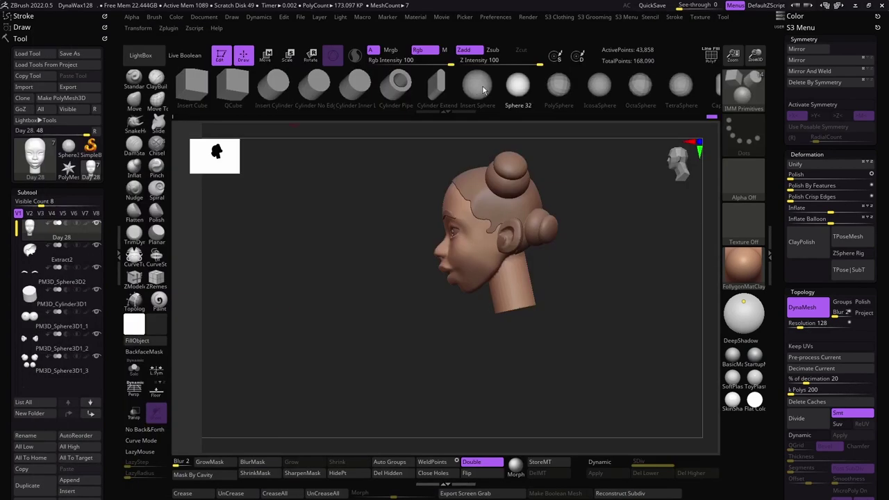
left_click_drag(417, 150, 433, 243)
left_click_drag(486, 278, 528, 333)
key("w")
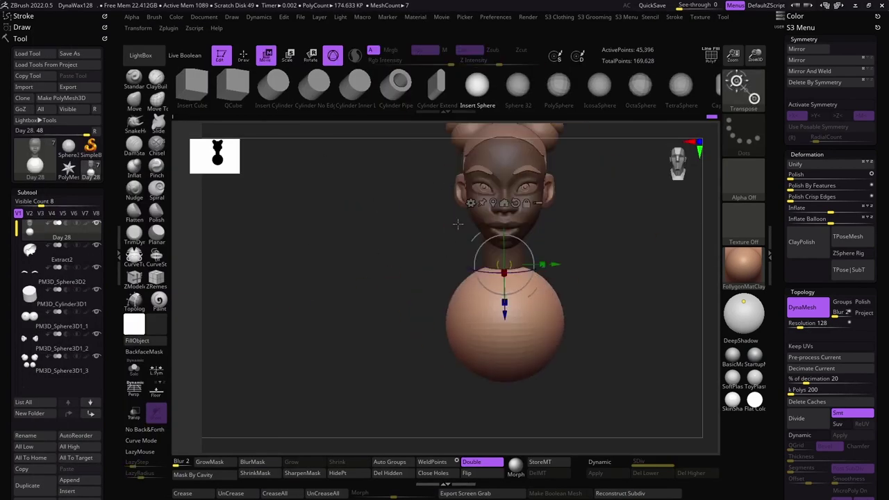
left_click_drag(625, 347, 598, 327)
mouse_move(513, 360)
left_mouse_down()
mouse_move(514, 372)
mouse_move(484, 374)
left_mouse_up()
left_click_drag(455, 314, 552, 305)
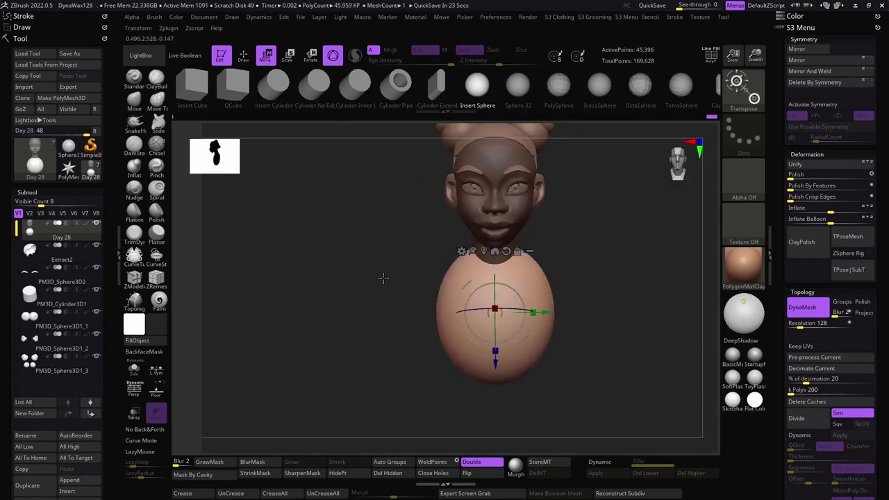
mouse_move(417, 296)
left_mouse_down()
mouse_move(341, 284)
mouse_move(357, 280)
left_mouse_up()
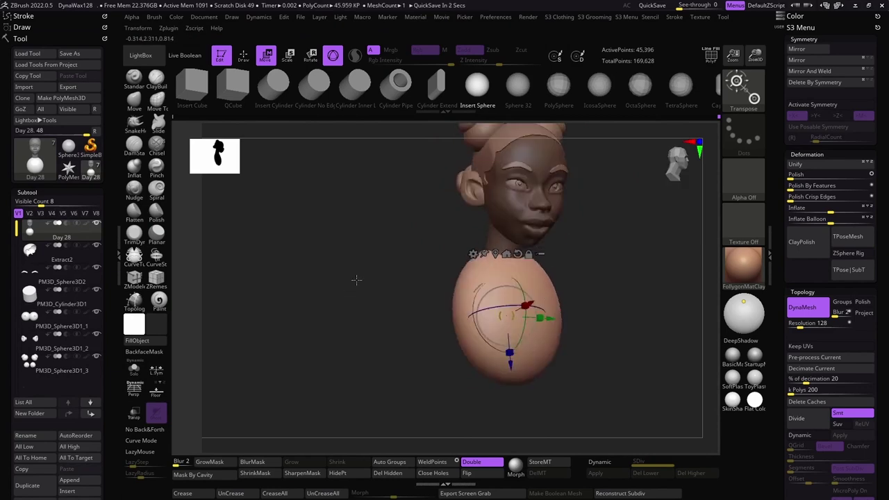
Turn on symmetry and shape the torso into a shouldered bust
key("q")
key("space")
key("x")
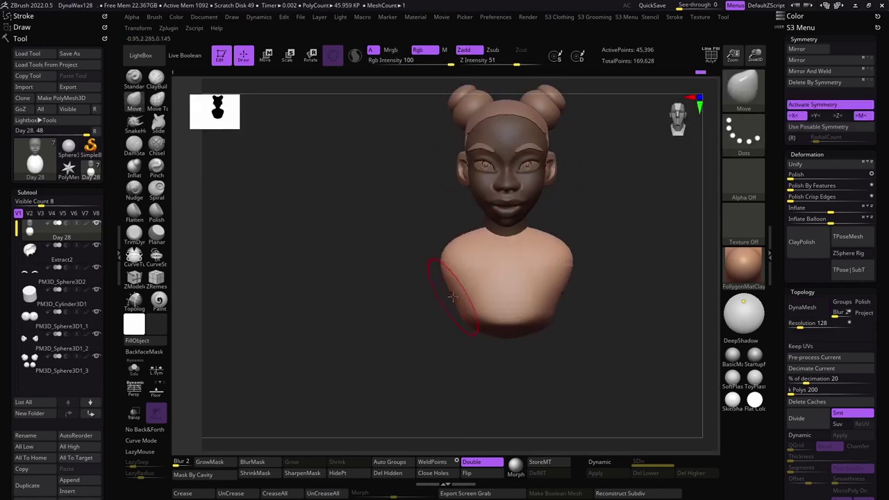
mouse_move(314, 262)
left_mouse_down()
mouse_move(411, 257)
mouse_move(405, 234)
mouse_move(332, 214)
mouse_move(347, 298)
mouse_move(321, 288)
mouse_move(473, 269)
mouse_move(369, 257)
mouse_move(482, 281)
mouse_move(365, 249)
left_mouse_up()
mouse_move(356, 287)
left_mouse_down()
mouse_move(410, 285)
mouse_move(367, 268)
left_mouse_up()
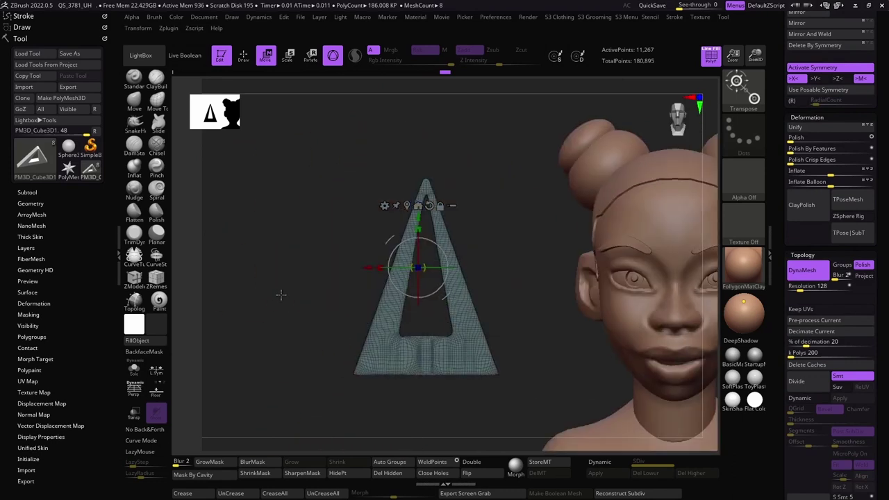
Rerun ZRemesher on the triangular earring for a lighter mesh and smooth it with Dynamic subdivision
key("shift+f")
scroll(776, 270, "down", 5)
left_click(801, 306)
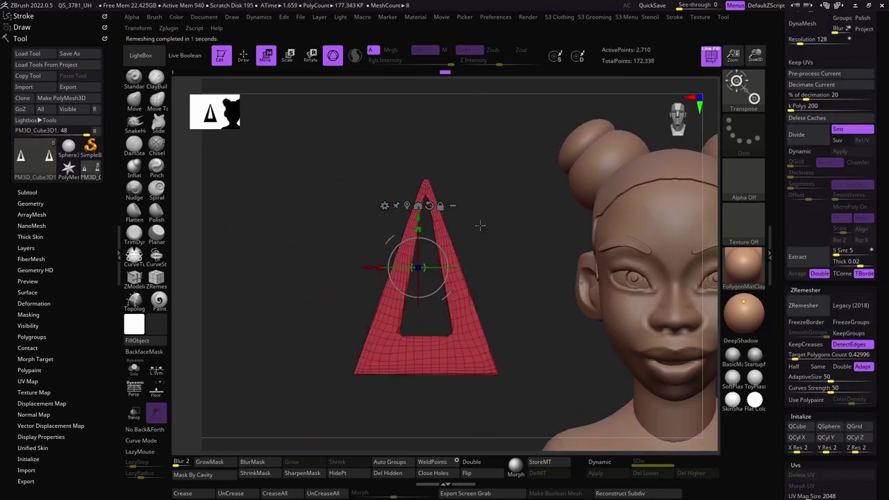
left_click_drag(590, 424, 537, 392)
key("ctrl+z")
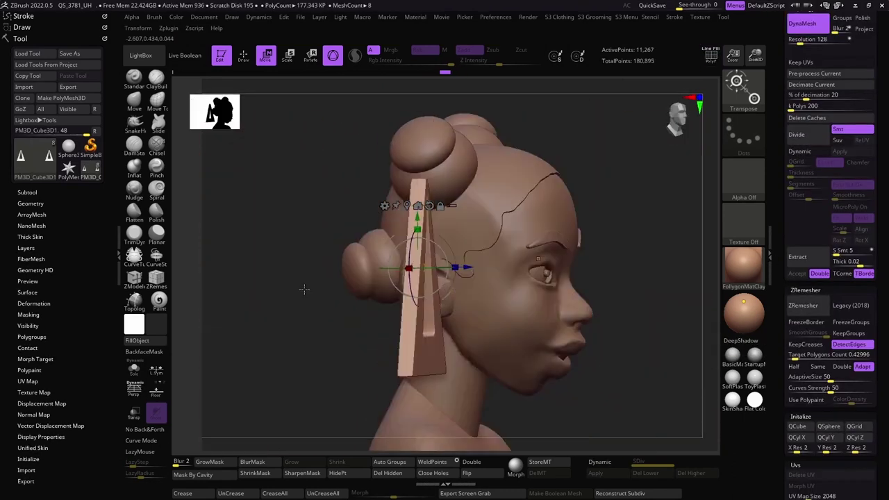
left_click(804, 306)
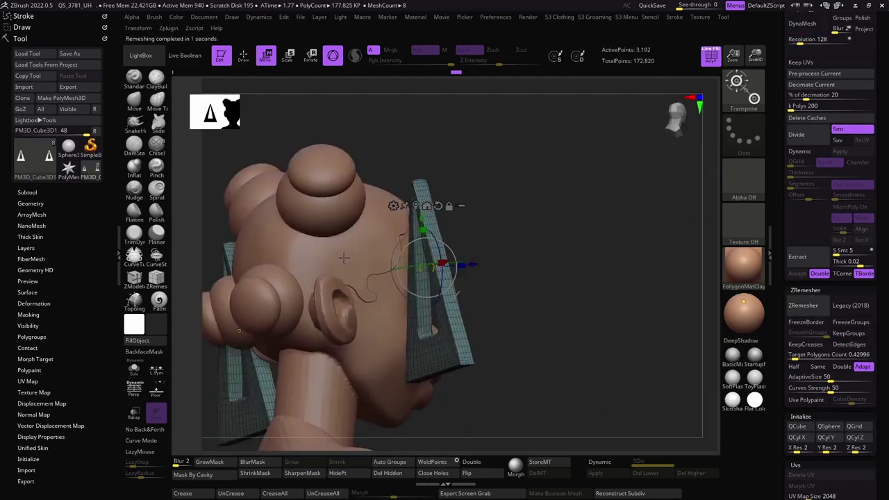
left_click_drag(486, 347, 408, 291)
key("shift+f")
key("d")
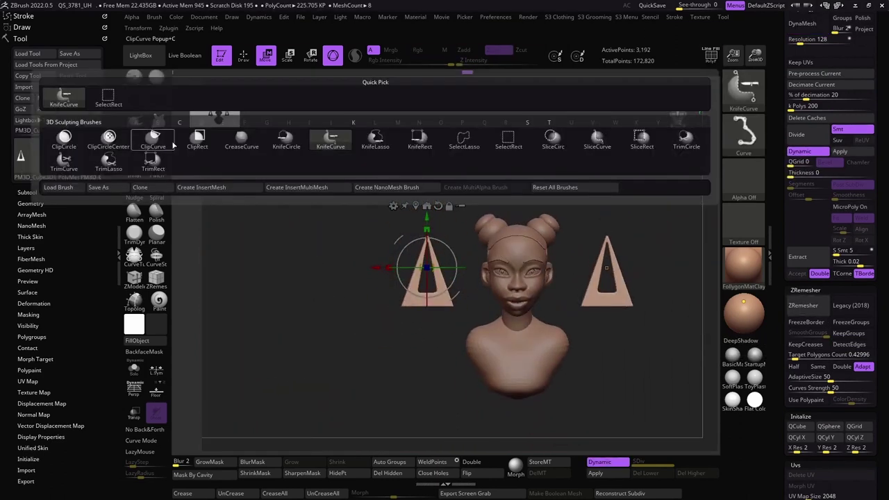
Isolate the earring with SelectRect, then make the Day 28 bust the active subtool
left_click_drag(503, 144, 653, 367, "ctrl+shift")
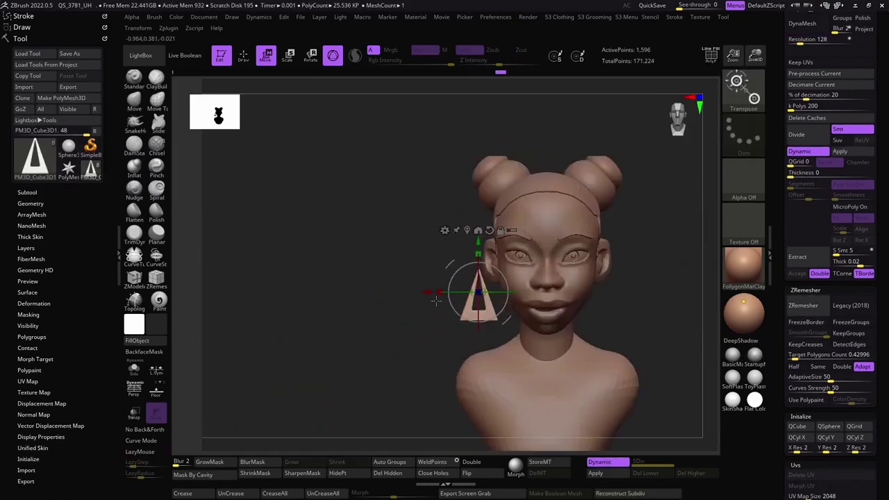
mouse_move(347, 301)
left_mouse_down()
mouse_move(462, 292)
mouse_move(333, 246)
mouse_move(369, 257)
mouse_move(297, 271)
left_mouse_up()
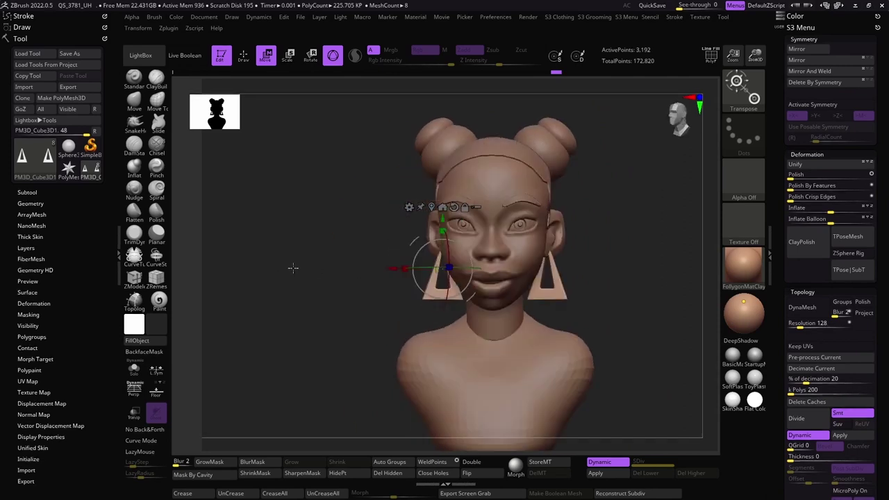
left_click(351, 298, "alt")
mouse_move(352, 298)
left_mouse_down()
mouse_move(371, 292)
mouse_move(319, 180)
left_mouse_up()
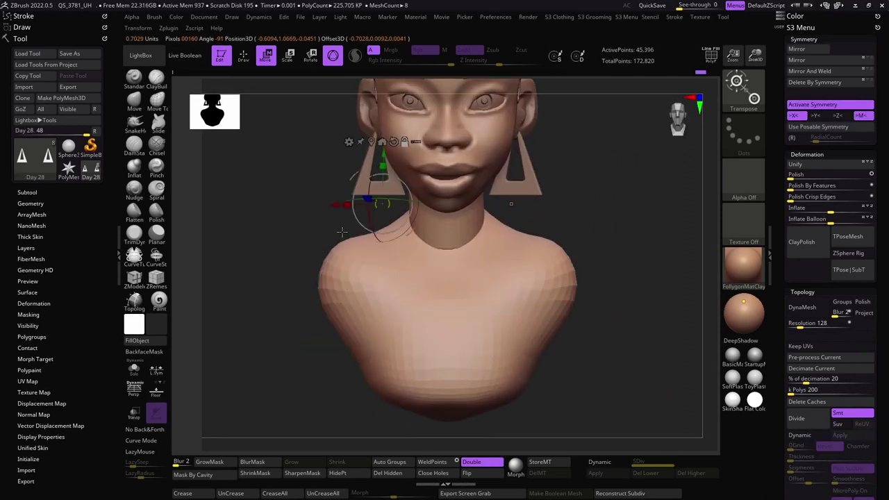
DynaMesh the Day 28 bust to even out its surface
key("q")
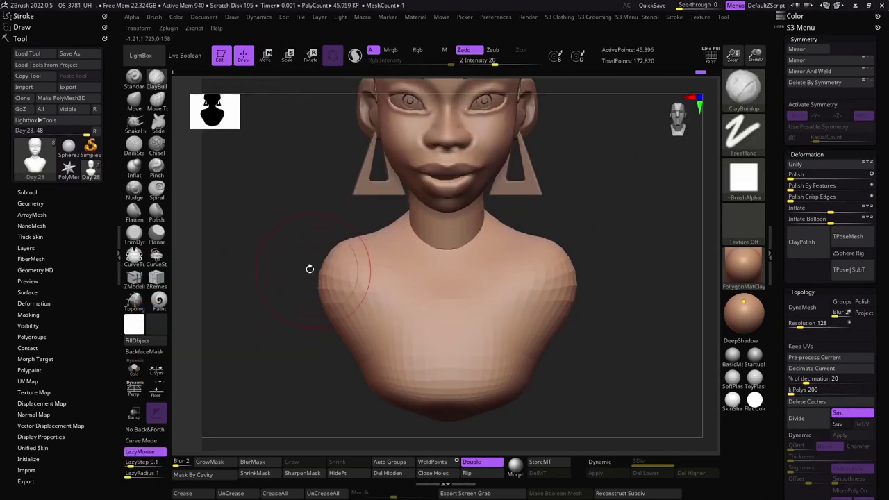
left_click_drag(310, 269, 298, 294)
scroll(788, 301, "down", 1)
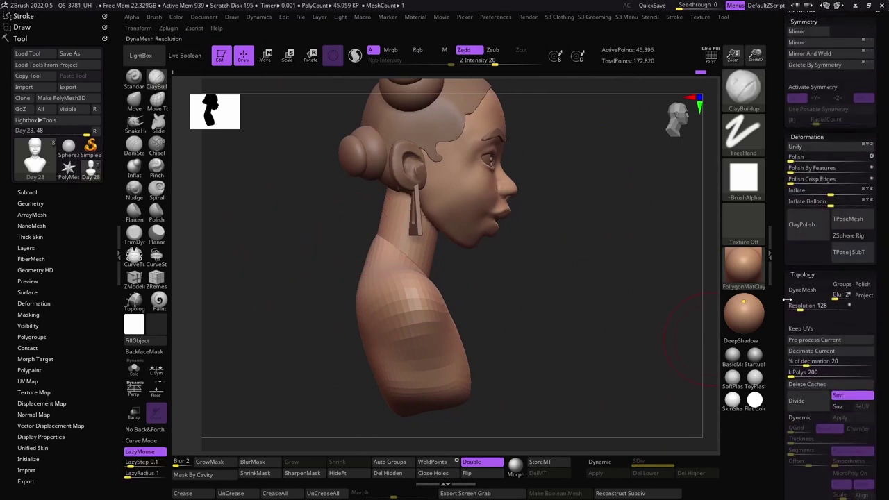
left_click(802, 289)
left_click_drag(347, 281, 293, 285)
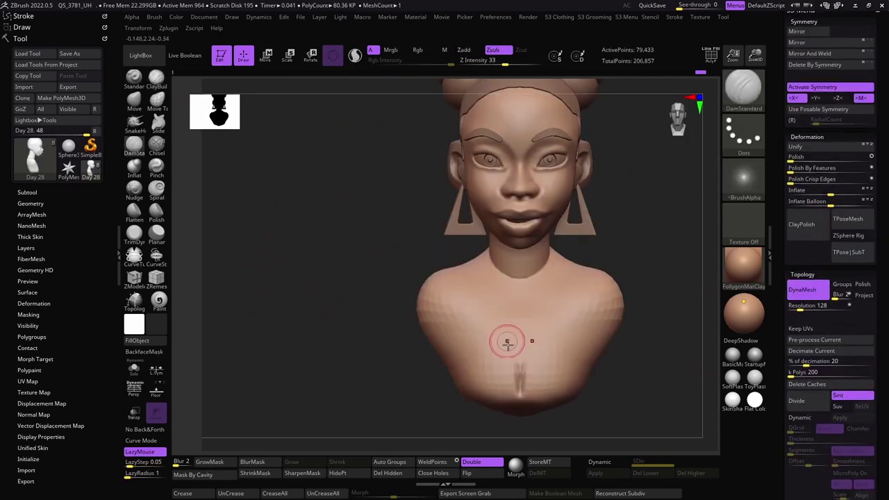
Carve the chest cleft and reshape the lower chest with ClayBuildup and Smooth
left_click_drag(519, 401, 379, 292)
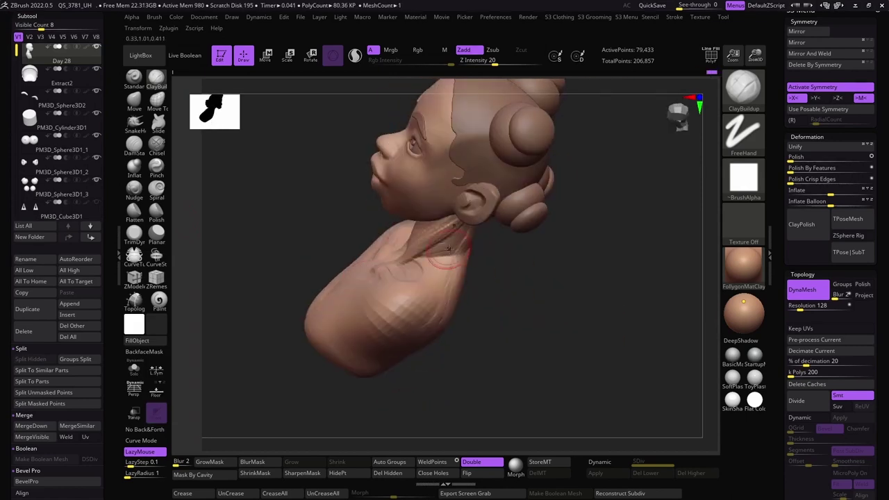
mouse_move(373, 313)
left_mouse_down()
mouse_move(274, 258)
mouse_move(309, 347)
left_mouse_up()
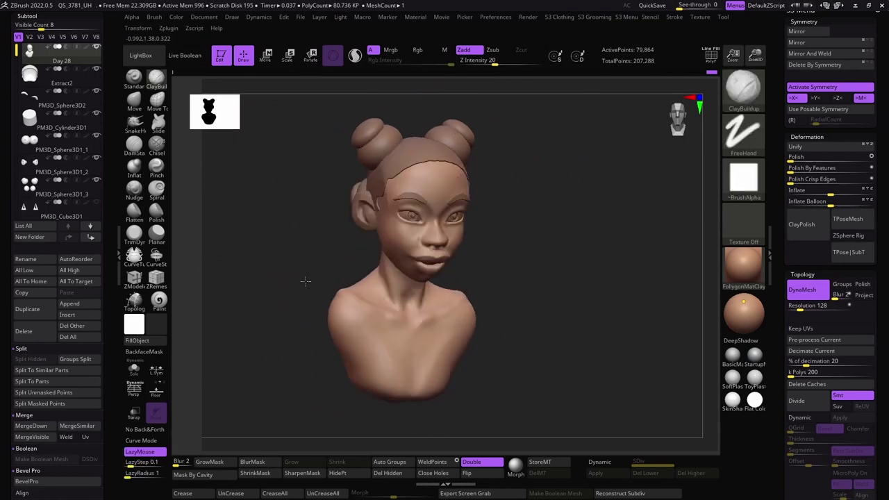
left_click_drag(321, 276, 280, 277)
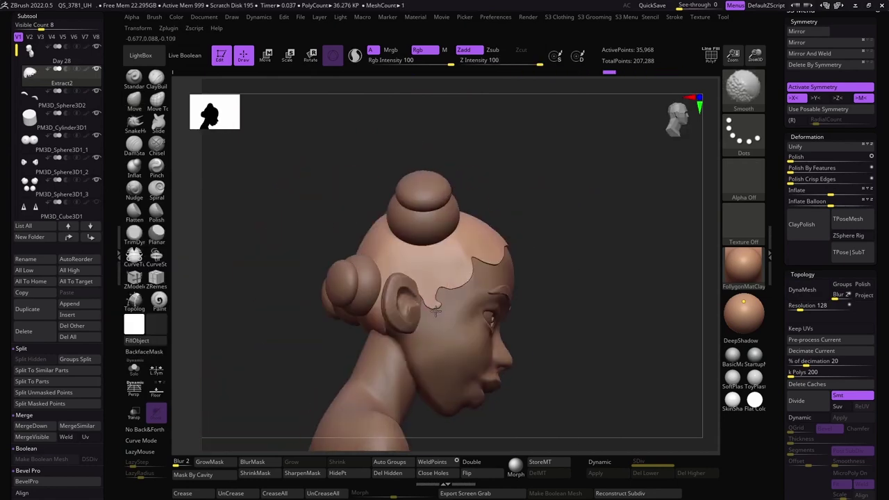
mouse_move(436, 311)
right_mouse_down()
mouse_move(358, 290)
mouse_move(350, 270)
mouse_move(443, 272)
right_mouse_up()
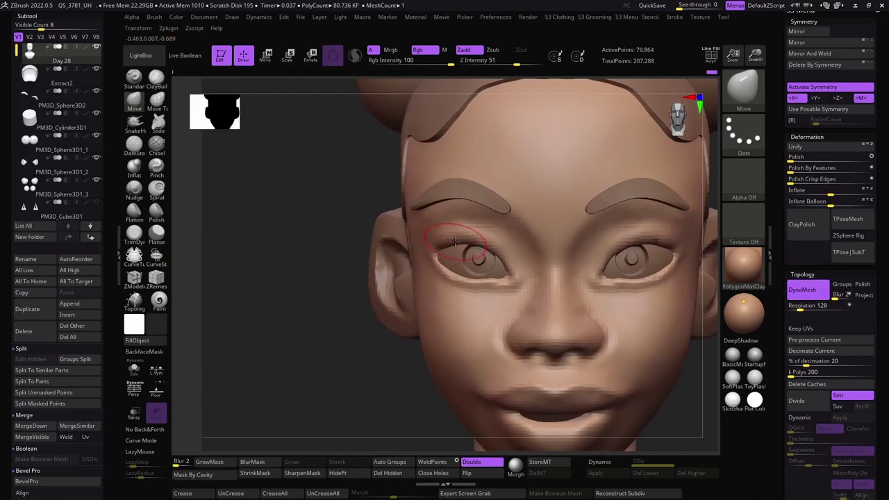
mouse_move(464, 243)
right_mouse_down("ctrl")
mouse_move(264, 240)
mouse_move(452, 244)
right_mouse_up("ctrl")
Merge PM3D_Sphere3D1_2 down into the Day 28 head and DynaMesh the result
left_click(569, 191, "alt")
left_click_drag(31, 91, 31, 50)
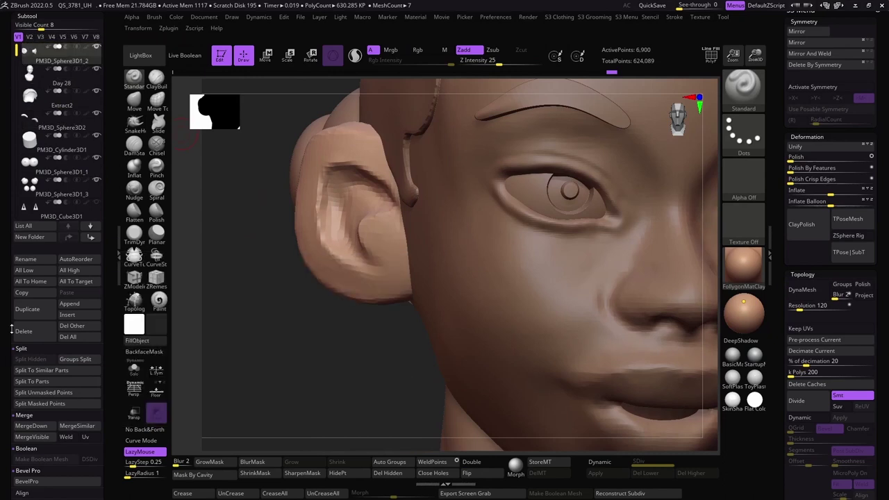
left_click(803, 290)
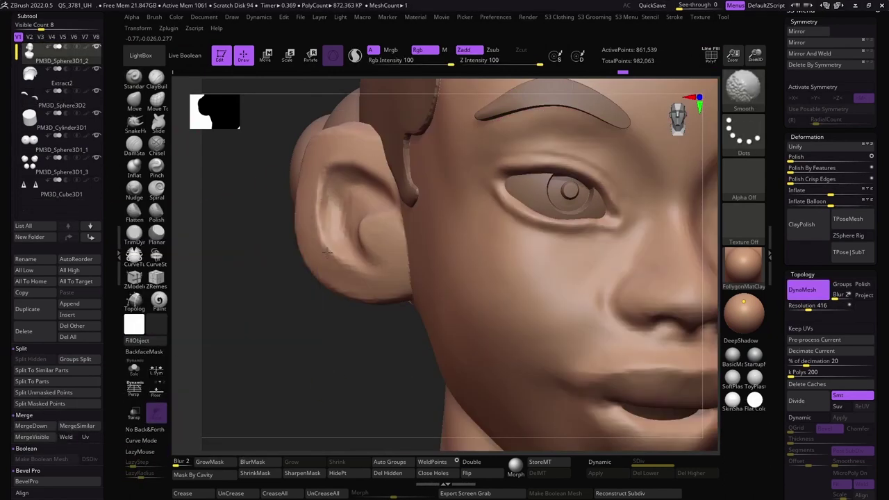
mouse_move(327, 253)
right_mouse_down()
mouse_move(350, 309)
mouse_move(346, 254)
right_mouse_up()
key("ctrl+z")
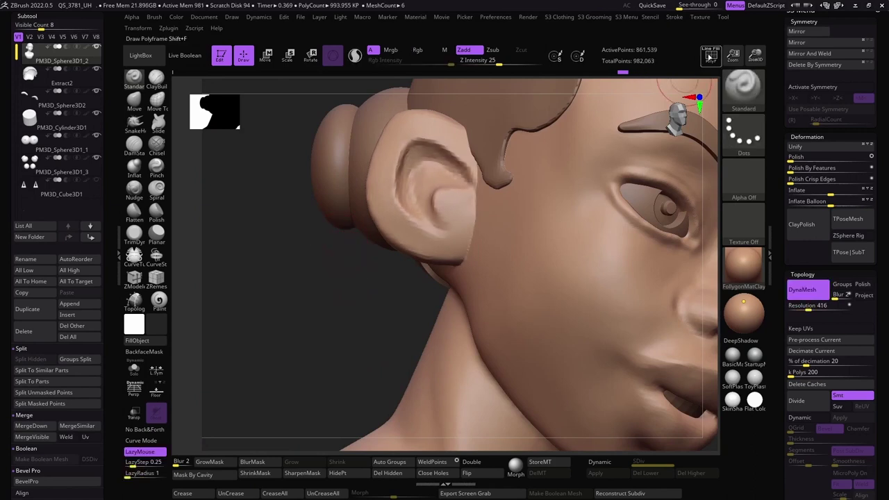
Check the head's polygroups and turn on X symmetry, inspecting the ear and jaw
left_click_drag(309, 101, 326, 104)
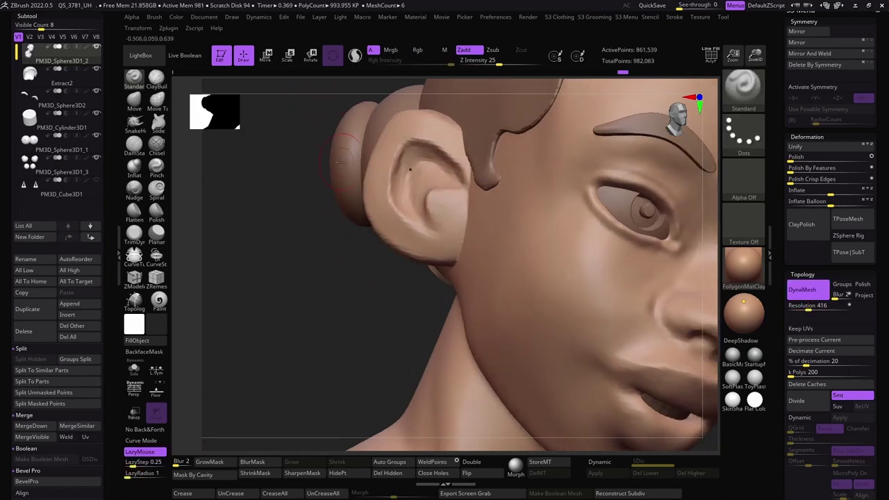
left_click(711, 55)
key("shift+f")
key("x")
right_click_drag(287, 167, 302, 175)
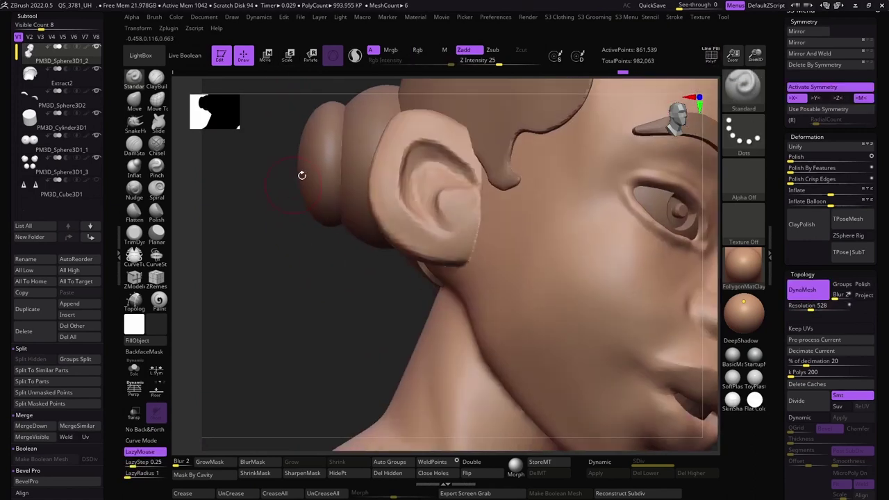
mouse_move(441, 223)
right_mouse_down()
mouse_move(198, 201)
mouse_move(429, 366)
mouse_move(207, 165)
mouse_move(408, 222)
mouse_move(532, 234)
mouse_move(331, 238)
mouse_move(389, 174)
mouse_move(464, 200)
right_mouse_up()
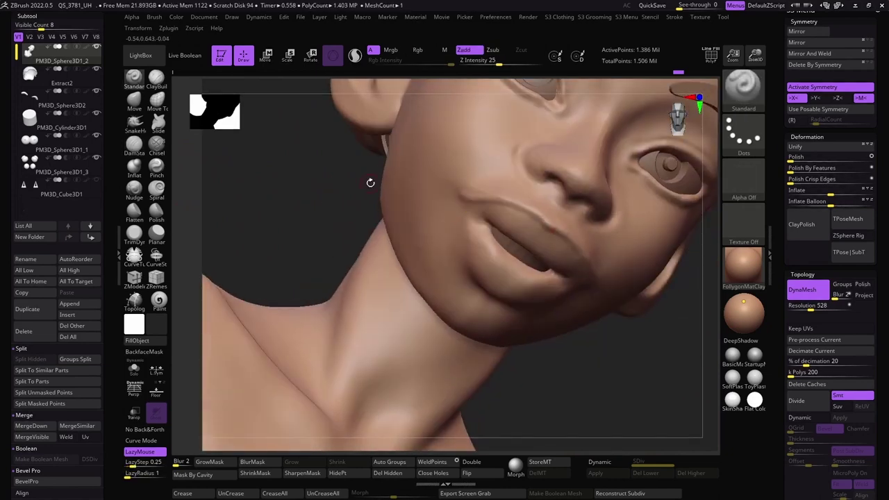
right_click_drag(371, 182, 386, 193)
right_click_drag(556, 281, 390, 208)
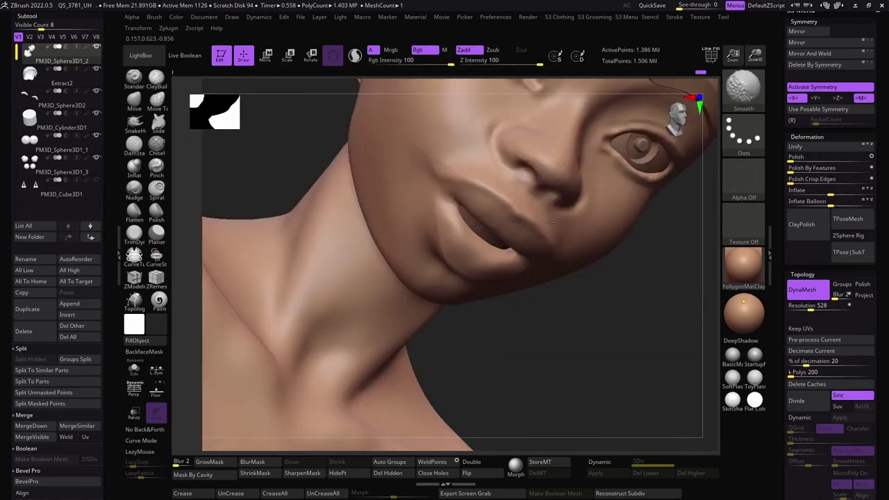
Carve creases with DamStandard, smooth the jaw and neck, and select PM3D_Cylinder3D1
left_click(134, 144)
right_click_drag(448, 185, 355, 191)
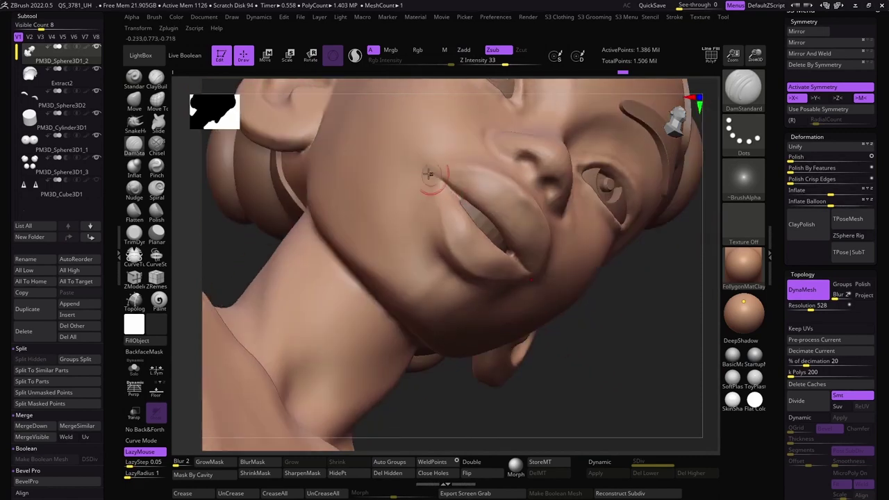
right_click_drag(430, 175, 369, 201)
mouse_move(570, 139)
right_mouse_down("ctrl")
mouse_move(333, 164)
mouse_move(578, 146)
right_mouse_up("ctrl")
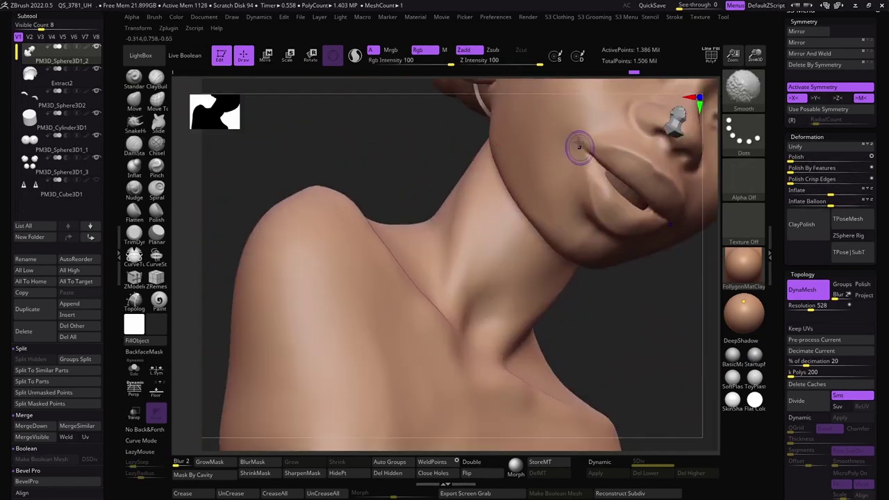
right_click_drag(607, 173, 486, 181)
key("w")
left_click(468, 195, "alt")
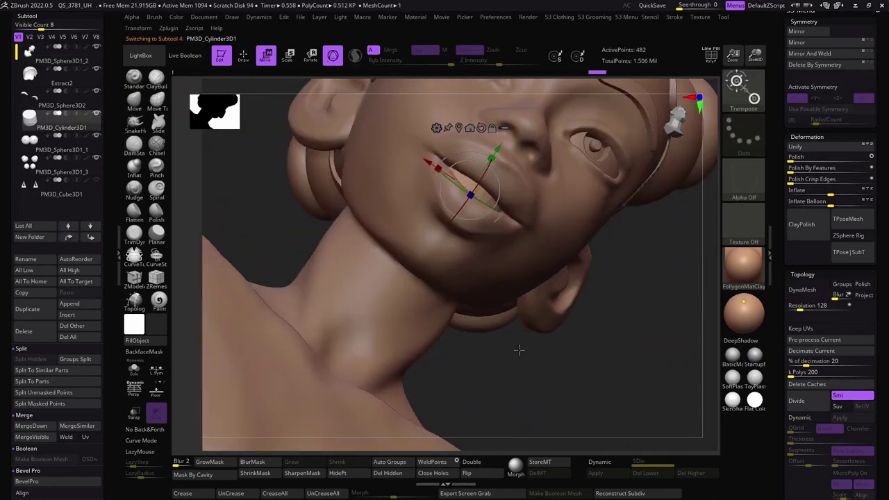
Return to sculpting the head with the Dam Standard brush, framing the face
right_click_drag(519, 350, 487, 327)
key("q")
left_click(303, 256, "alt")
mouse_move(302, 256)
right_mouse_down()
mouse_move(539, 258)
mouse_move(611, 314)
mouse_move(315, 148)
mouse_move(229, 209)
right_mouse_up()
left_click(134, 143)
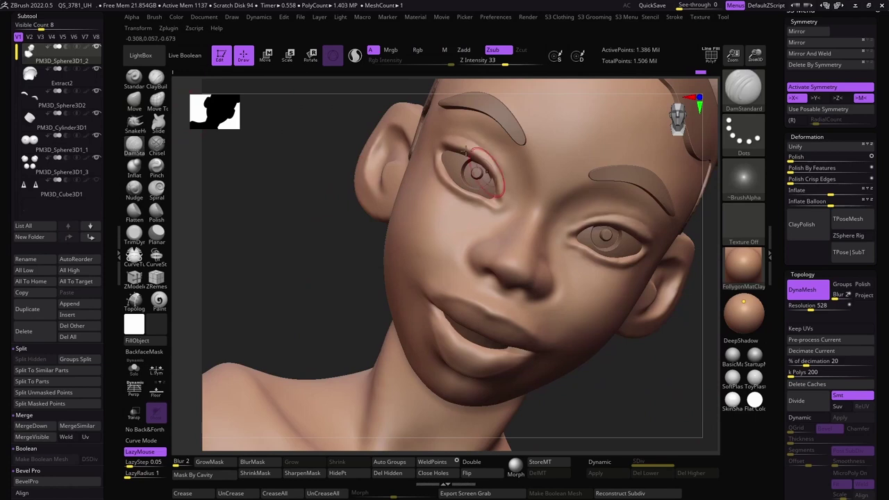
mouse_move(466, 150)
right_mouse_down()
mouse_move(250, 164)
mouse_move(448, 139)
mouse_move(270, 155)
mouse_move(235, 217)
mouse_move(449, 173)
mouse_move(457, 148)
mouse_move(513, 192)
right_mouse_up()
Carve upper eyelid creases above the eyes, alternating Move, Dam Standard and Trim brushes
key("b")
key("m")
key("v")
key("b")
key("d")
key("s")
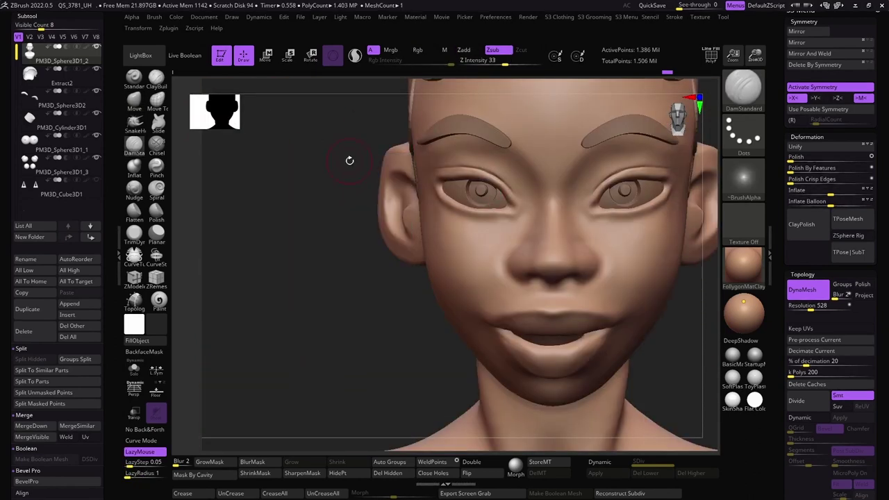
right_click_drag(296, 166, 373, 118)
key("b")
key("t")
key("d")
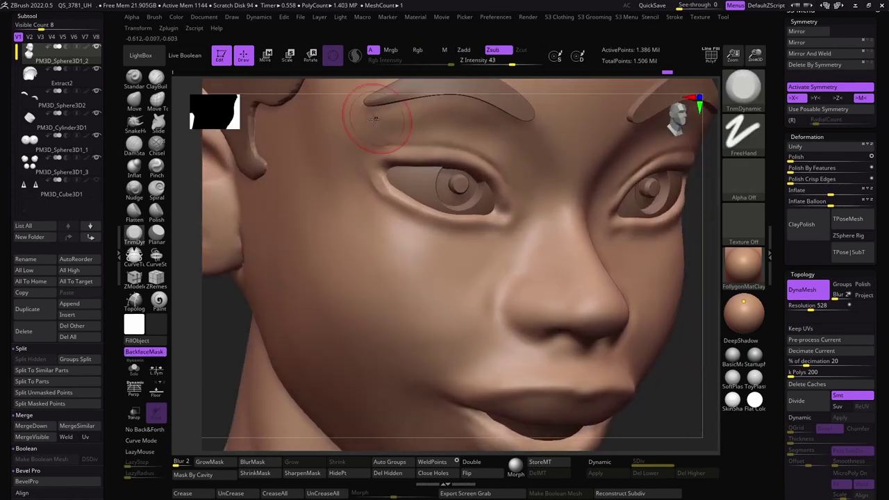
mouse_move(451, 222)
right_mouse_down()
mouse_move(257, 288)
mouse_move(482, 147)
mouse_move(371, 264)
mouse_move(375, 222)
mouse_move(365, 189)
mouse_move(374, 184)
mouse_move(599, 202)
mouse_move(308, 159)
mouse_move(485, 171)
right_mouse_up()
Build up the lid folds with ClayBuildup and deepen the creases with dotted Dam Standard strokes
key("b")
key("c")
key("b")
key("b")
key("d")
key("s")
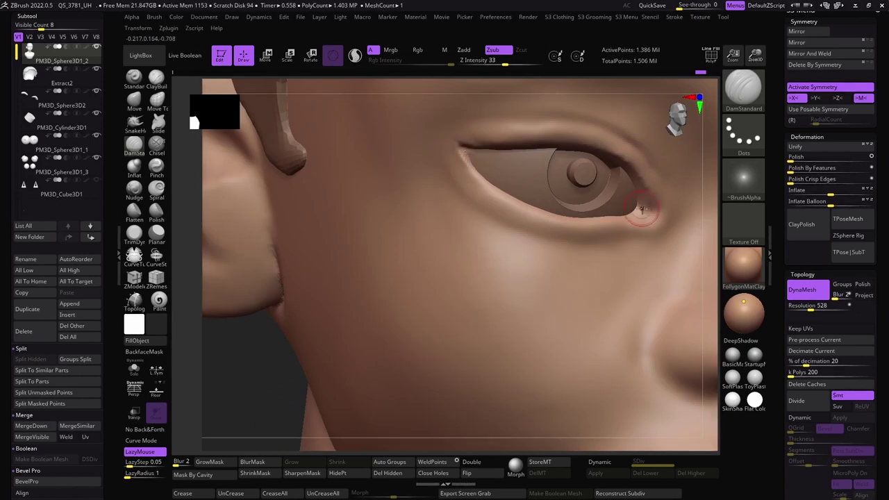
mouse_move(642, 209)
right_mouse_down("ctrl")
mouse_move(529, 165)
mouse_move(341, 205)
mouse_move(383, 185)
mouse_move(333, 179)
mouse_move(469, 173)
right_mouse_up("ctrl")
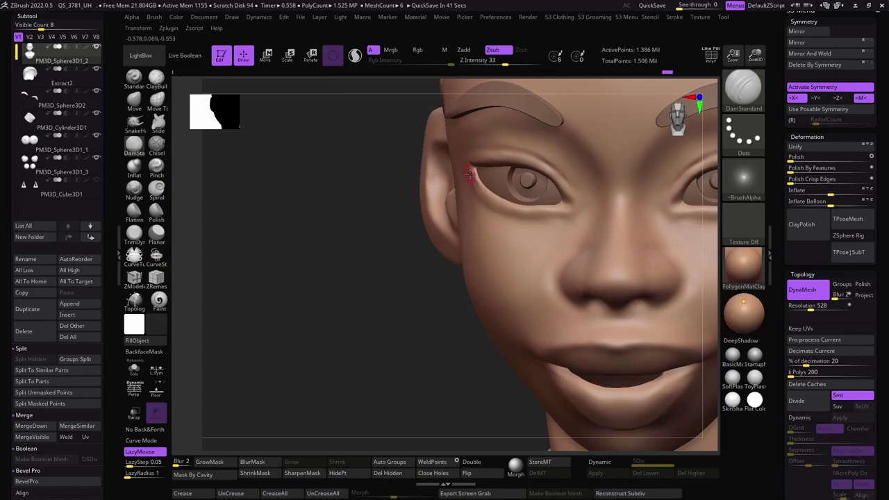
mouse_move(523, 150)
right_mouse_down()
mouse_move(579, 199)
mouse_move(533, 144)
mouse_move(466, 144)
mouse_move(542, 160)
mouse_move(565, 176)
right_mouse_up()
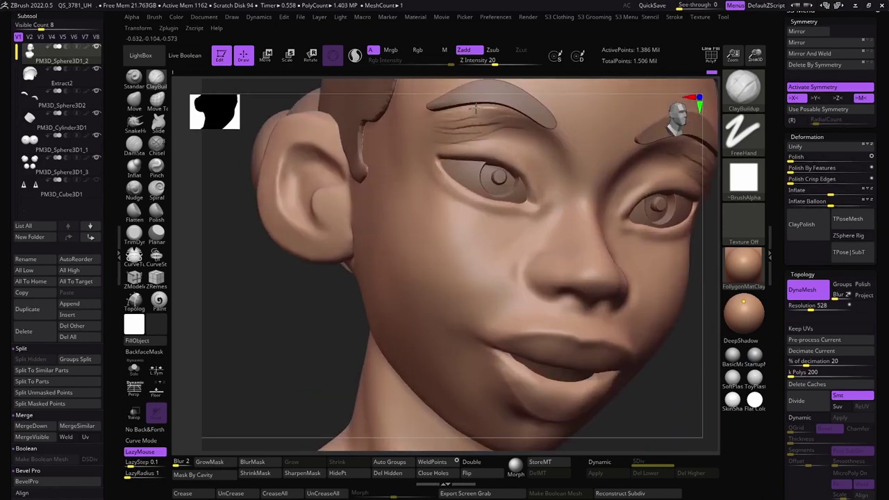
Soften the upper eyelid creases into clean folds, judging them from several angles
right_click_drag(306, 238, 364, 188)
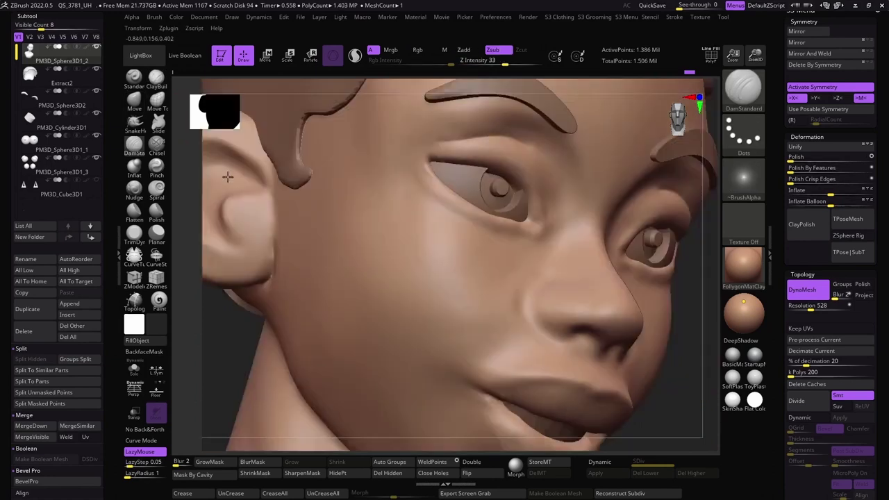
right_click_drag(228, 178, 435, 136)
mouse_move(506, 134)
right_mouse_down()
mouse_move(547, 152)
mouse_move(565, 189)
mouse_move(272, 248)
mouse_move(284, 193)
mouse_move(229, 153)
right_mouse_up()
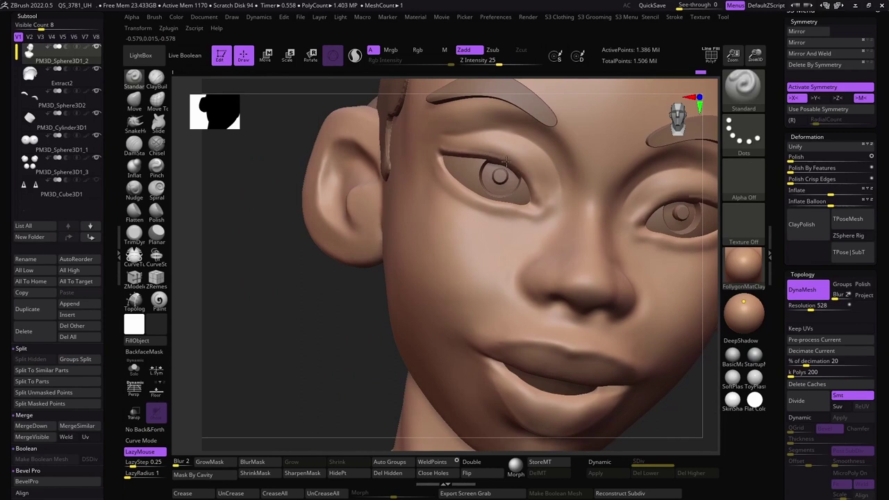
right_click_drag(451, 177, 464, 194)
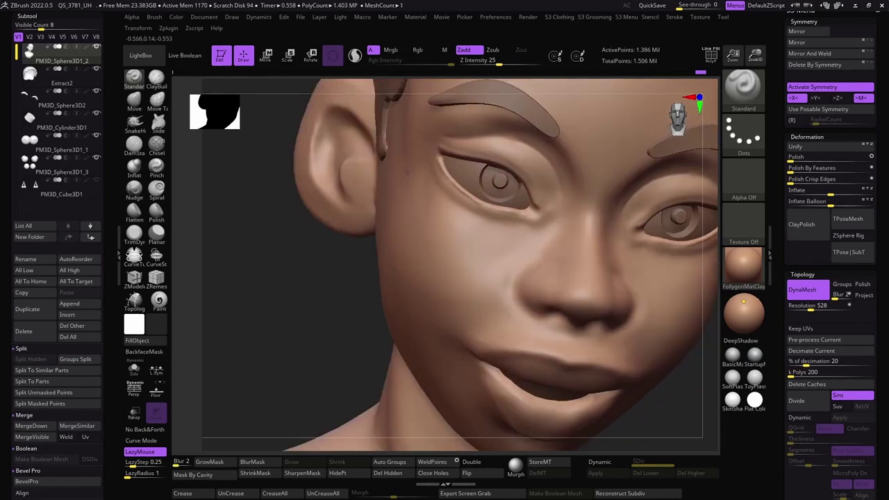
mouse_move(408, 172)
right_mouse_down()
mouse_move(280, 183)
mouse_move(414, 200)
mouse_move(493, 198)
right_mouse_up()
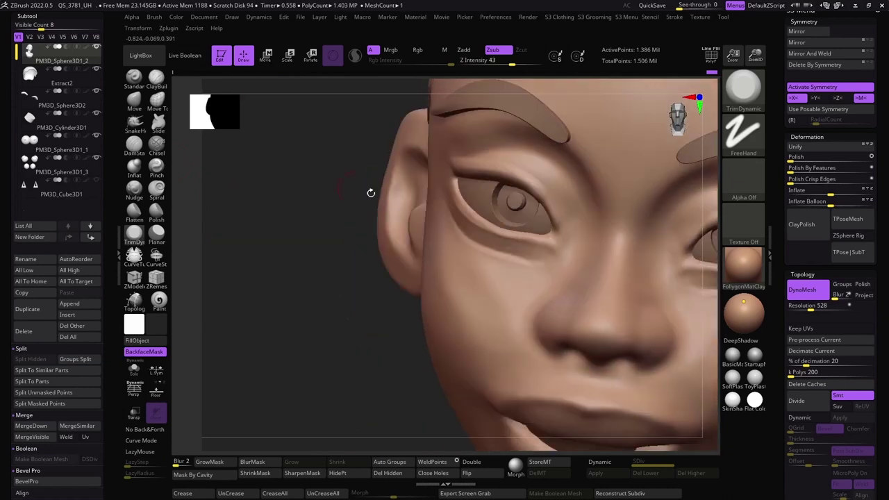
Review the whole bust, then rework the face with Move and ClayBuildup at intensity 20
left_click_drag(369, 192, 312, 197)
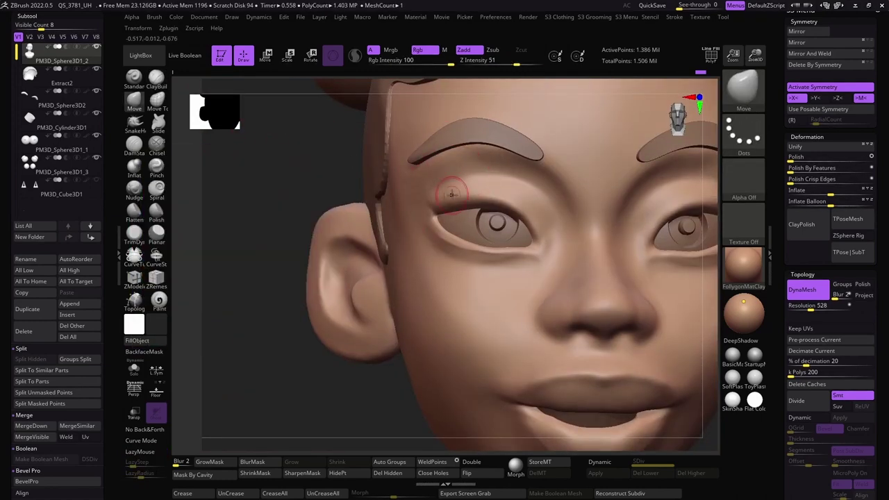
mouse_move(345, 197)
left_mouse_down()
mouse_move(299, 228)
mouse_move(476, 198)
left_mouse_up()
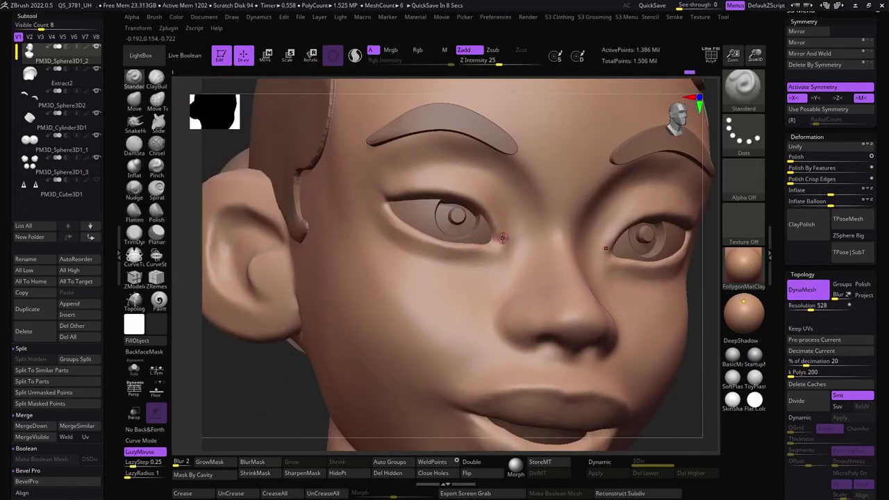
right_click_drag(502, 238, 424, 210)
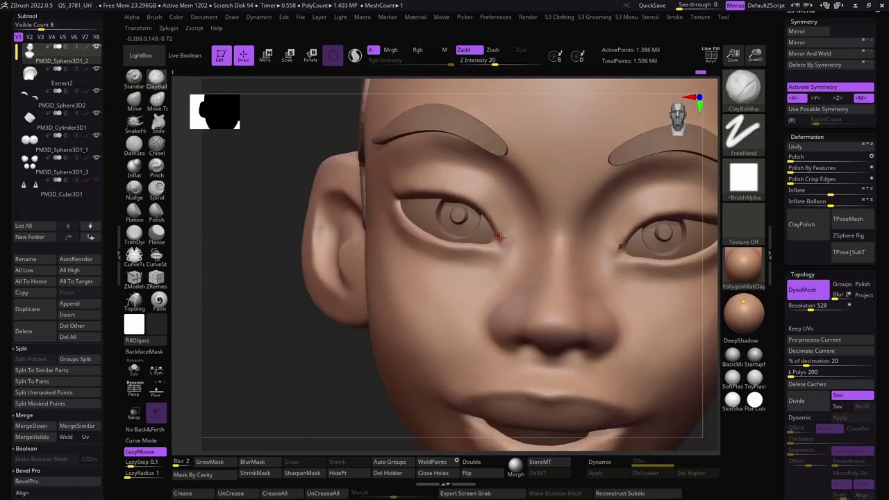
right_click_drag(499, 238, 491, 252)
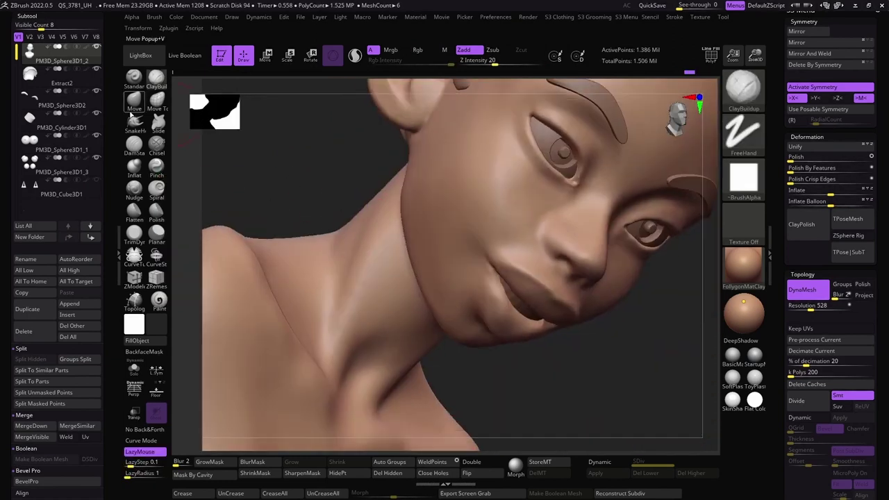
mouse_move(545, 252)
right_mouse_down()
mouse_move(566, 260)
mouse_move(375, 141)
mouse_move(526, 199)
mouse_move(405, 134)
mouse_move(532, 216)
mouse_move(298, 157)
mouse_move(326, 251)
mouse_move(404, 109)
mouse_move(300, 246)
mouse_move(464, 276)
mouse_move(259, 260)
mouse_move(326, 324)
mouse_move(469, 264)
mouse_move(444, 259)
mouse_move(469, 280)
mouse_move(337, 327)
mouse_move(334, 306)
mouse_move(347, 278)
mouse_move(274, 310)
mouse_move(292, 299)
mouse_move(272, 287)
mouse_move(500, 321)
mouse_move(333, 291)
mouse_move(488, 364)
mouse_move(502, 318)
mouse_move(307, 271)
mouse_move(291, 337)
mouse_move(355, 333)
mouse_move(383, 284)
mouse_move(336, 289)
right_mouse_up()
key("b")
key("m")
key("v")
key("b")
key("c")
key("b")
Save, then draw a topology strip along the upper eyelid and split it into its own part
key("ctrl+s")
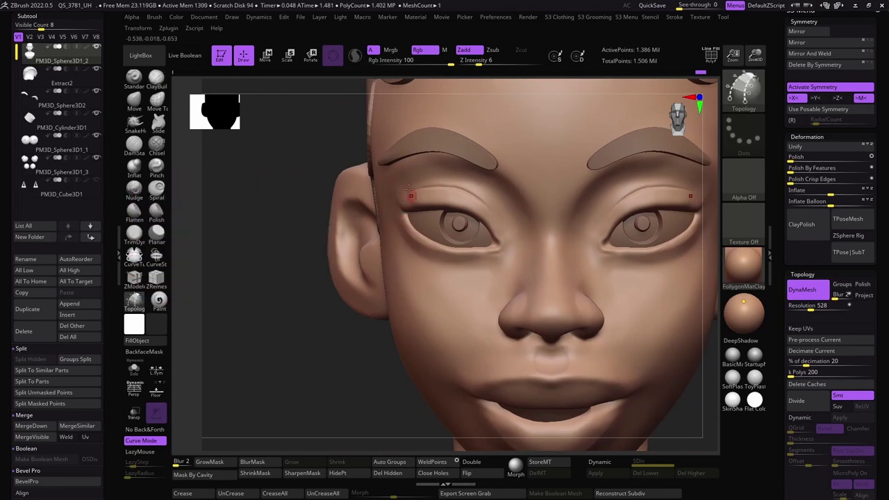
left_click_drag(418, 193, 494, 229)
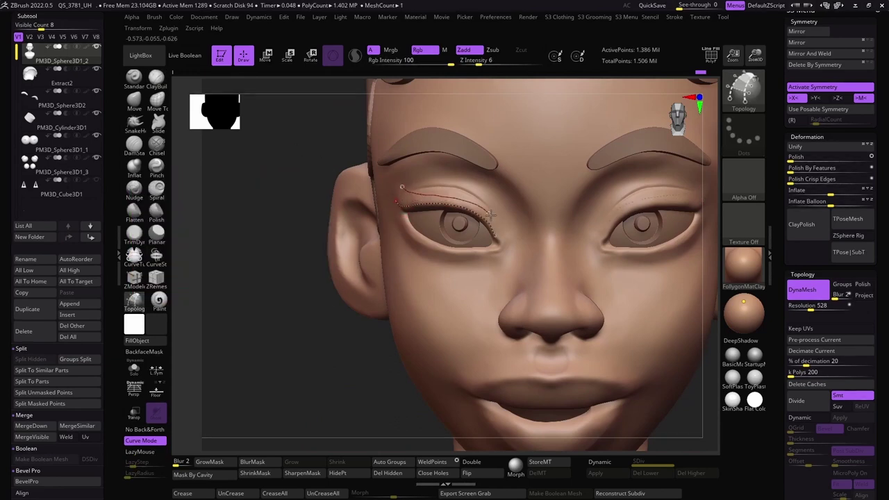
right_click_drag(441, 212, 192, 204)
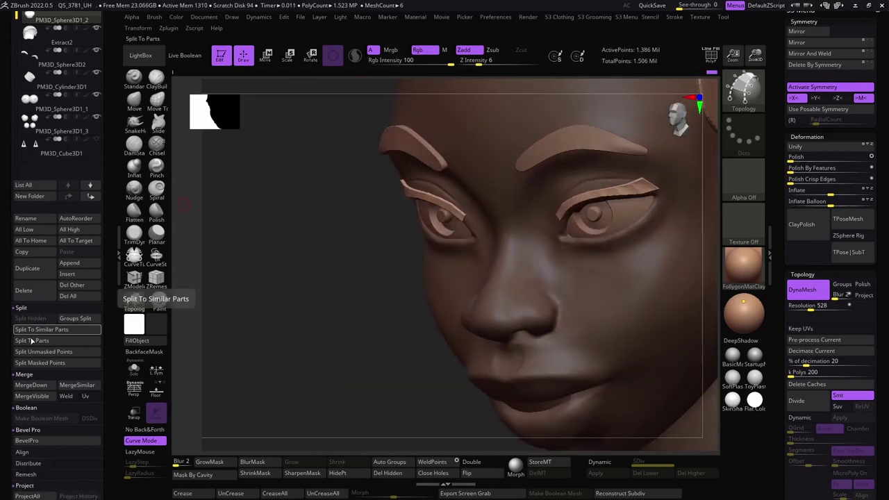
left_click(17, 336)
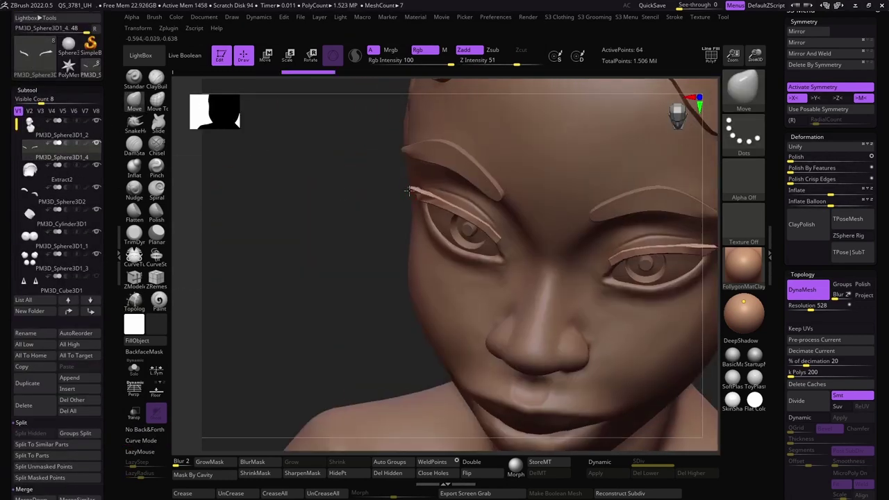
left_click_drag(318, 222, 351, 163)
mouse_move(351, 162)
right_mouse_down()
mouse_move(187, 185)
mouse_move(472, 308)
mouse_move(345, 160)
mouse_move(389, 208)
mouse_move(302, 162)
mouse_move(516, 258)
right_mouse_up()
Turn on Transp and fit the lash strip to the eyelid from several angles
left_click(134, 413)
mouse_move(471, 204)
right_mouse_down()
mouse_move(396, 117)
mouse_move(526, 264)
mouse_move(455, 189)
mouse_move(387, 155)
mouse_move(509, 306)
right_mouse_up()
right_click_drag(606, 266, 527, 313)
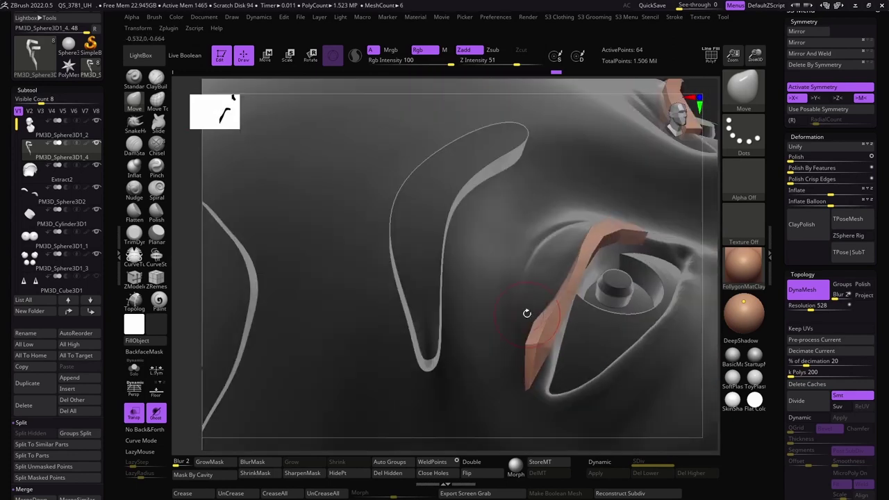
mouse_move(567, 266)
right_mouse_down()
mouse_move(431, 236)
mouse_move(294, 229)
mouse_move(302, 185)
right_mouse_up()
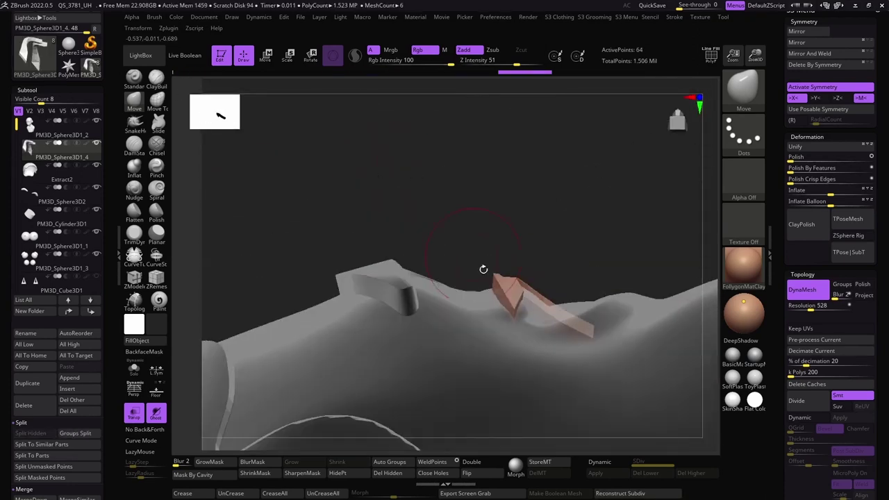
mouse_move(484, 269)
right_mouse_down()
mouse_move(461, 188)
mouse_move(366, 211)
right_mouse_up()
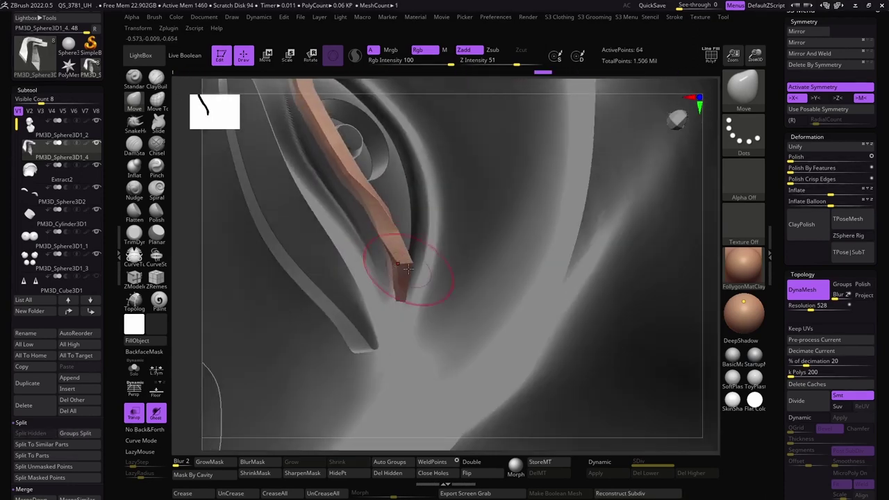
mouse_move(409, 268)
right_mouse_down()
mouse_move(385, 164)
mouse_move(391, 237)
mouse_move(384, 192)
mouse_move(357, 164)
right_mouse_up()
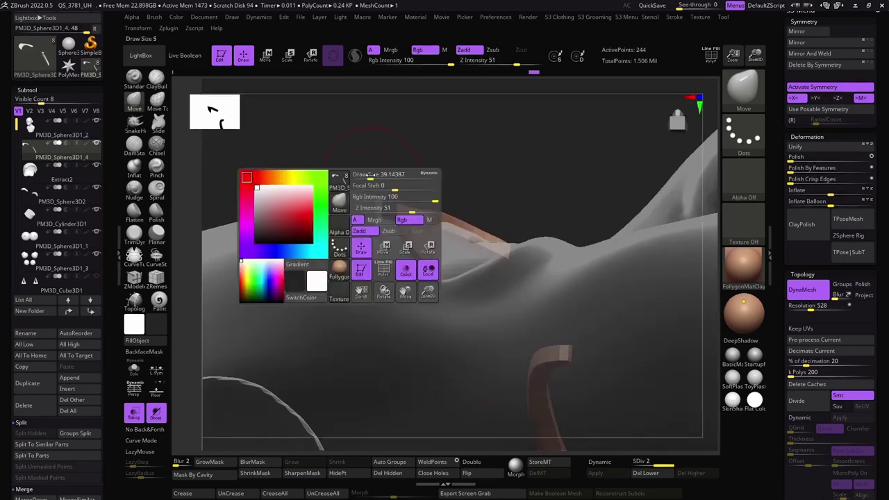
mouse_move(375, 158)
left_mouse_down()
mouse_move(391, 199)
mouse_move(305, 142)
left_mouse_up()
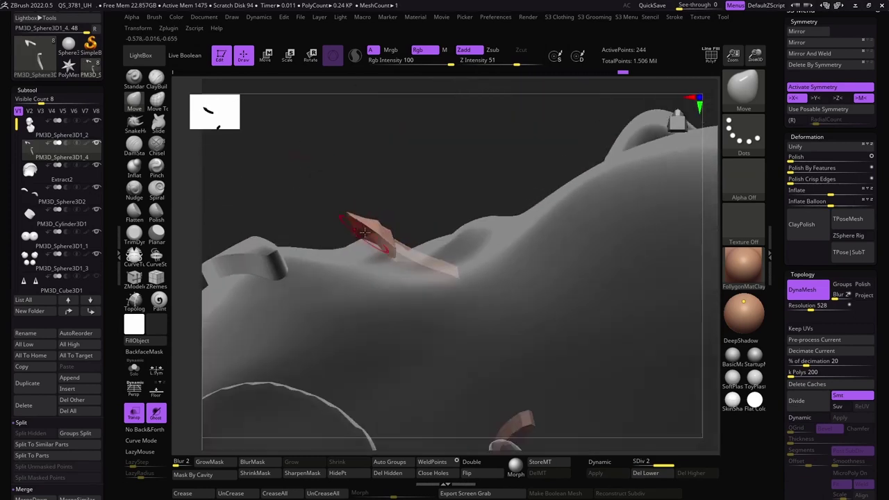
mouse_move(314, 182)
left_mouse_down()
mouse_move(280, 239)
mouse_move(238, 243)
left_mouse_up()
Inflate the lash strips and pull tapered flicks at the outer eye corners
key("d")
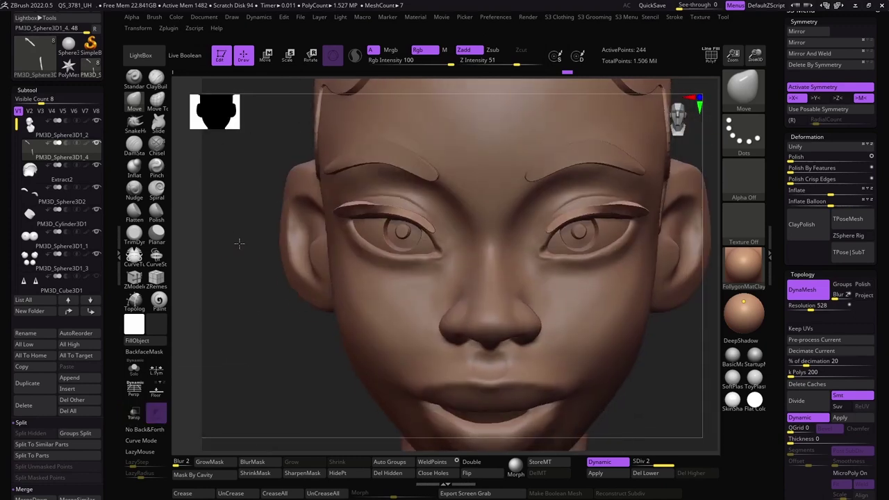
mouse_move(235, 209)
left_mouse_down()
mouse_move(292, 208)
mouse_move(242, 243)
mouse_move(272, 204)
left_mouse_up()
left_click(134, 166)
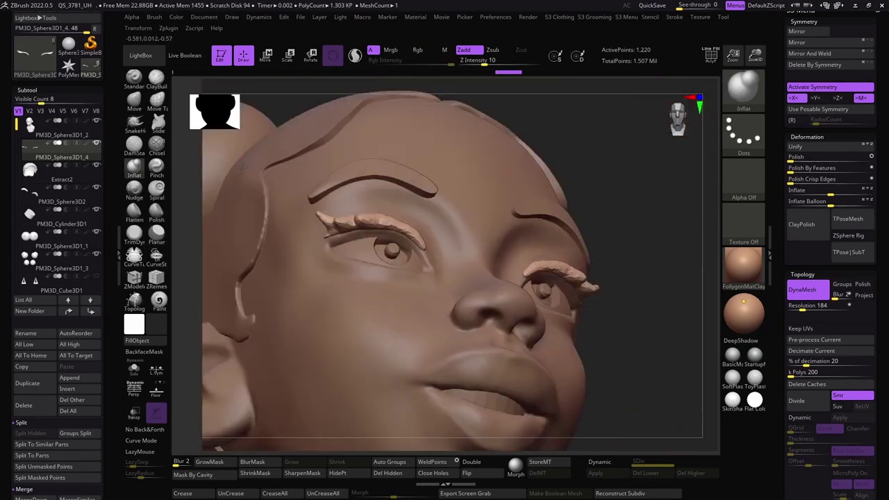
mouse_move(317, 222)
left_mouse_down()
mouse_move(213, 185)
mouse_move(389, 229)
mouse_move(457, 282)
mouse_move(189, 241)
mouse_move(262, 212)
mouse_move(229, 165)
mouse_move(269, 133)
mouse_move(303, 176)
mouse_move(252, 197)
mouse_move(271, 208)
left_mouse_up()
Preview the lashes with Dynamic subdivision and remesh them with ZRemesher
left_click(599, 463)
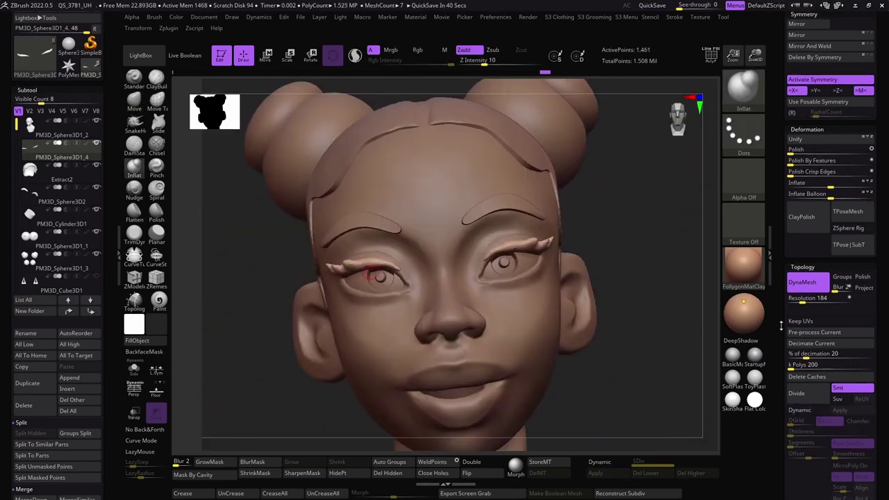
scroll(830, 278, "down", 5)
left_click(801, 411)
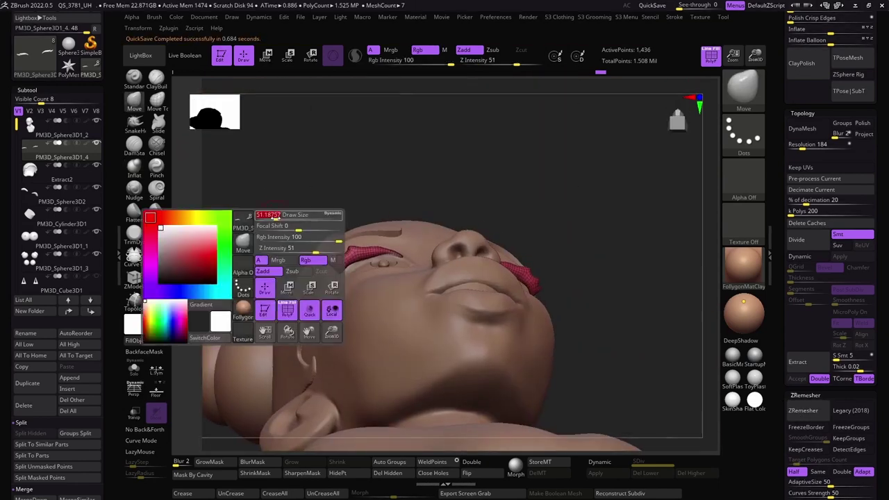
mouse_move(332, 260)
left_mouse_down()
mouse_move(371, 169)
mouse_move(289, 208)
left_mouse_up()
mouse_move(344, 235)
left_mouse_down()
mouse_move(268, 318)
mouse_move(267, 259)
left_mouse_up()
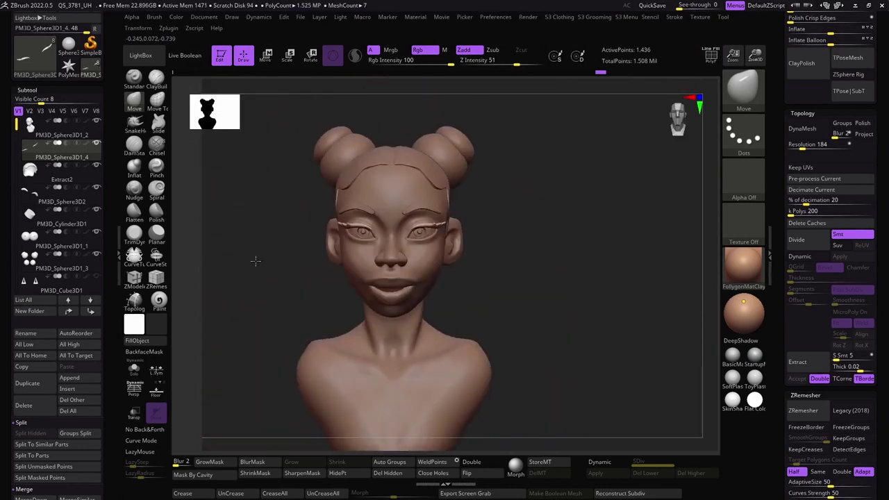
scroll(375, 237, "up", 5)
mouse_move(378, 233)
left_mouse_down()
mouse_move(268, 353)
mouse_move(264, 244)
mouse_move(246, 326)
left_mouse_up()
scroll(275, 271, "down", 5)
mouse_move(276, 271)
left_mouse_down()
mouse_move(308, 278)
mouse_move(303, 253)
mouse_move(280, 273)
left_mouse_up()
scroll(308, 278, "up", 4)
Make the PM3D_Sphere3D1_2 head subtool active with ClayBuildup and save the project
key("b")
key("c")
key("b")
left_click(363, 264, "alt")
scroll(303, 252, "down", 3)
key("ctrl+s")
Solo the eyebrow subtool, reshape it with Move Topological, then turn Solo off
scroll(294, 248, "up", 4)
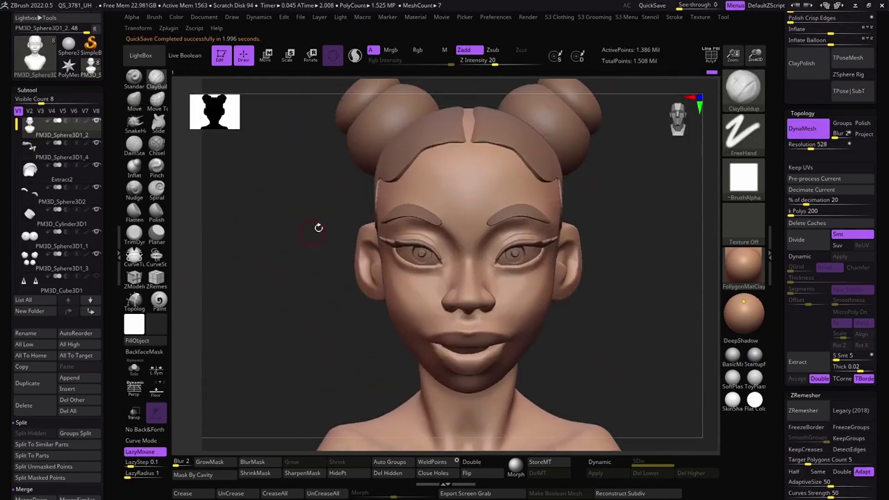
left_click(310, 193, "alt")
scroll(309, 193, "up", 2)
left_click(157, 104)
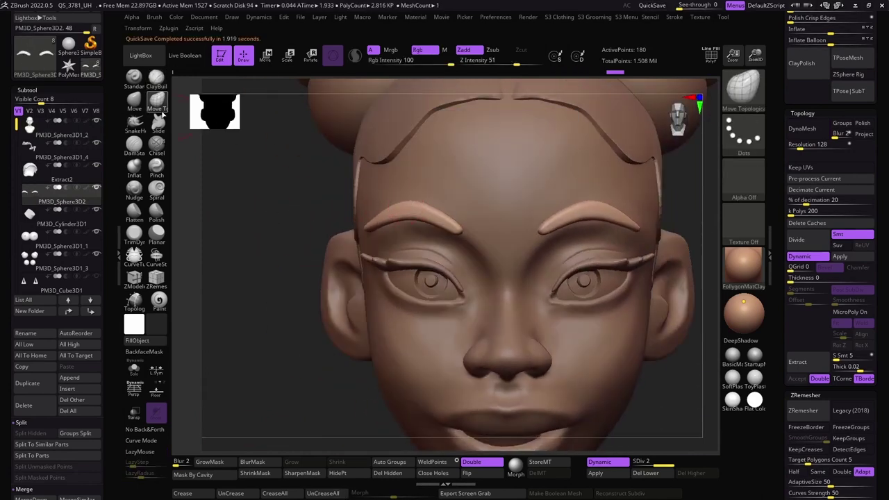
mouse_move(444, 212)
right_mouse_down()
mouse_move(389, 198)
mouse_move(421, 195)
mouse_move(403, 264)
mouse_move(380, 299)
mouse_move(473, 231)
right_mouse_up()
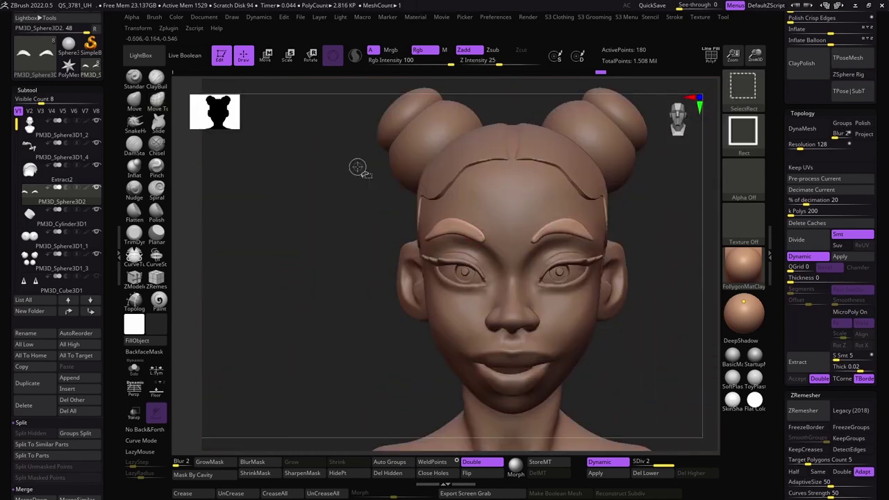
key("ctrl+shift+s")
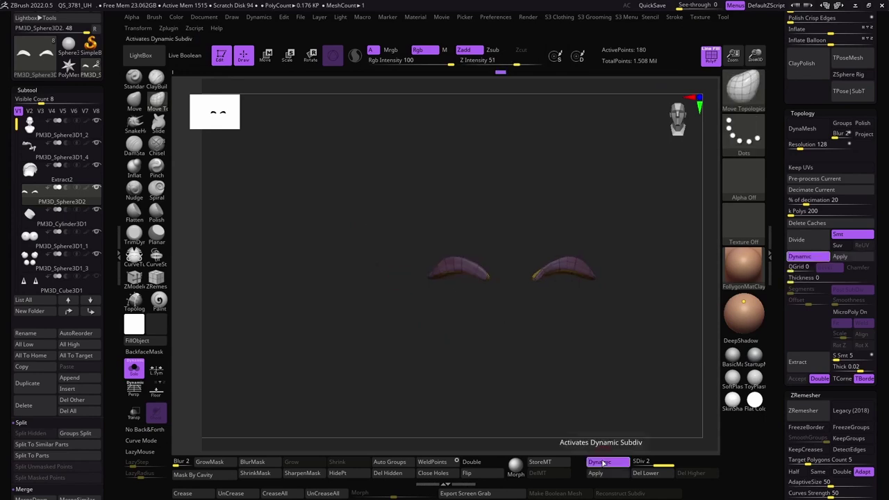
left_click(134, 367)
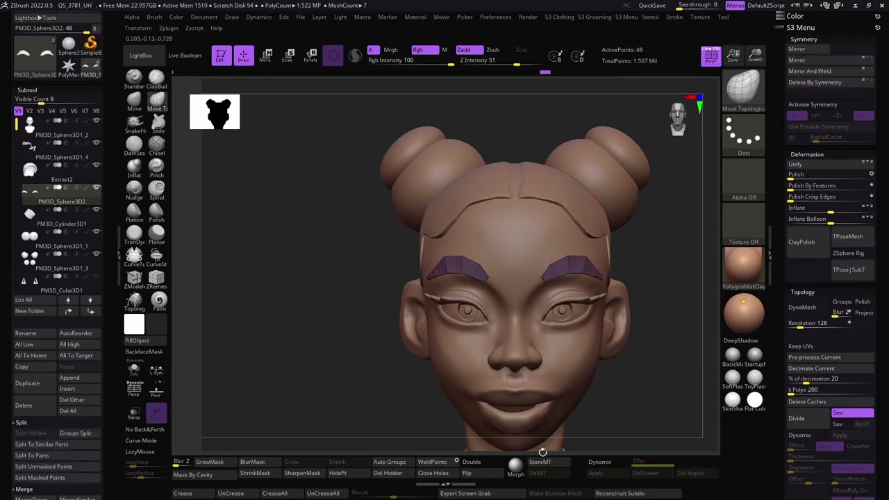
Draw topology curves in a swirled baby-hair pattern along the hairline beside the ear
left_click(591, 463)
mouse_move(341, 246)
left_mouse_down()
mouse_move(343, 257)
mouse_move(469, 258)
mouse_move(324, 245)
mouse_move(342, 266)
mouse_move(264, 275)
mouse_move(347, 312)
mouse_move(322, 218)
mouse_move(312, 284)
left_mouse_up()
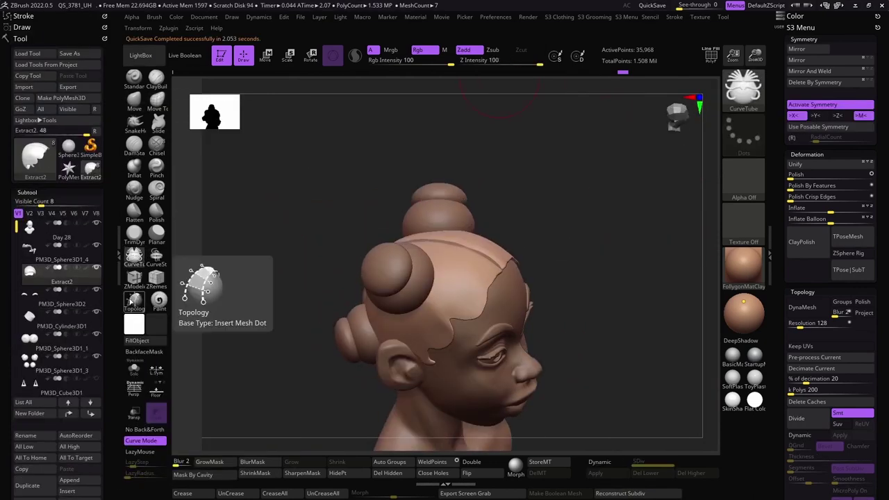
left_click(133, 300)
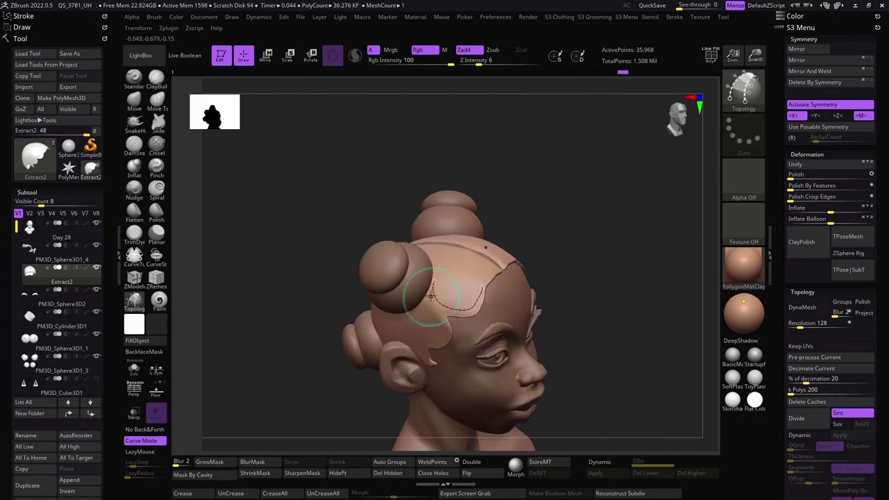
mouse_move(461, 317)
right_mouse_down()
mouse_move(431, 321)
mouse_move(439, 331)
mouse_move(419, 359)
right_mouse_up()
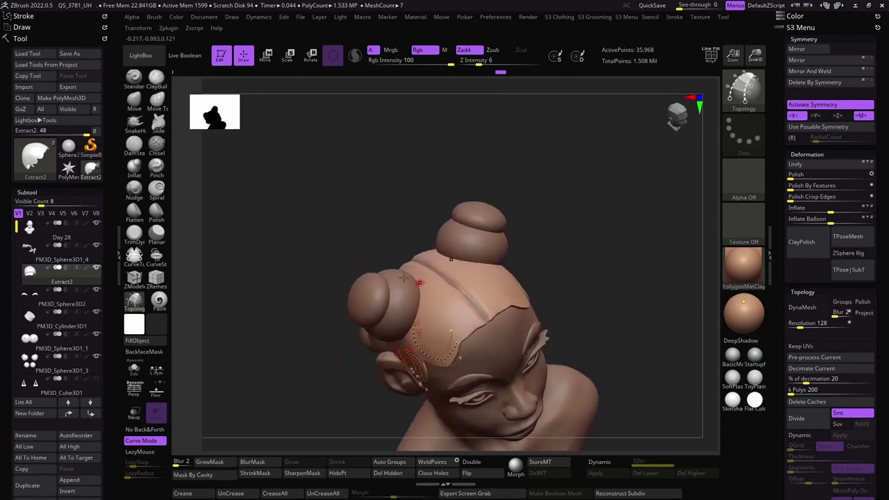
mouse_move(306, 266)
right_mouse_down()
mouse_move(326, 226)
mouse_move(292, 302)
mouse_move(471, 319)
mouse_move(389, 278)
right_mouse_up()
Load an insert mesh brush to turn the hairline curves into curled strands
key("comma")
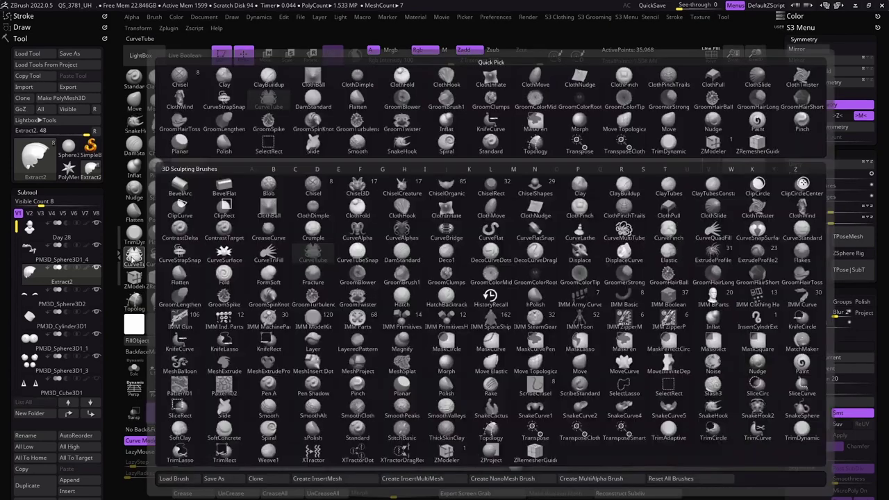
left_click(283, 84)
double_click(191, 186)
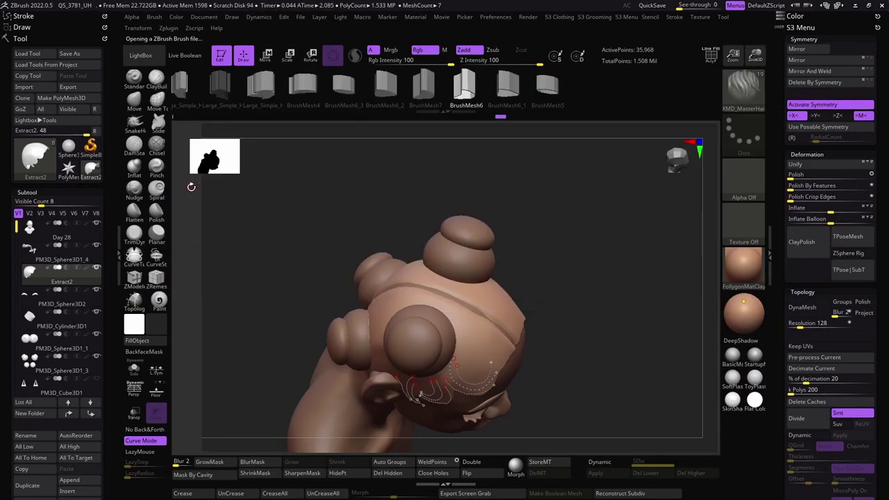
mouse_move(307, 249)
right_mouse_down()
mouse_move(258, 254)
mouse_move(343, 314)
mouse_move(259, 297)
mouse_move(242, 262)
mouse_move(278, 257)
mouse_move(308, 220)
mouse_move(319, 238)
mouse_move(410, 237)
right_mouse_up()
Sculpt strand texture over the back of the head with FreeHand ClayBuildup, then enable Dynamic subdivision
key("b")
key("c")
key("b")
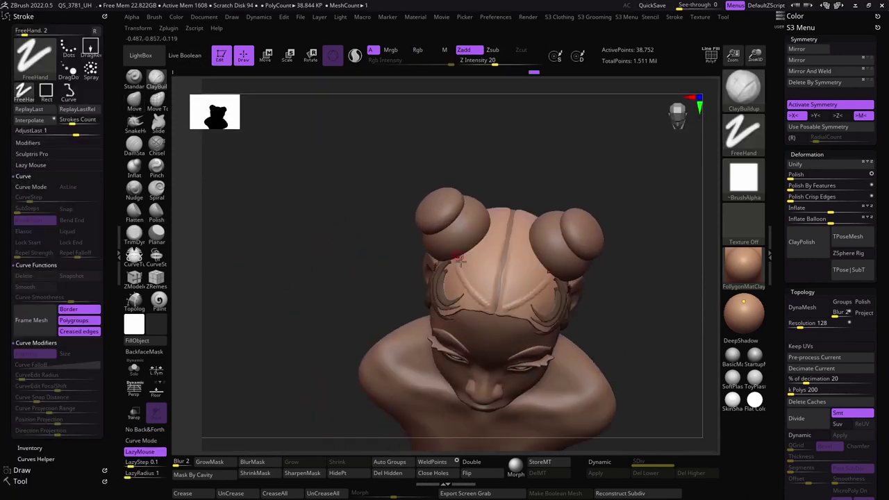
mouse_move(497, 257)
right_mouse_down()
mouse_move(354, 266)
mouse_move(488, 184)
mouse_move(484, 163)
right_mouse_up()
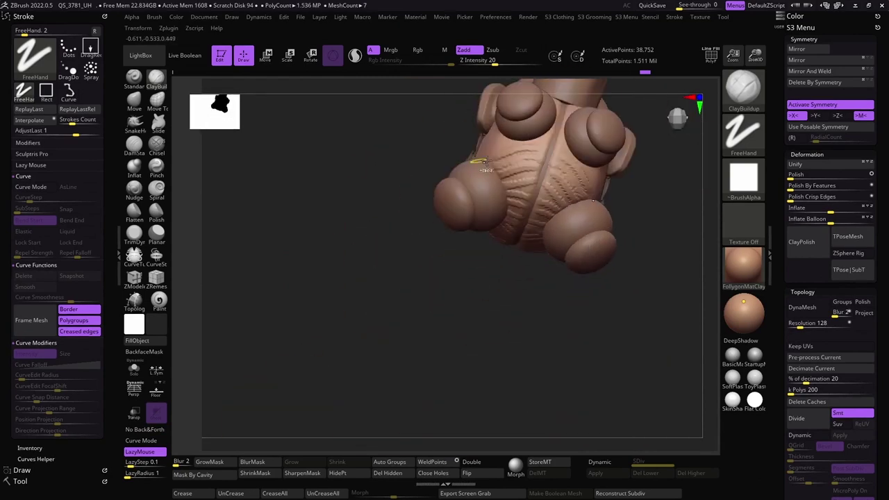
mouse_move(543, 100)
right_mouse_down()
mouse_move(486, 104)
mouse_move(389, 201)
mouse_move(292, 242)
mouse_move(541, 237)
right_mouse_up()
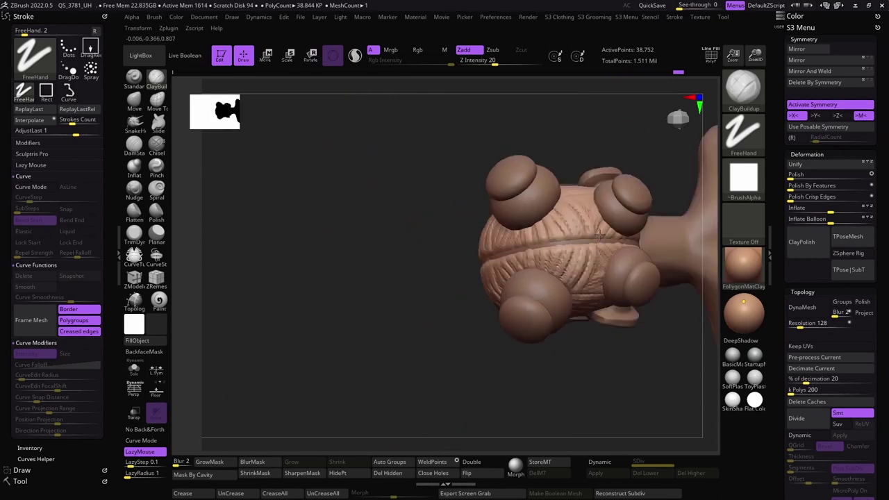
mouse_move(599, 237)
right_mouse_down()
mouse_move(431, 222)
mouse_move(312, 228)
mouse_move(481, 245)
mouse_move(363, 228)
mouse_move(323, 284)
mouse_move(387, 121)
mouse_move(393, 304)
right_mouse_up()
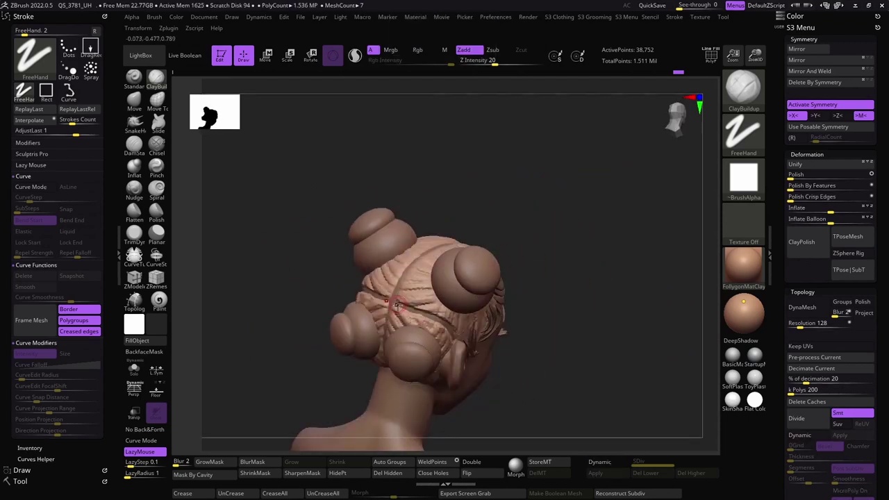
mouse_move(434, 346)
right_mouse_down()
mouse_move(338, 240)
mouse_move(248, 218)
mouse_move(473, 281)
mouse_move(454, 269)
mouse_move(405, 281)
right_mouse_up()
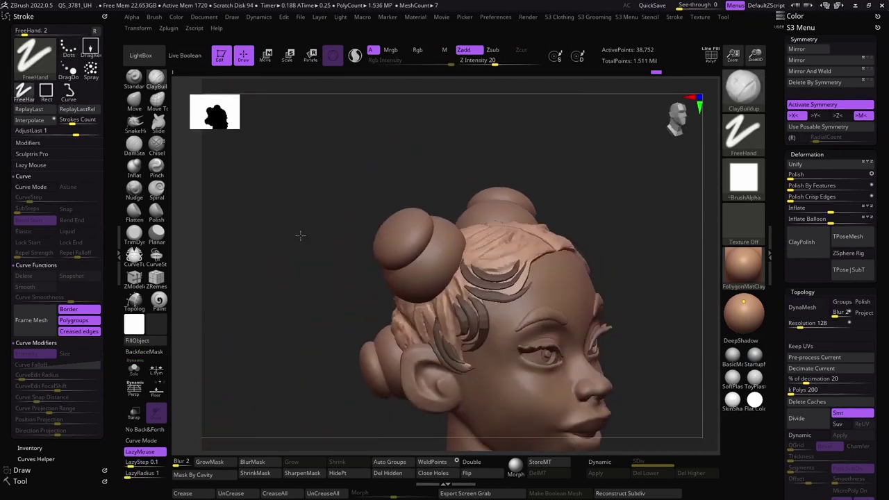
mouse_move(300, 236)
left_mouse_down()
mouse_move(337, 268)
mouse_move(310, 264)
mouse_move(324, 258)
mouse_move(294, 225)
mouse_move(444, 324)
mouse_move(297, 218)
mouse_move(334, 262)
mouse_move(584, 258)
mouse_move(357, 324)
mouse_move(354, 307)
mouse_move(382, 289)
mouse_move(365, 293)
left_mouse_up()
key("d")
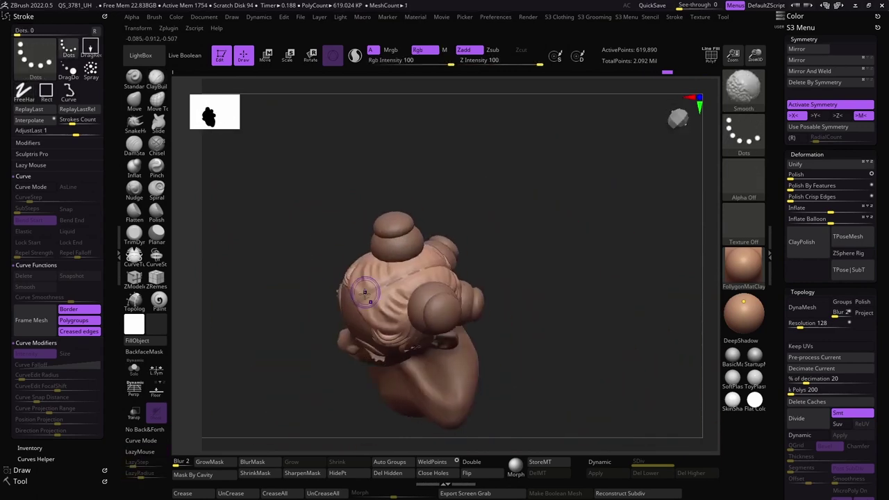
Orbit around the head to inspect the hairline curls and buns, saving the sculpt in progress
mouse_move(331, 241)
left_mouse_down()
mouse_move(412, 293)
mouse_move(452, 331)
left_mouse_up()
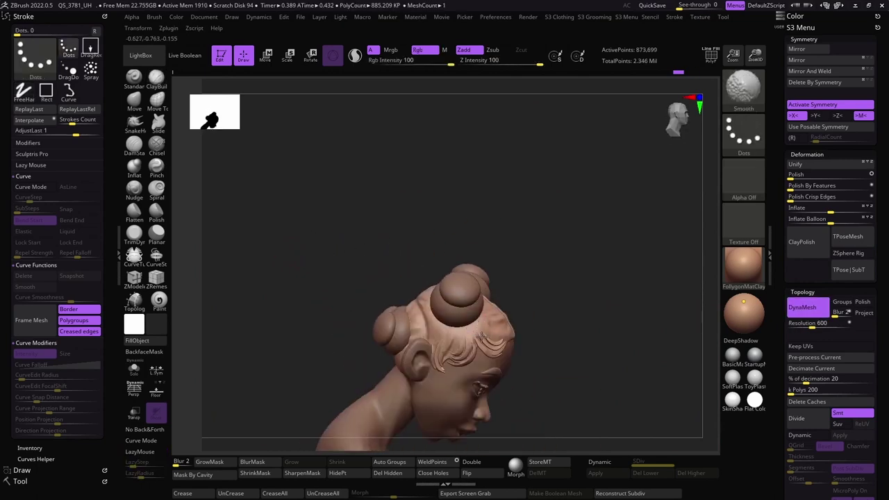
left_click_drag(258, 202, 459, 342)
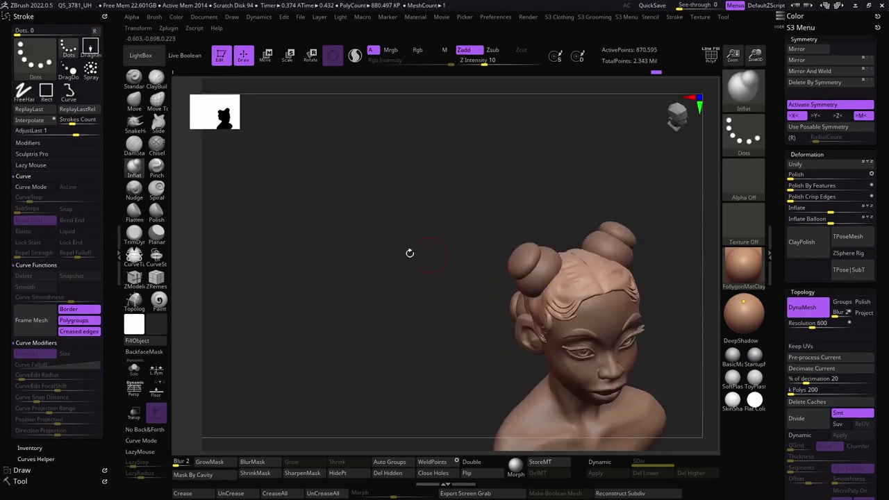
left_click_drag(336, 258, 276, 301)
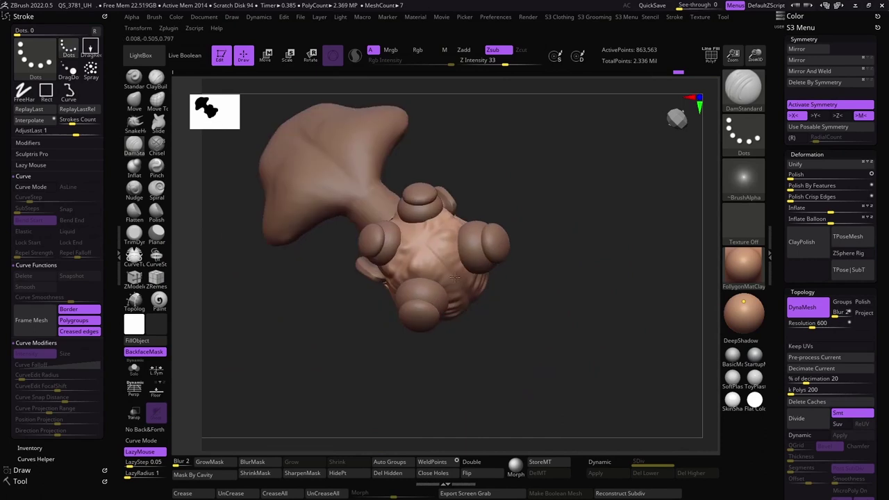
right_click_drag(455, 276, 403, 262)
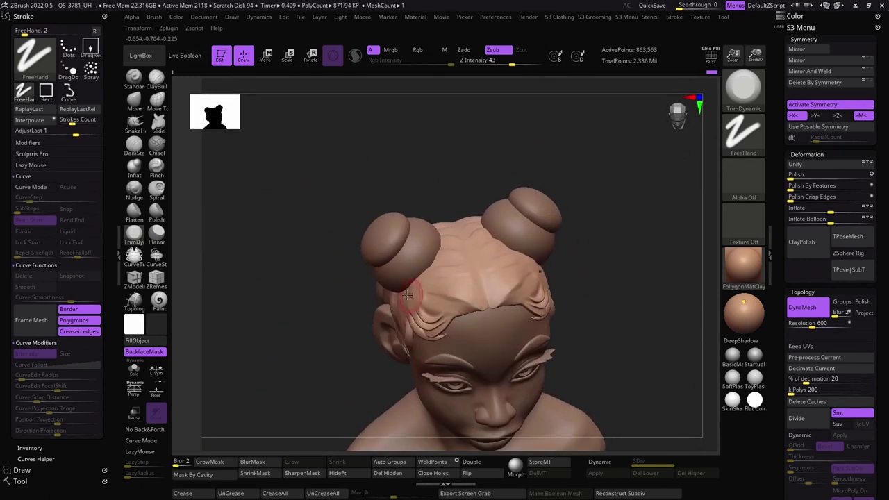
mouse_move(408, 295)
left_mouse_down()
mouse_move(343, 268)
mouse_move(462, 224)
left_mouse_up()
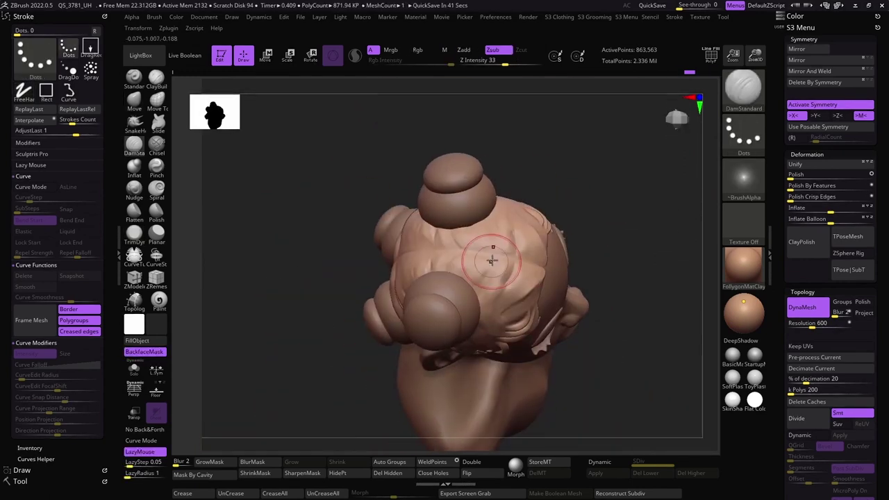
mouse_move(508, 269)
right_mouse_down()
mouse_move(422, 238)
mouse_move(410, 242)
mouse_move(340, 342)
mouse_move(347, 299)
mouse_move(338, 243)
mouse_move(474, 314)
mouse_move(371, 291)
mouse_move(278, 256)
mouse_move(302, 261)
right_mouse_up()
mouse_move(263, 221)
right_mouse_down()
mouse_move(317, 349)
mouse_move(161, 132)
right_mouse_up()
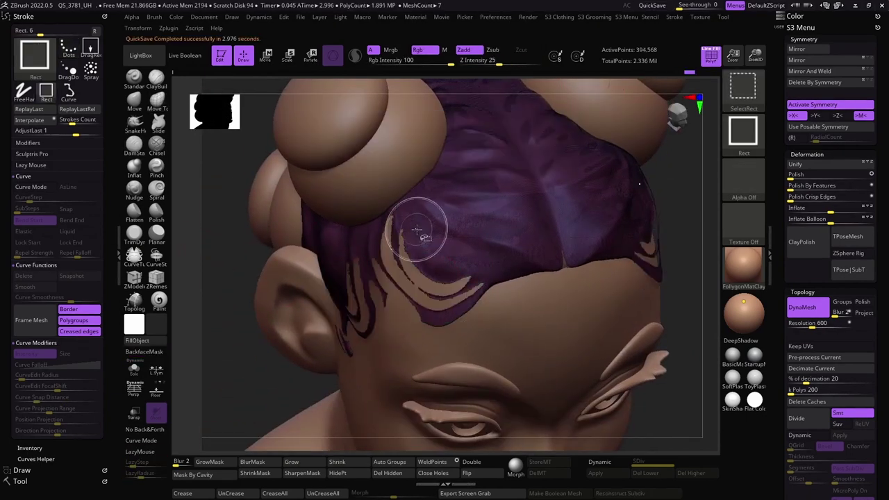
key("f")
mouse_move(312, 275)
right_mouse_down()
mouse_move(288, 222)
mouse_move(422, 292)
right_mouse_up()
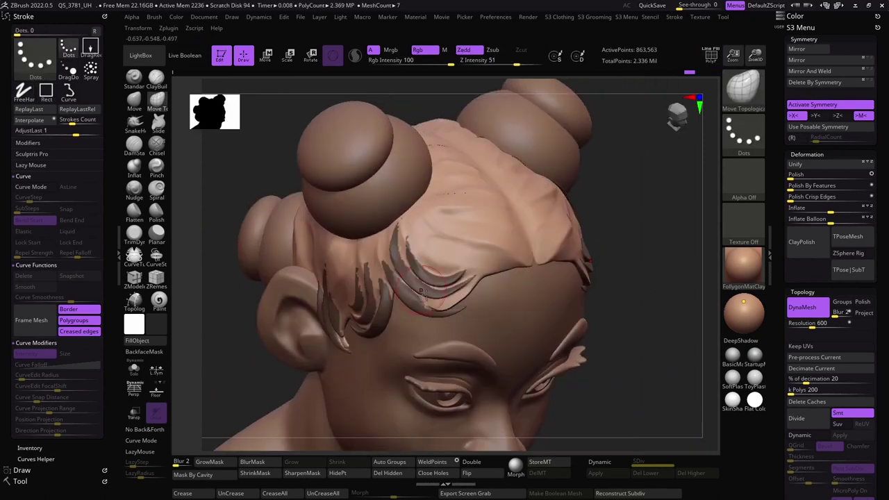
mouse_move(244, 377)
right_mouse_down("ctrl")
mouse_move(252, 322)
mouse_move(282, 295)
mouse_move(257, 248)
mouse_move(361, 337)
mouse_move(331, 213)
mouse_move(284, 285)
right_mouse_up("ctrl")
Make the square earrings visible again and select the Day 28 body mesh
key("f")
left_click(20, 481)
mouse_move(29, 205)
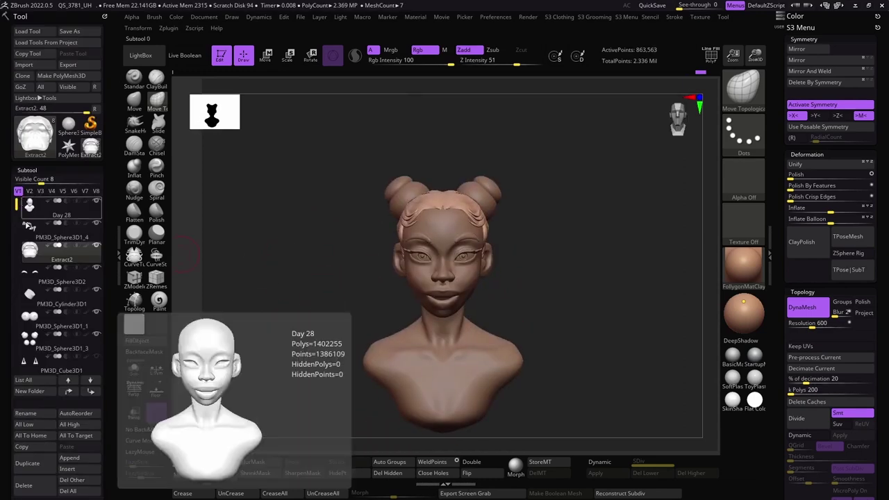
left_click(97, 356)
left_click(394, 361, "alt")
Switch to the MaskLasso brush and mask the chest of the bust
key("b")
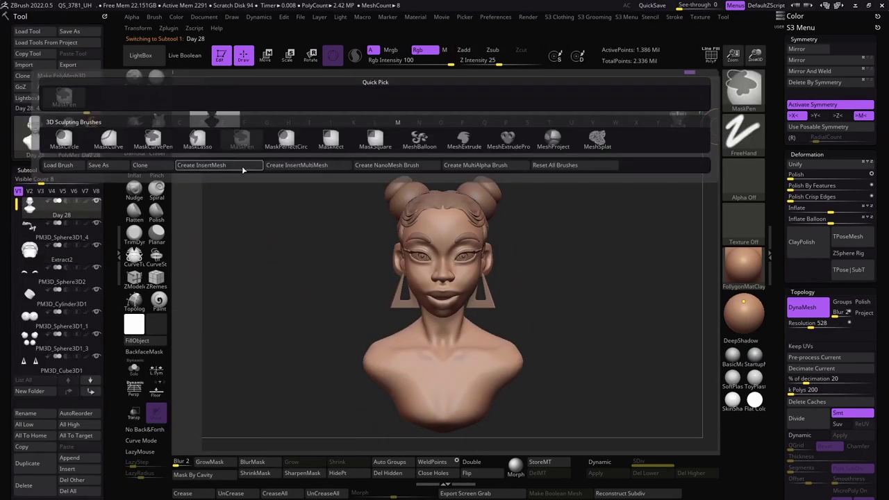
key("m")
key("l")
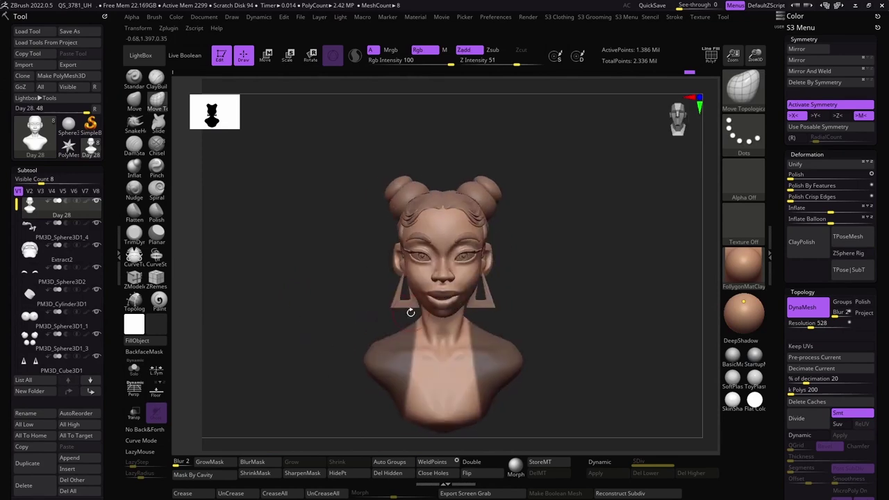
mouse_move(345, 359)
left_mouse_down()
mouse_move(317, 327)
mouse_move(321, 306)
mouse_move(540, 380)
left_mouse_up()
Extract the masked chest into a new top shell, accept it, and turn Solo off
scroll(801, 383, "down", 5)
left_click(797, 400)
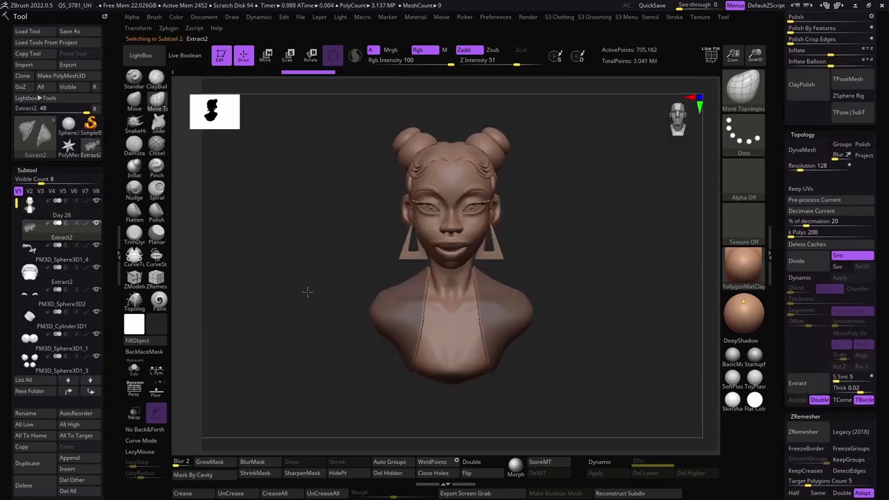
left_click(796, 385)
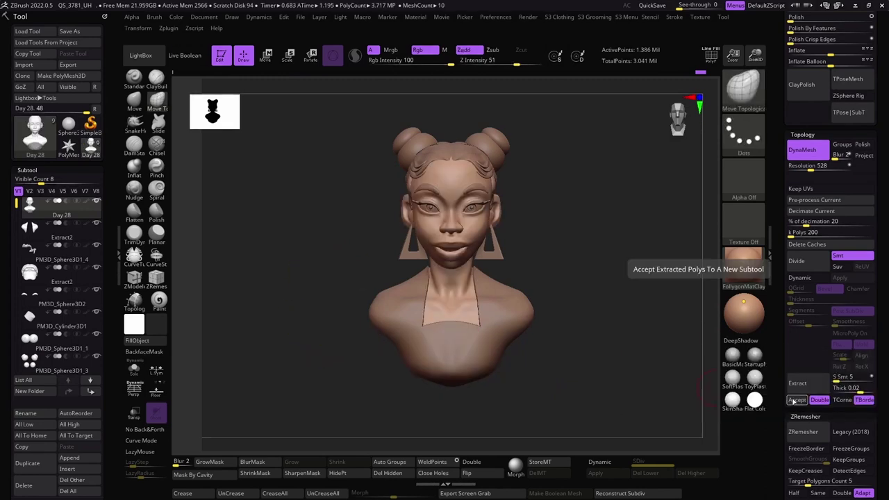
left_click(794, 401)
left_click_drag(327, 278, 289, 276)
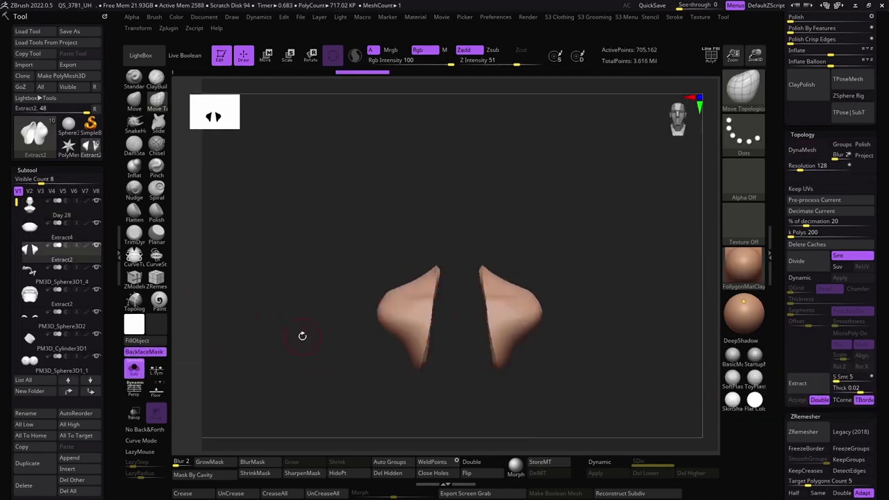
key("space")
left_click(200, 322)
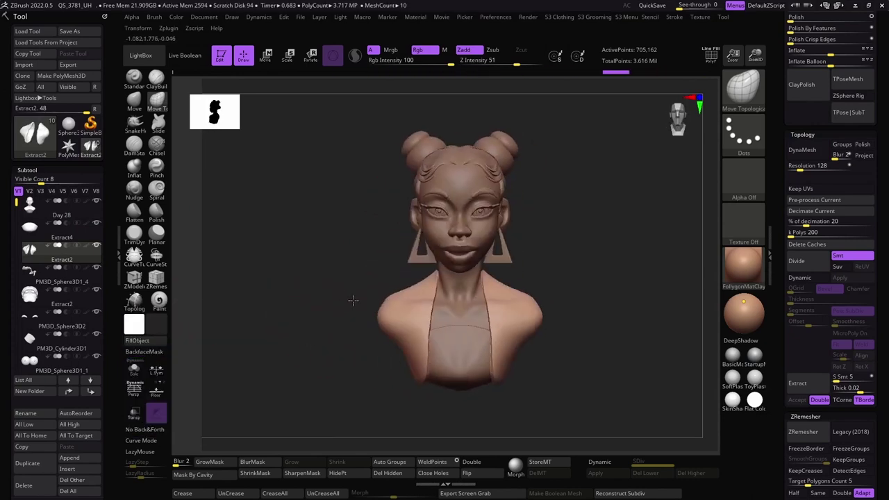
mouse_move(448, 300)
left_mouse_down()
mouse_move(339, 343)
mouse_move(318, 289)
left_mouse_up()
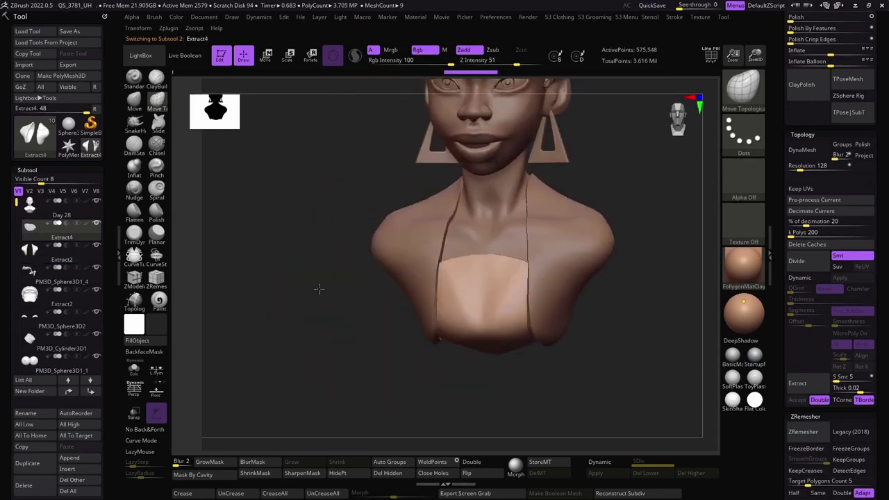
Draw a curve strap strip across the chest
key("space")
left_click(327, 312)
left_click_drag(420, 274, 495, 314)
mouse_move(326, 285)
left_mouse_down()
mouse_move(278, 264)
mouse_move(321, 281)
left_mouse_up()
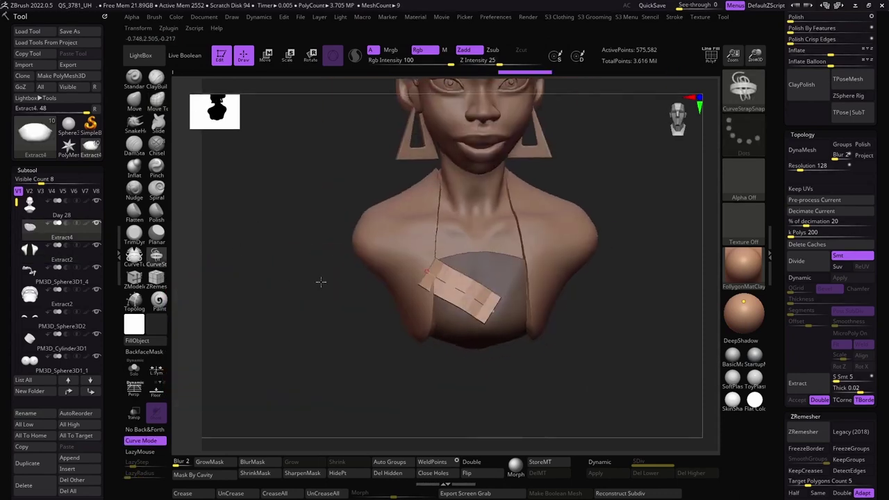
Add a cube chest plate and turn it diagonally across the chest
left_click(69, 458)
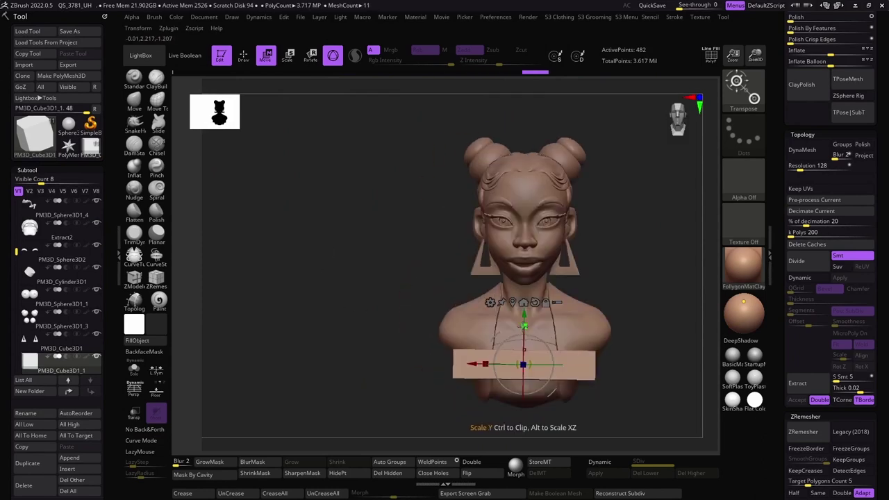
left_click_drag(389, 353, 345, 315, "alt")
mouse_move(459, 316)
left_mouse_down()
mouse_move(424, 347)
mouse_move(464, 303)
mouse_move(373, 301)
mouse_move(486, 281)
mouse_move(563, 330)
left_mouse_up()
Bend the plate with a Bend Arc deformer to follow the chest, and duplicate it rotated -57°
left_click(485, 241)
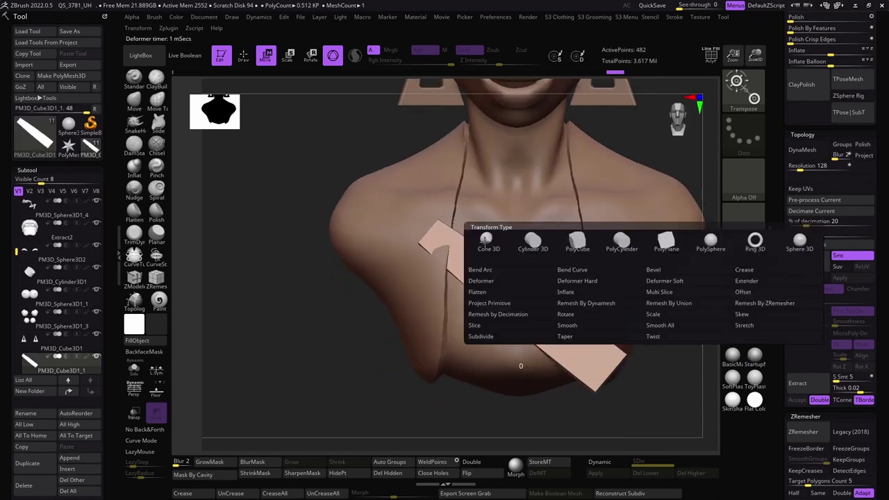
left_click_drag(357, 269, 456, 208)
left_click(462, 243)
left_click(479, 280)
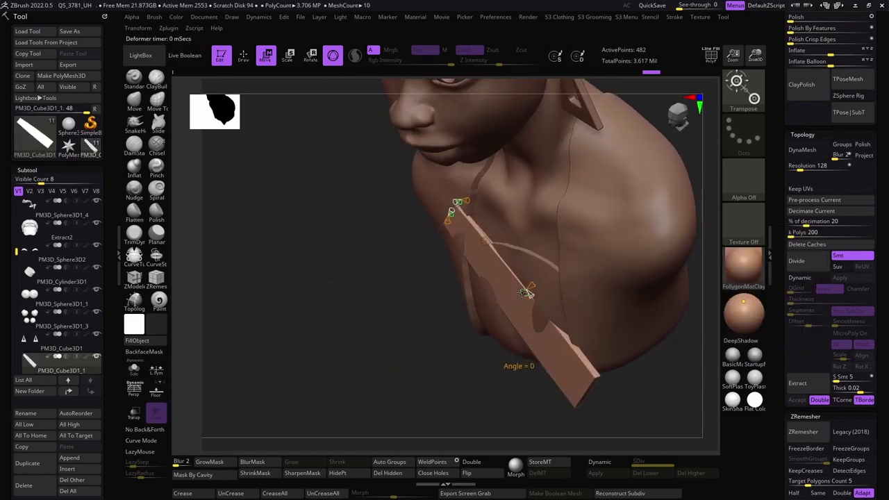
left_click_drag(373, 292, 357, 310)
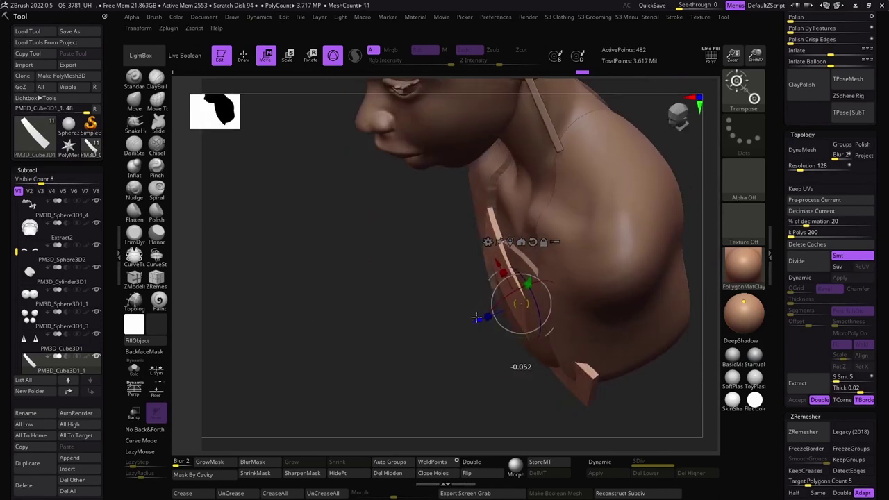
left_click_drag(339, 276, 491, 278, "shift")
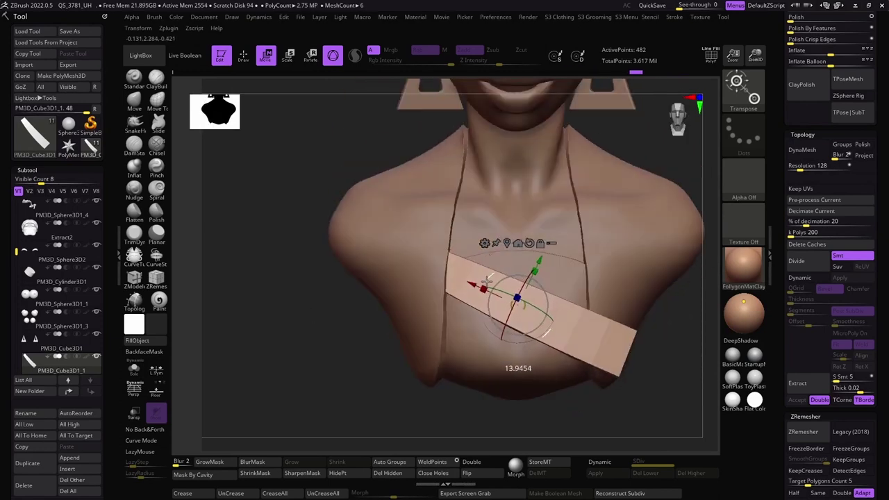
mouse_move(329, 297)
left_mouse_down()
mouse_move(535, 257)
mouse_move(516, 297)
mouse_move(368, 238)
mouse_move(421, 387)
mouse_move(466, 332)
mouse_move(530, 371)
mouse_move(514, 348)
mouse_move(522, 334)
mouse_move(338, 341)
mouse_move(357, 232)
mouse_move(589, 268)
mouse_move(360, 270)
mouse_move(292, 258)
left_mouse_up()
key("q")
Select the Extract2 jacket and preview it with Dynamic subdivision
left_click(357, 232, "alt")
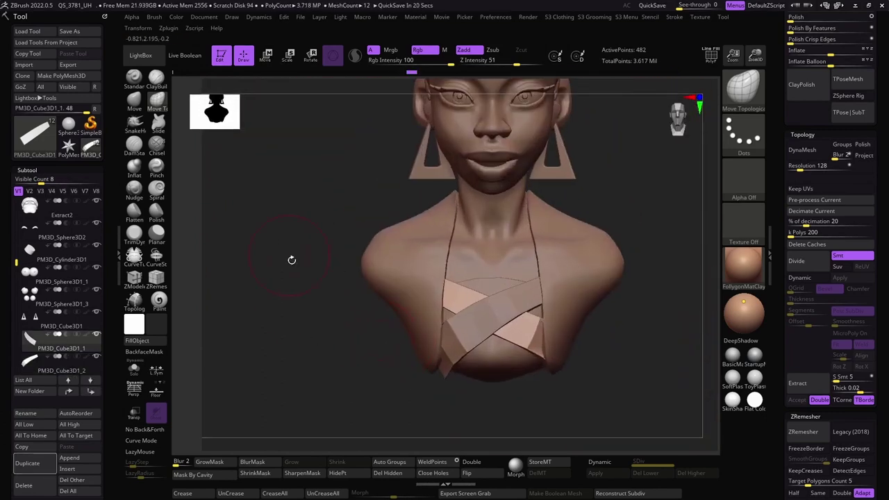
left_click_drag(328, 330, 315, 306, "alt")
mouse_move(384, 331)
left_mouse_down()
mouse_move(298, 312)
mouse_move(318, 330)
mouse_move(451, 327)
left_mouse_up()
key("d")
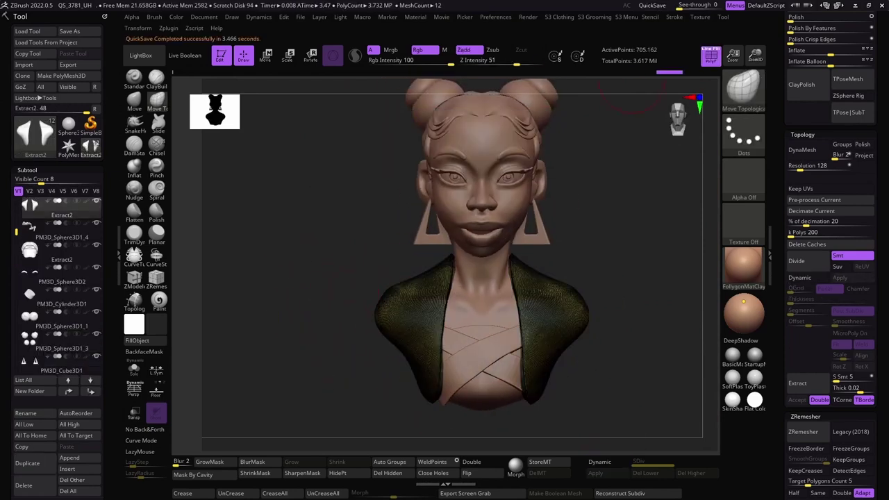
ZRemesh the Extract4 strapped top, then select the Day 28 body
left_click_drag(629, 84, 688, 257, "alt")
scroll(783, 241, "down", 5)
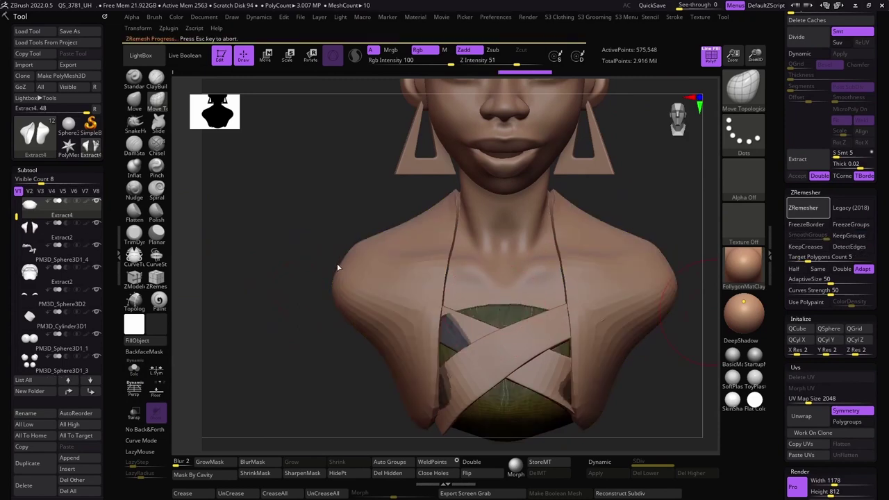
left_click(354, 268, "alt")
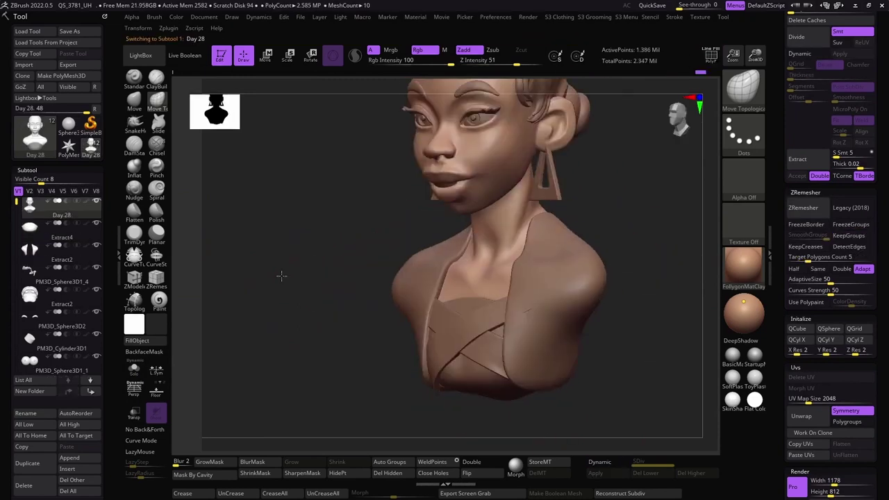
left_click_drag(457, 318, 462, 333)
mouse_move(305, 278)
left_mouse_down()
mouse_move(296, 260)
mouse_move(327, 274)
left_mouse_up()
Isolate the Day 28 head and draw ZRemesherGuide curves around the eyes, mouth and jaw
left_click(405, 263, "alt")
mouse_move(405, 262)
left_mouse_down()
mouse_move(292, 232)
mouse_move(429, 203)
mouse_move(420, 255)
left_mouse_up()
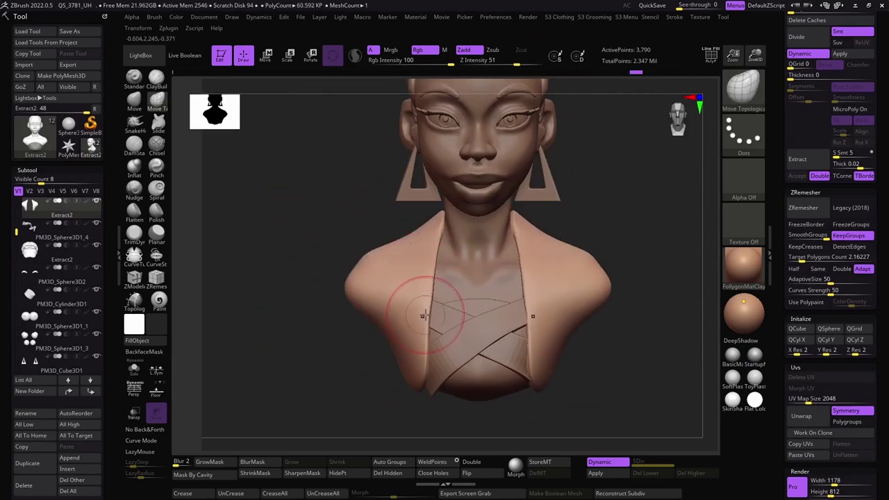
mouse_move(422, 377)
left_mouse_down()
mouse_move(347, 238)
mouse_move(268, 327)
mouse_move(367, 413)
left_mouse_up()
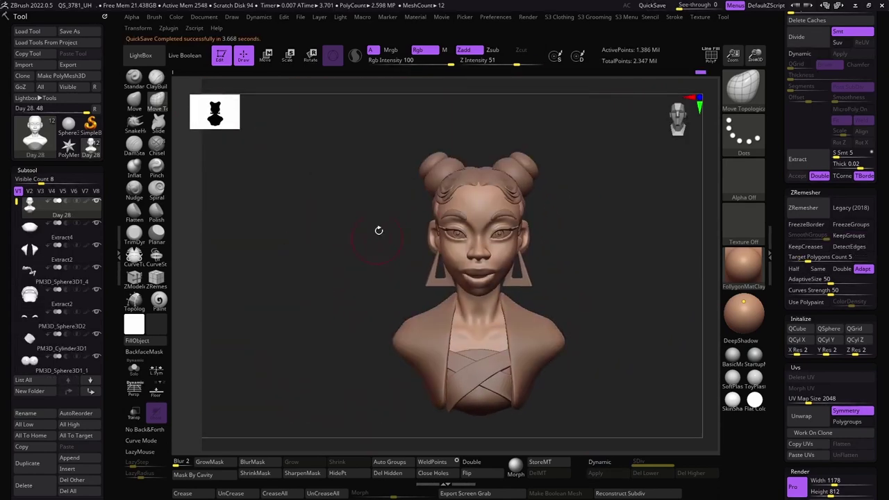
mouse_move(313, 222)
left_mouse_down()
mouse_move(292, 223)
mouse_move(313, 212)
mouse_move(269, 233)
left_mouse_up()
mouse_move(383, 283)
left_mouse_down()
mouse_move(287, 264)
mouse_move(396, 270)
mouse_move(322, 241)
mouse_move(394, 263)
left_mouse_up()
Make the guided ZRemeshed Day 29 copy and ProjectAll the Day 28 detail onto it
mouse_move(299, 283)
left_mouse_down()
mouse_move(498, 278)
mouse_move(298, 277)
mouse_move(446, 237)
left_mouse_up()
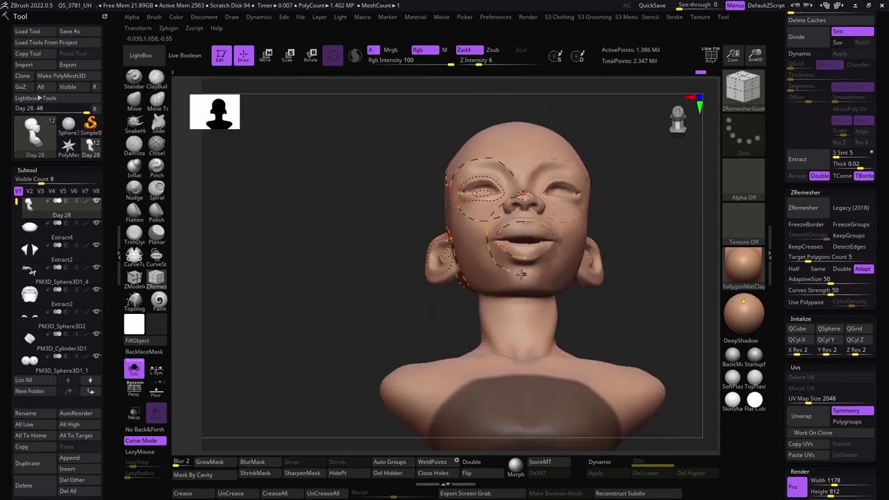
left_click_drag(357, 278, 334, 270)
left_click(35, 227)
left_click(40, 216)
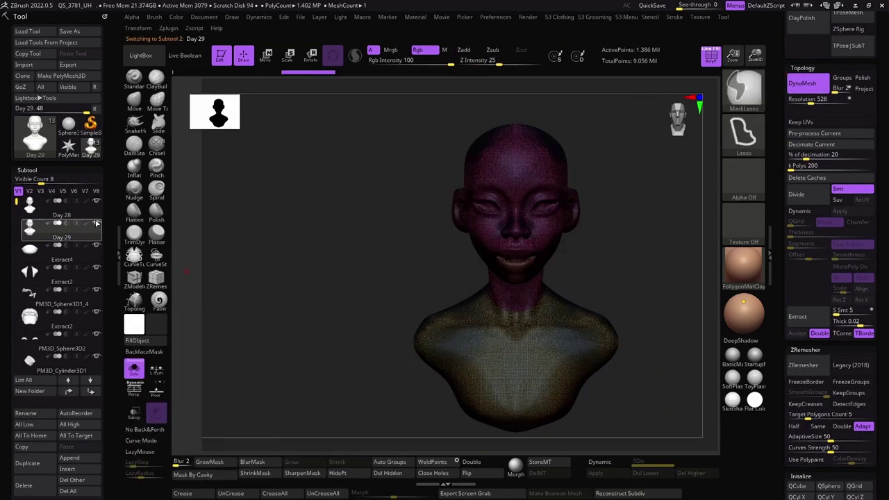
left_click(38, 213)
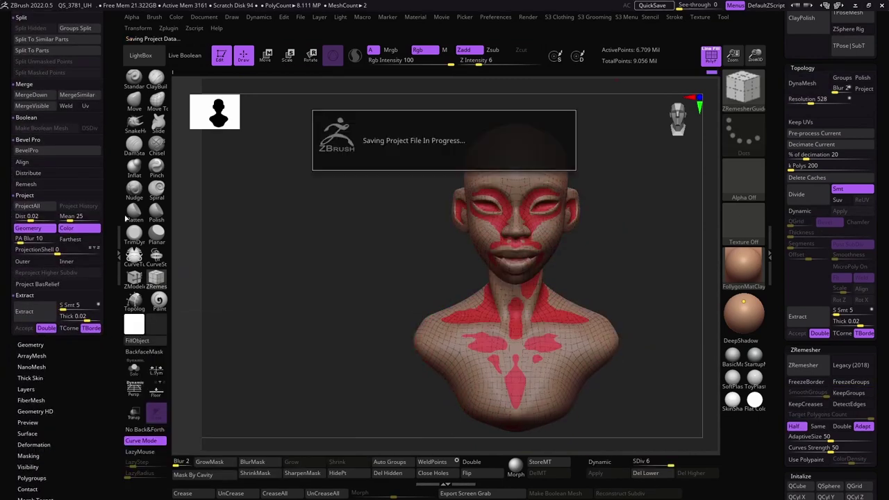
left_click(26, 206)
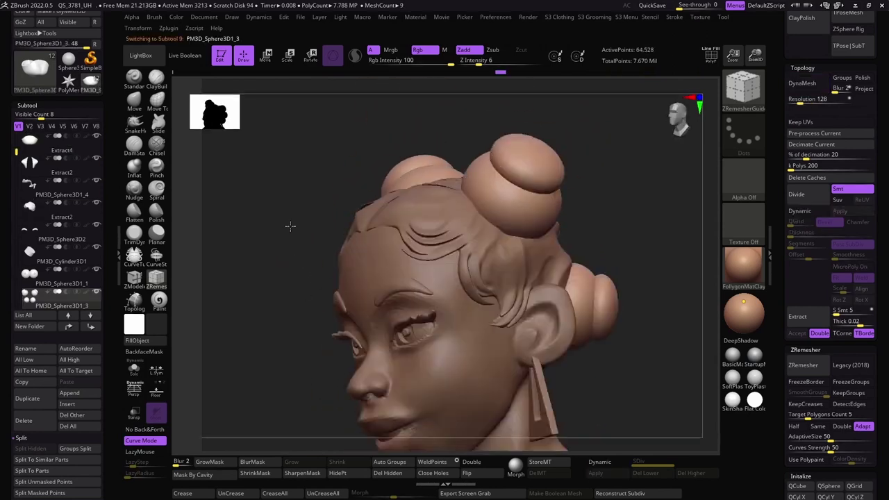
ZRemesh the bun subtool and draw CurveTube spiral coils around each bun
left_click_drag(321, 328, 417, 292)
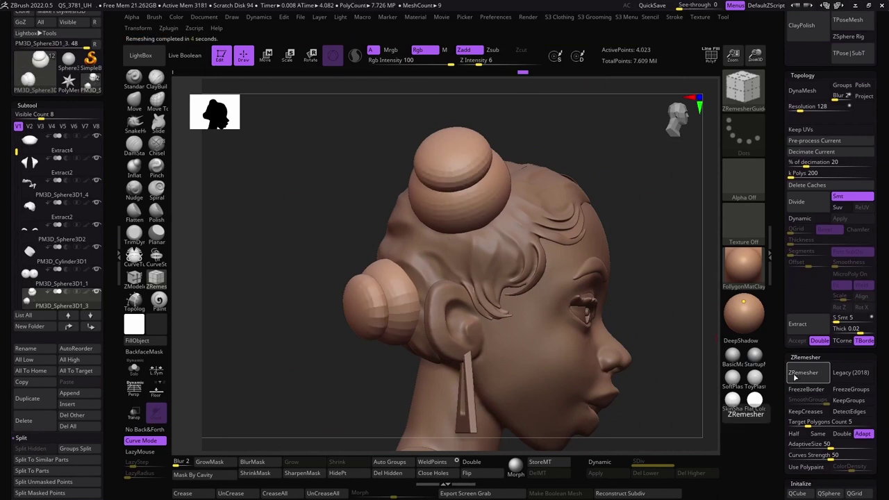
left_click(792, 445)
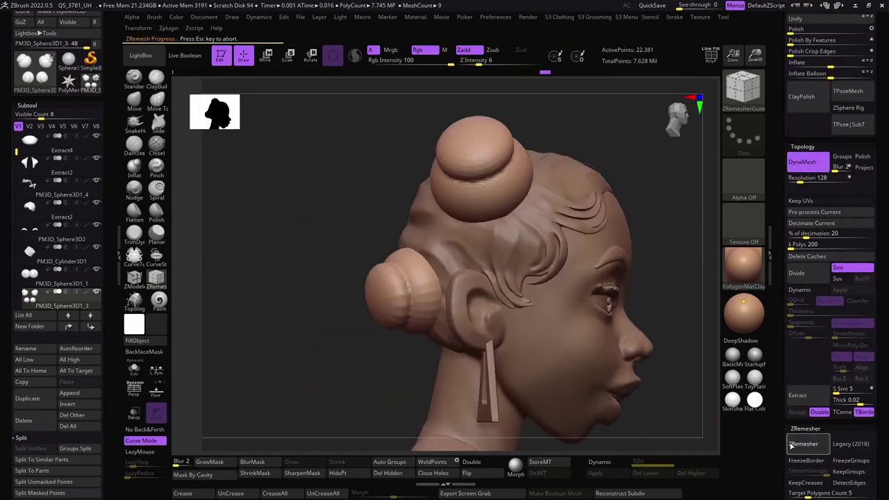
mouse_move(450, 237)
left_mouse_down()
mouse_move(377, 255)
mouse_move(496, 353)
left_mouse_up()
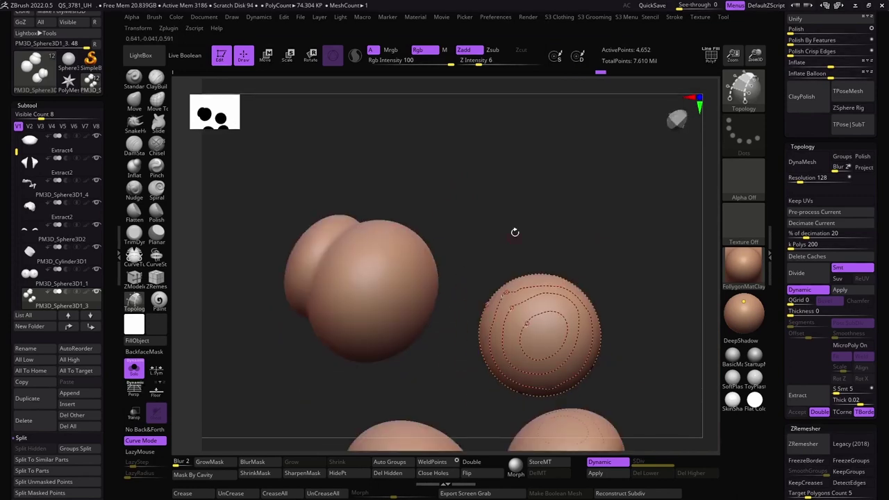
mouse_move(515, 232)
left_mouse_down()
mouse_move(501, 297)
mouse_move(409, 238)
mouse_move(501, 290)
mouse_move(467, 287)
mouse_move(482, 276)
mouse_move(351, 193)
mouse_move(396, 248)
mouse_move(284, 155)
mouse_move(307, 213)
mouse_move(361, 183)
left_mouse_up()
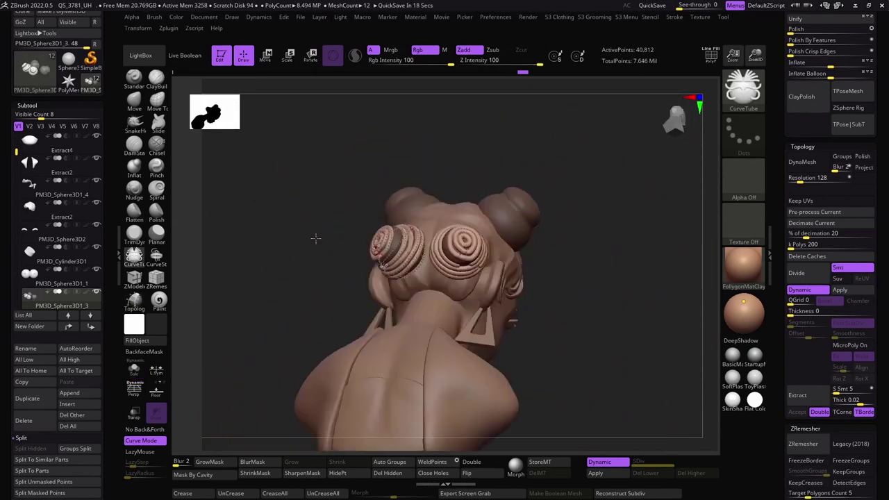
mouse_move(316, 240)
left_mouse_down()
mouse_move(318, 248)
mouse_move(262, 240)
mouse_move(324, 246)
mouse_move(276, 228)
mouse_move(357, 267)
left_mouse_up()
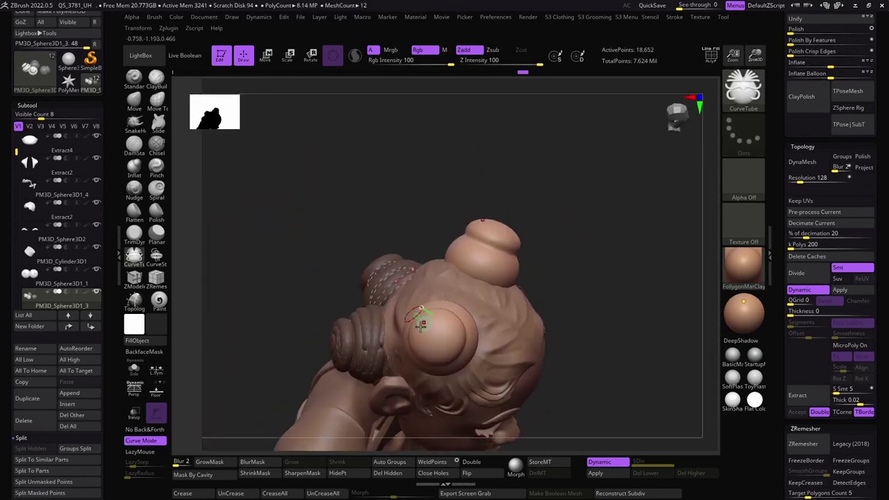
mouse_move(416, 325)
left_mouse_down()
mouse_move(350, 254)
mouse_move(354, 264)
mouse_move(357, 212)
mouse_move(446, 290)
left_mouse_up()
mouse_move(394, 284)
left_mouse_down()
mouse_move(318, 258)
mouse_move(390, 305)
mouse_move(238, 294)
mouse_move(251, 233)
left_mouse_up()
left_click_drag(355, 326, 325, 285)
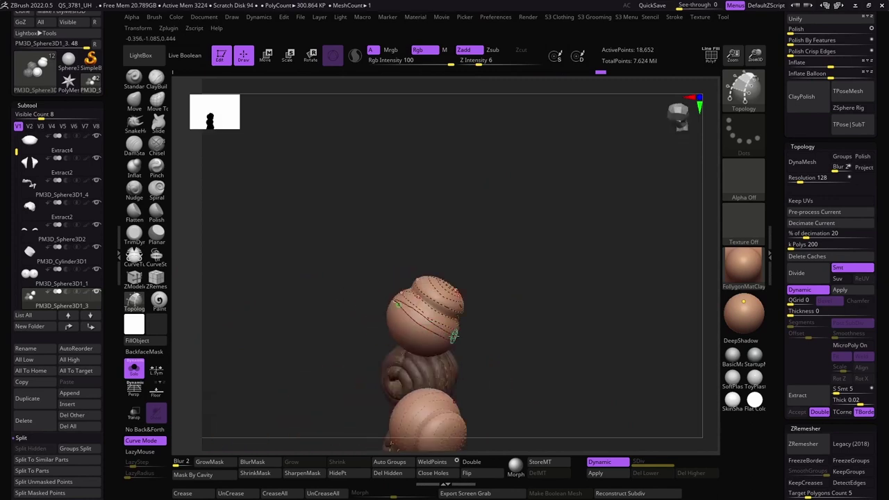
mouse_move(455, 323)
left_mouse_down()
mouse_move(378, 255)
mouse_move(134, 280)
left_mouse_up()
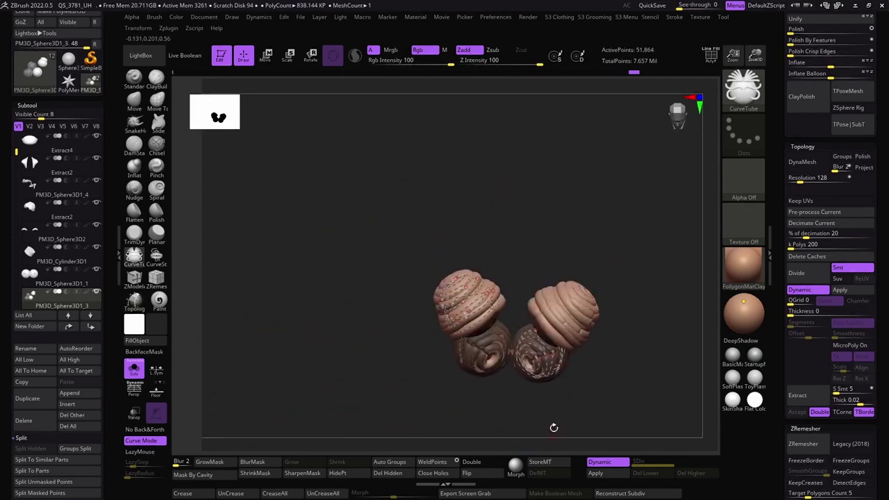
Unsolo the model and DynaMesh the coiled buns at resolution 272
left_click(134, 368)
mouse_move(229, 271)
left_mouse_down()
mouse_move(339, 274)
mouse_move(312, 268)
left_mouse_up()
left_click(802, 171)
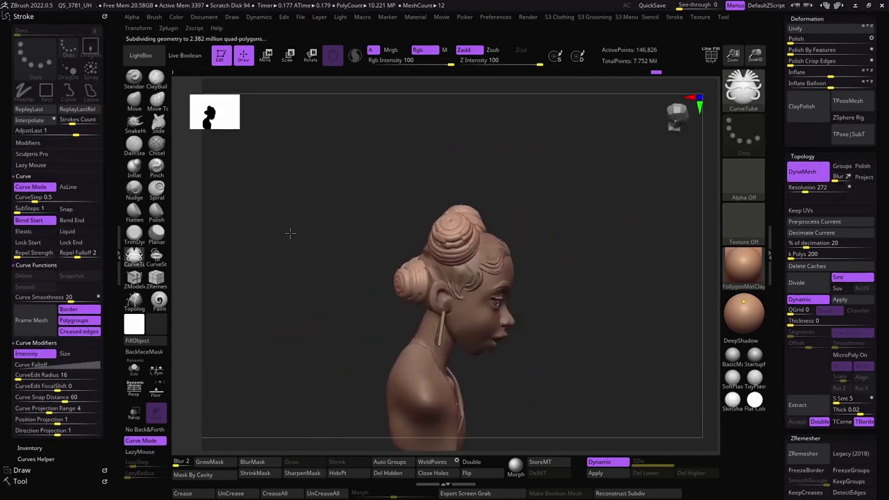
ZRemesh the fused buns, then apply the jacket's Dynamic subdiv as four levels
left_click_drag(291, 233, 361, 240)
left_click(792, 422)
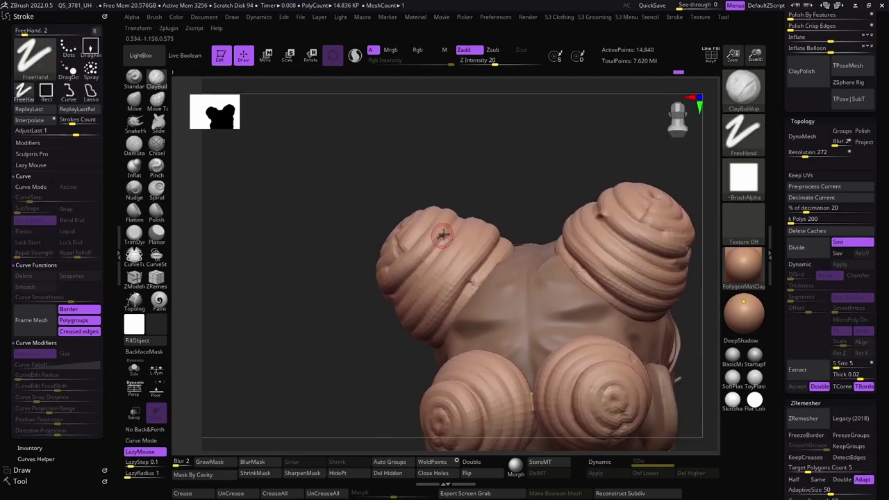
mouse_move(444, 236)
left_mouse_down()
mouse_move(377, 301)
mouse_move(393, 252)
mouse_move(535, 221)
mouse_move(396, 162)
mouse_move(371, 162)
mouse_move(296, 266)
mouse_move(439, 225)
mouse_move(282, 215)
mouse_move(544, 382)
mouse_move(513, 400)
mouse_move(343, 195)
mouse_move(324, 219)
mouse_move(389, 290)
left_mouse_up()
left_click(592, 462)
left_click(599, 462)
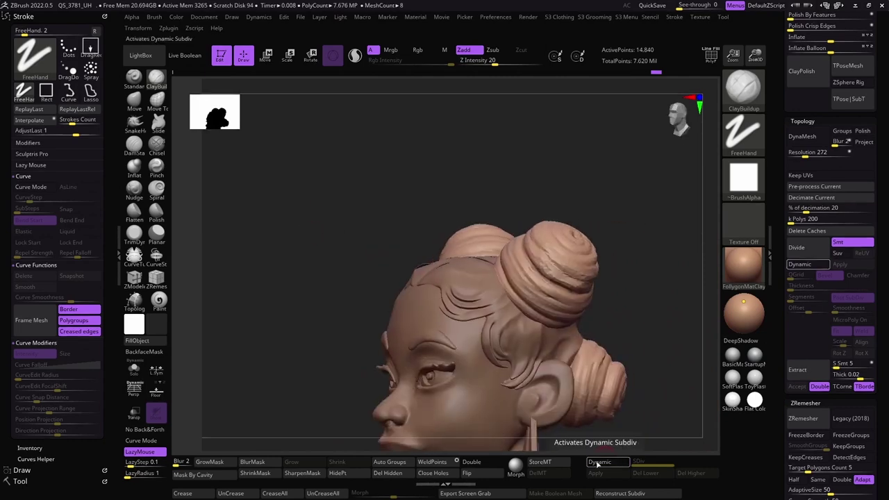
mouse_move(334, 313)
left_mouse_down()
mouse_move(287, 288)
mouse_move(294, 257)
mouse_move(331, 278)
mouse_move(278, 278)
mouse_move(320, 292)
mouse_move(292, 264)
mouse_move(405, 304)
mouse_move(363, 278)
mouse_move(439, 260)
mouse_move(497, 348)
left_mouse_up()
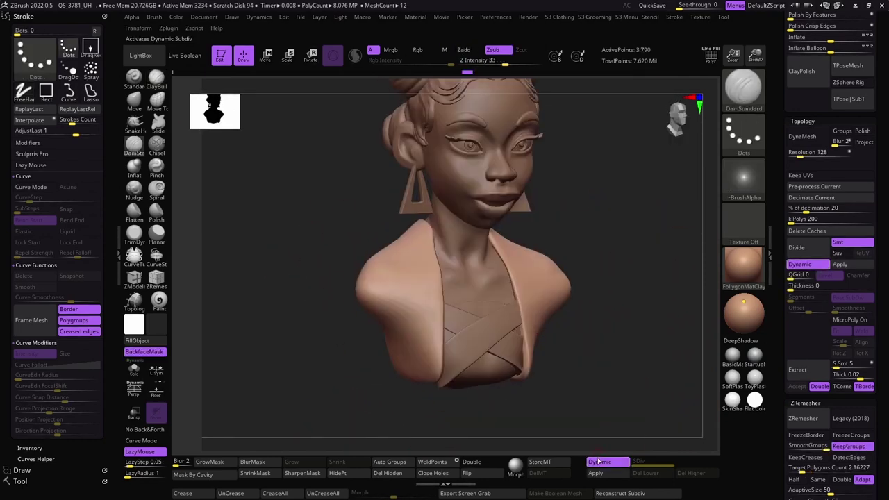
left_click(596, 473)
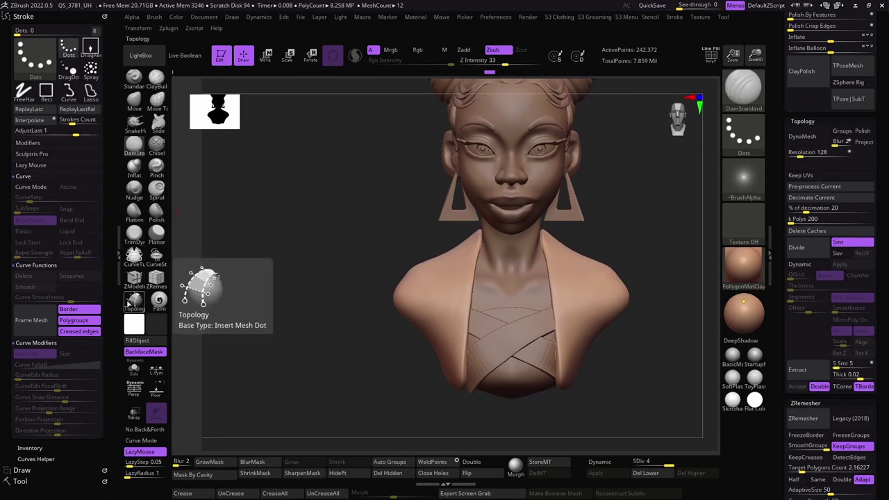
Carve seam lines along the jacket's front edges with a Chisel brush at strength 39
left_click(156, 142)
left_click_drag(327, 297, 341, 296)
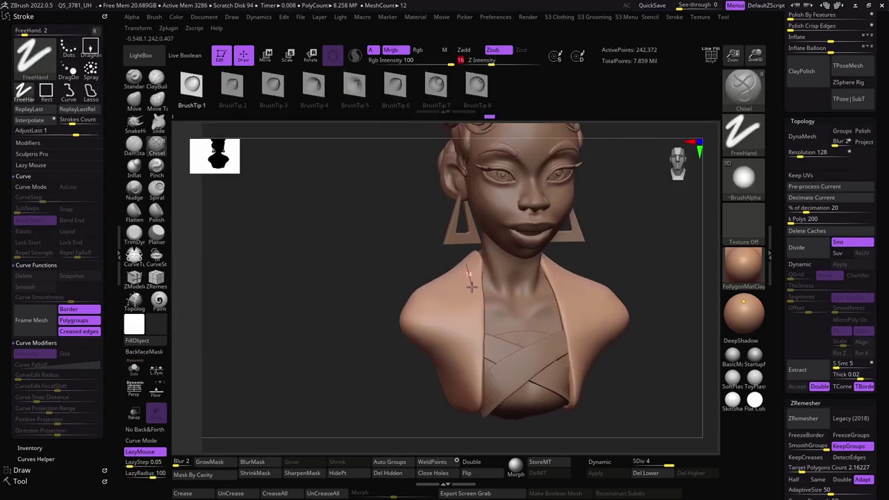
left_click_drag(479, 61, 510, 64)
left_click_drag(447, 390, 458, 269)
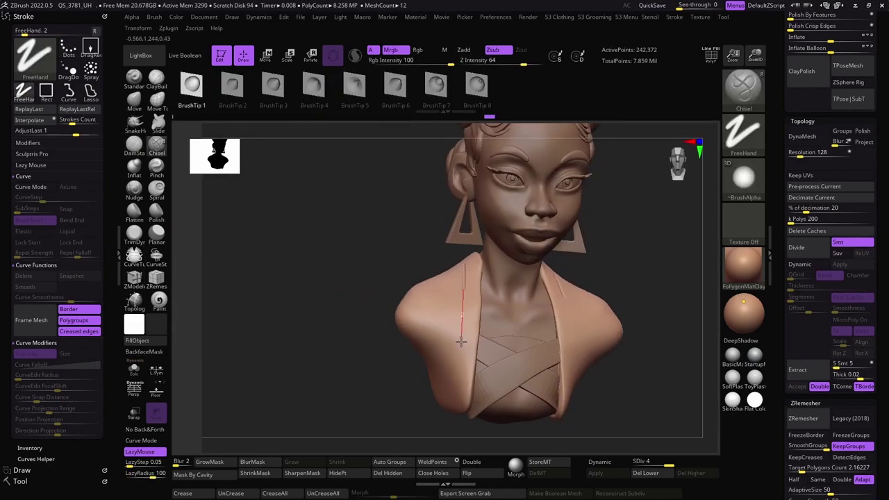
left_click_drag(454, 432, 463, 209)
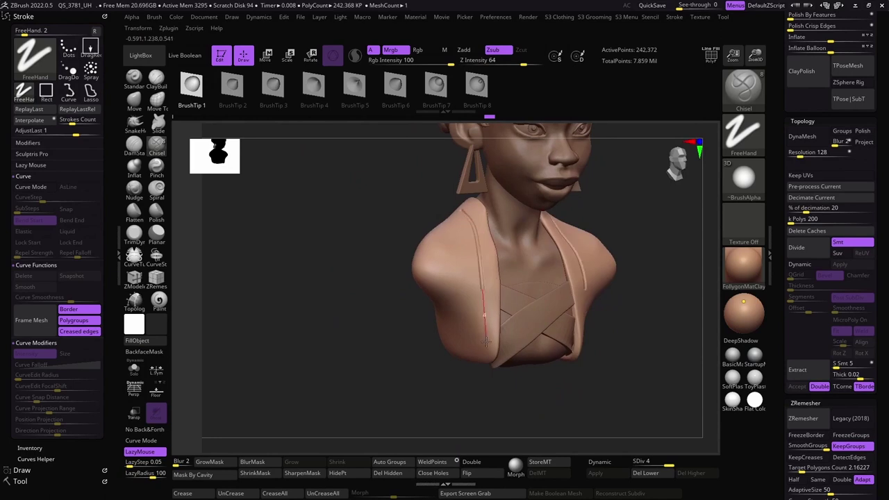
mouse_move(417, 389)
left_mouse_down()
mouse_move(316, 284)
mouse_move(460, 210)
left_mouse_up()
left_click_drag(336, 360, 459, 211)
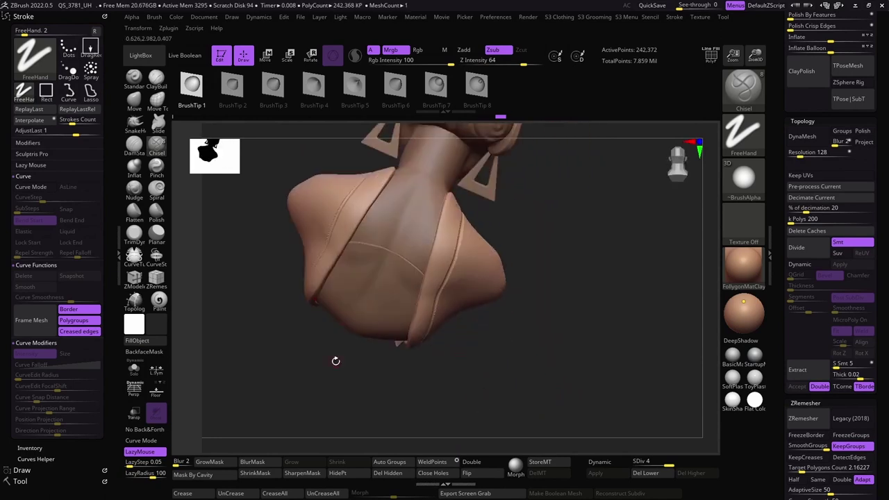
mouse_move(406, 303)
left_mouse_down()
mouse_move(346, 333)
mouse_move(422, 225)
left_mouse_up()
mouse_move(438, 357)
left_mouse_down()
mouse_move(268, 294)
mouse_move(353, 258)
mouse_move(369, 329)
left_mouse_up()
Crease a line along the chest strap with DamStandard and add a subdivision level
right_click(268, 294)
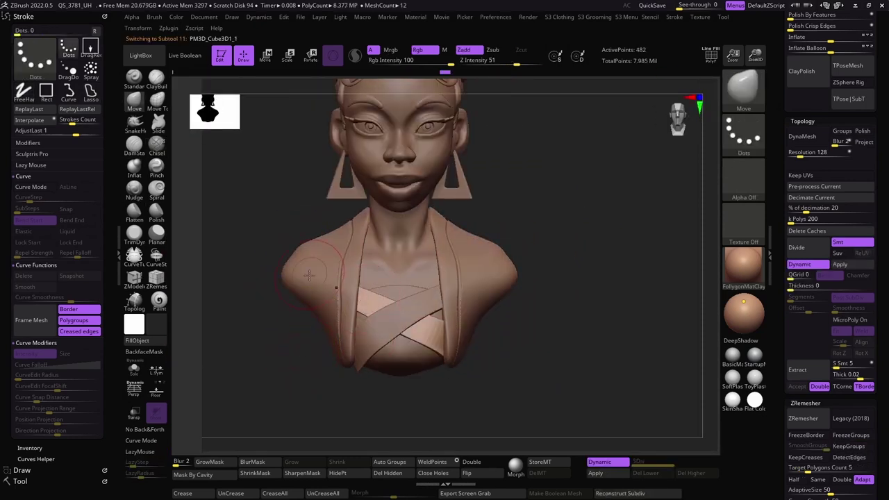
left_click(132, 141)
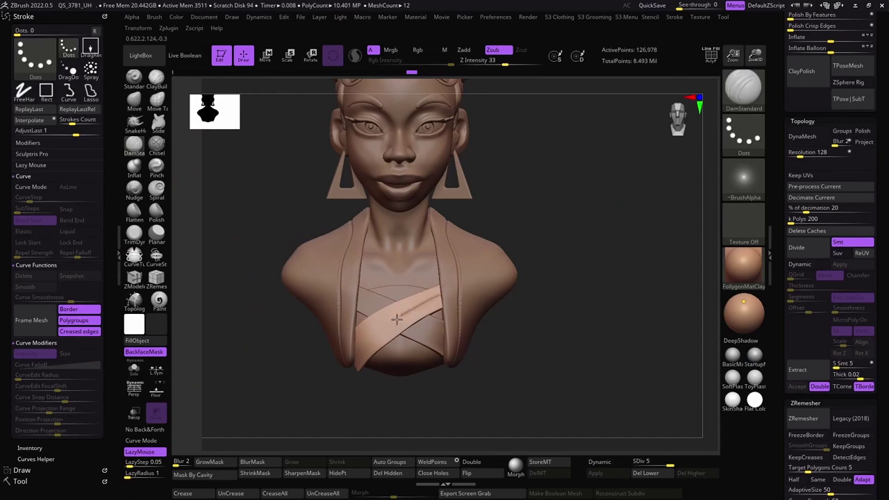
mouse_move(439, 296)
left_mouse_down()
mouse_move(246, 324)
mouse_move(359, 291)
left_mouse_up()
key("ctrl+d")
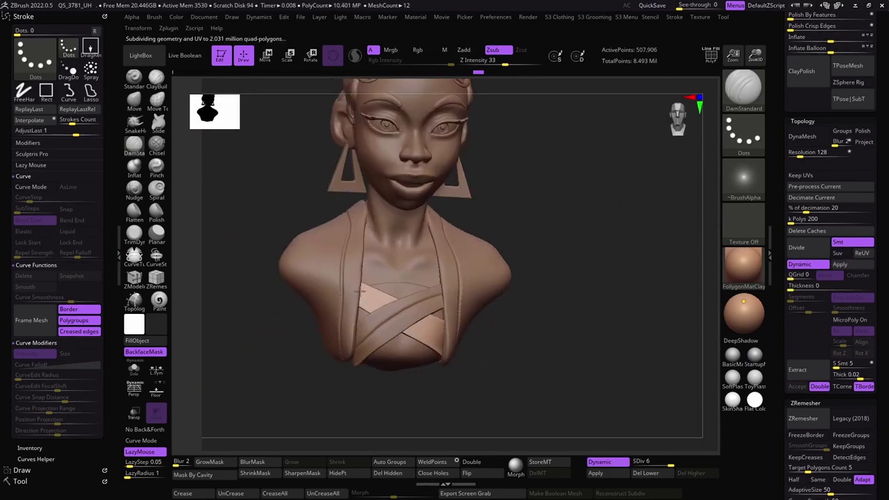
left_click(377, 340, "alt")
Step the eyebrow subtool up to SDiv 6 and orbit to check both brows
key("f")
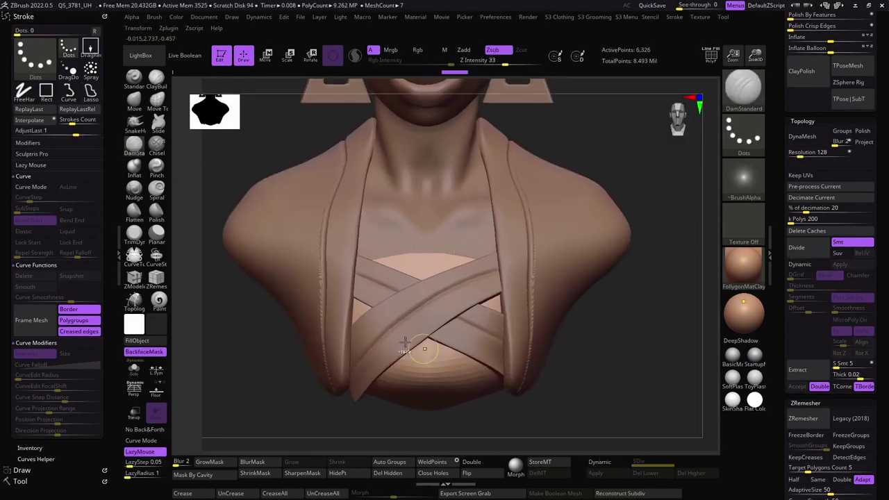
key("f")
left_click_drag(278, 308, 283, 299)
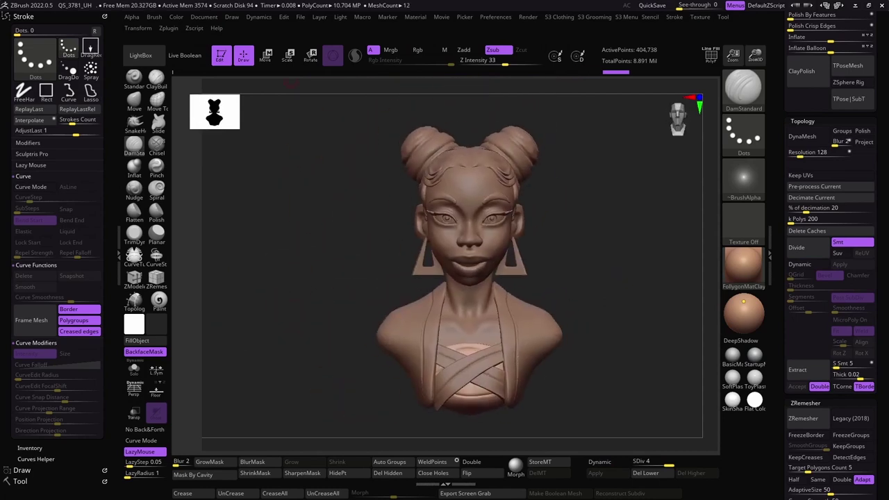
left_click_drag(379, 199, 362, 284, "alt")
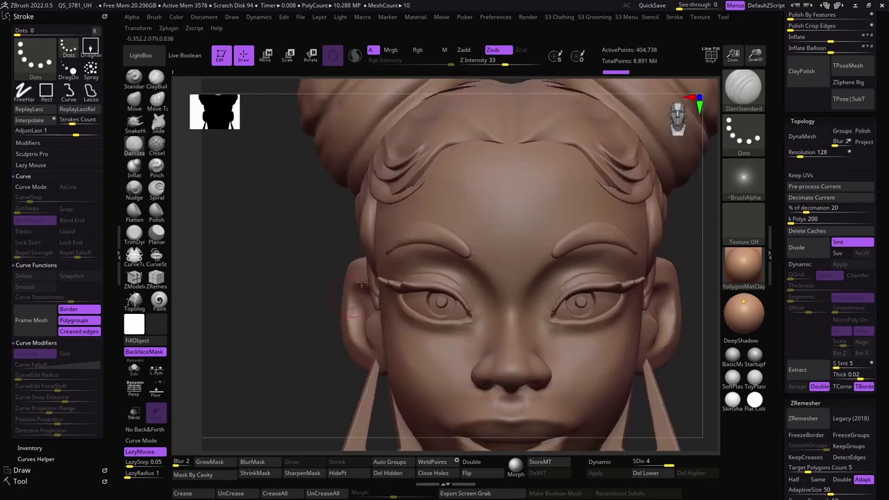
key("d")
left_click_drag(331, 251, 470, 256, "alt")
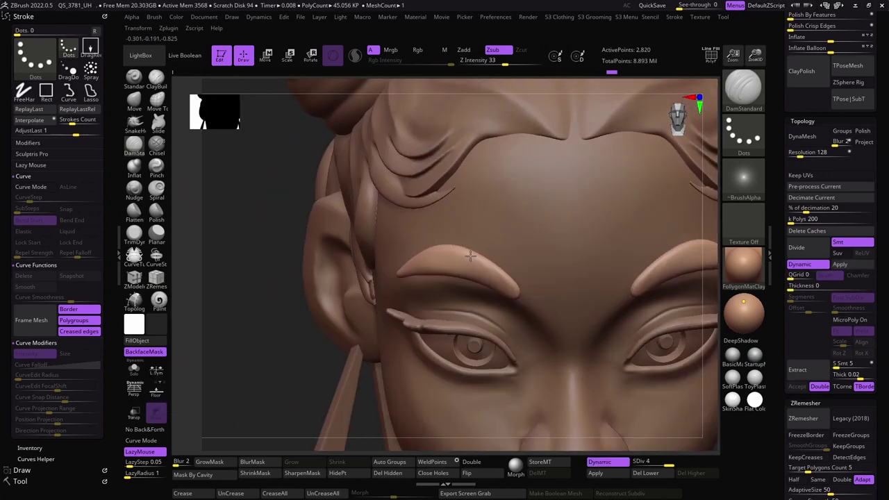
key("d")
key("d")
left_click_drag(309, 281, 506, 289)
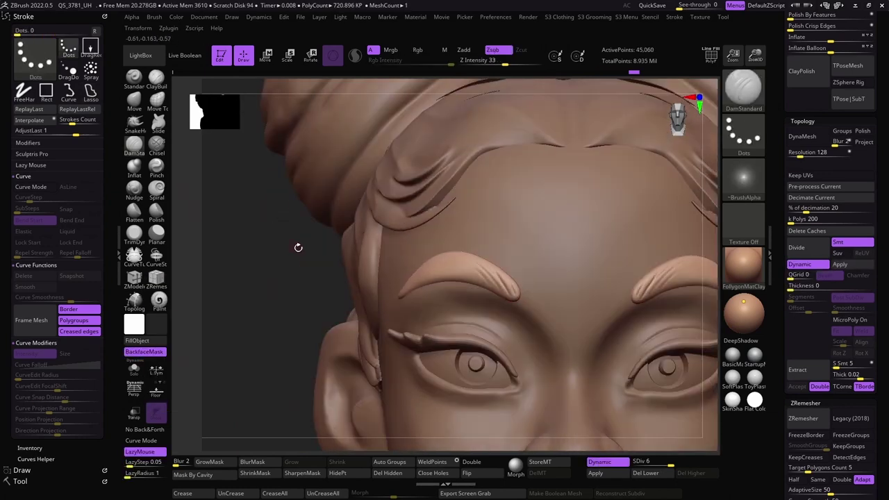
left_click_drag(298, 247, 433, 256)
right_click_drag(455, 255, 416, 263)
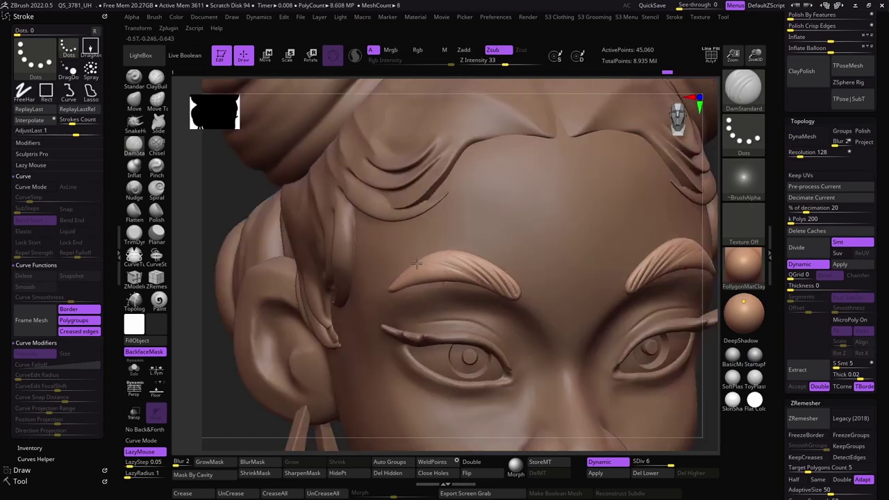
mouse_move(511, 292)
right_mouse_down()
mouse_move(354, 294)
mouse_move(362, 246)
right_mouse_up()
Append a Ring3D mesh as a new subtool
left_click(20, 482)
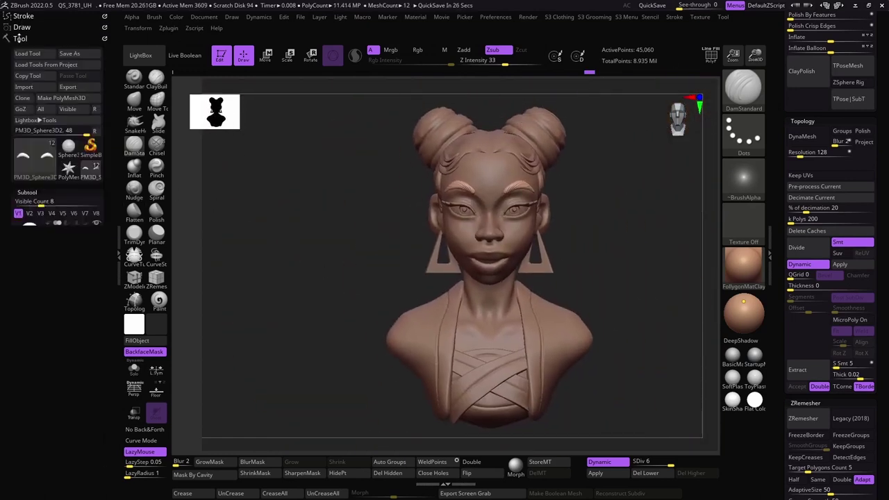
scroll(827, 312, "down", 10)
left_click(797, 380)
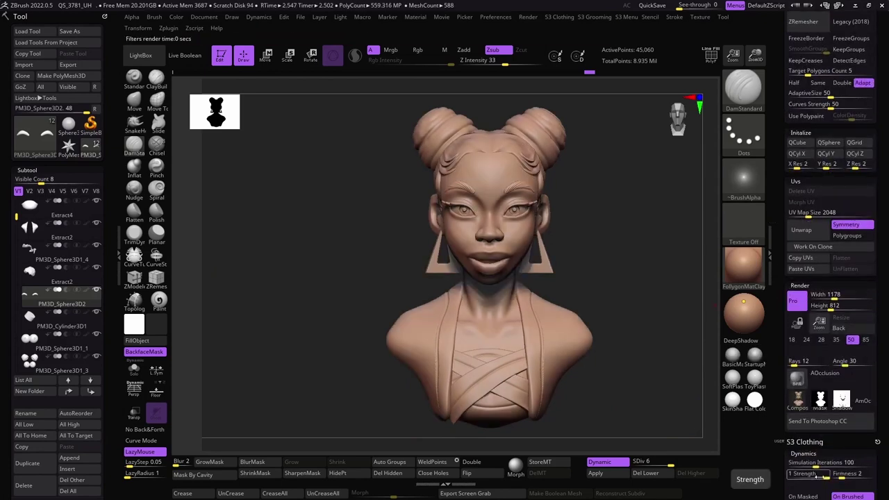
left_click(69, 461)
Fit the ring around the hair bun with the Ring 3D gizmo and check it from several angles
key("w")
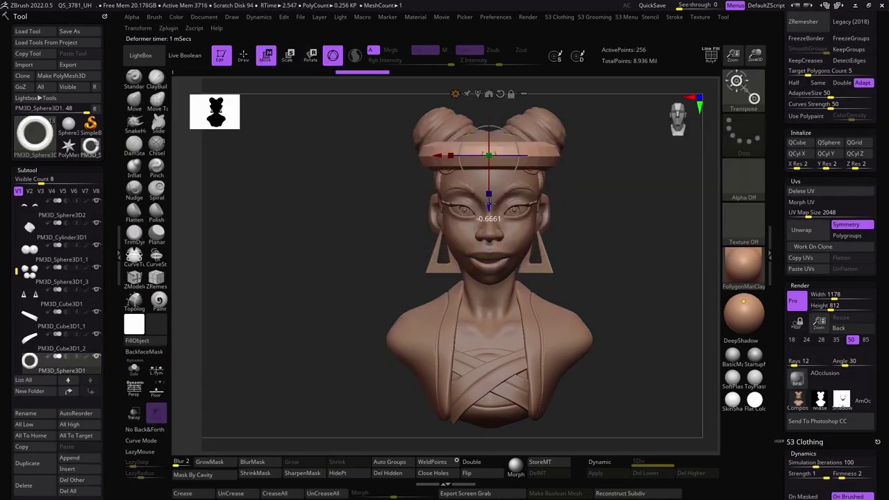
left_click_drag(489, 205, 493, 314)
left_click(544, 190)
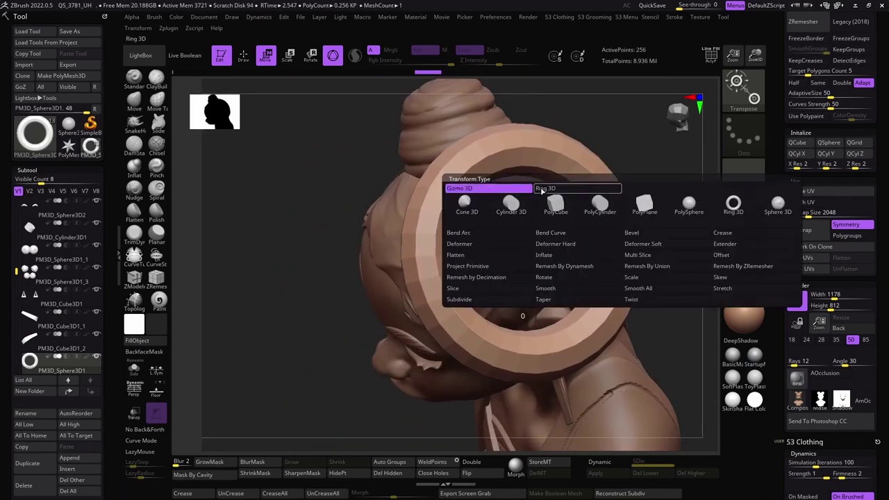
left_click(544, 190)
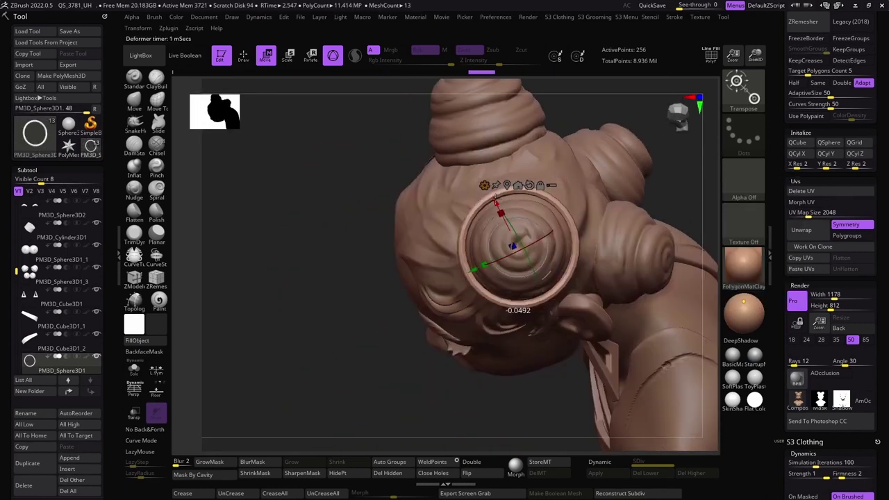
mouse_move(496, 202)
left_mouse_down()
mouse_move(341, 143)
mouse_move(405, 199)
mouse_move(532, 167)
mouse_move(576, 207)
left_mouse_up()
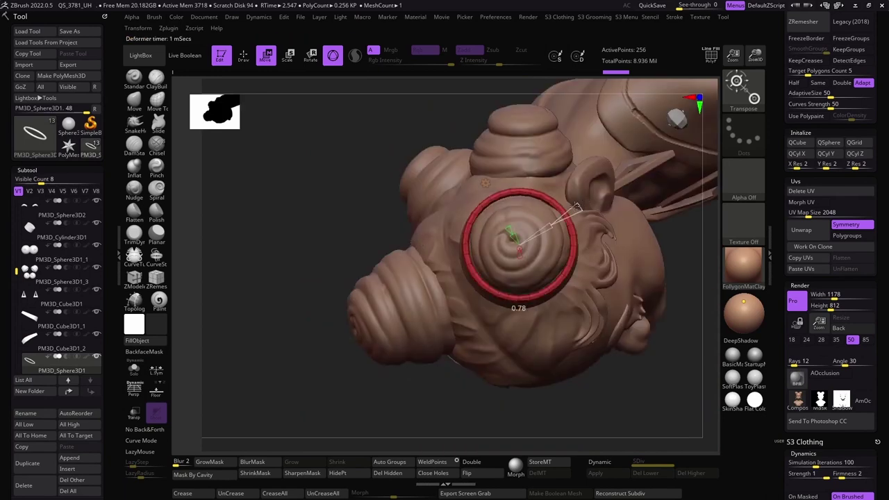
left_click_drag(376, 348, 375, 261)
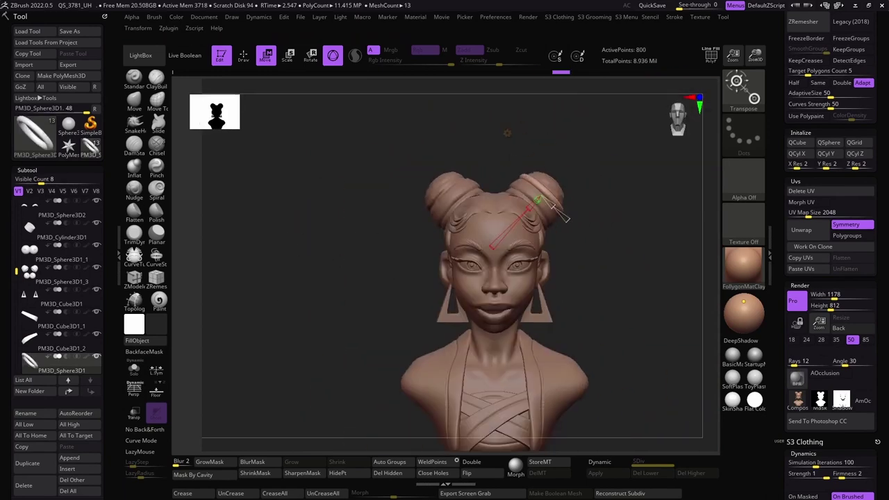
scroll(363, 206, "up", 3)
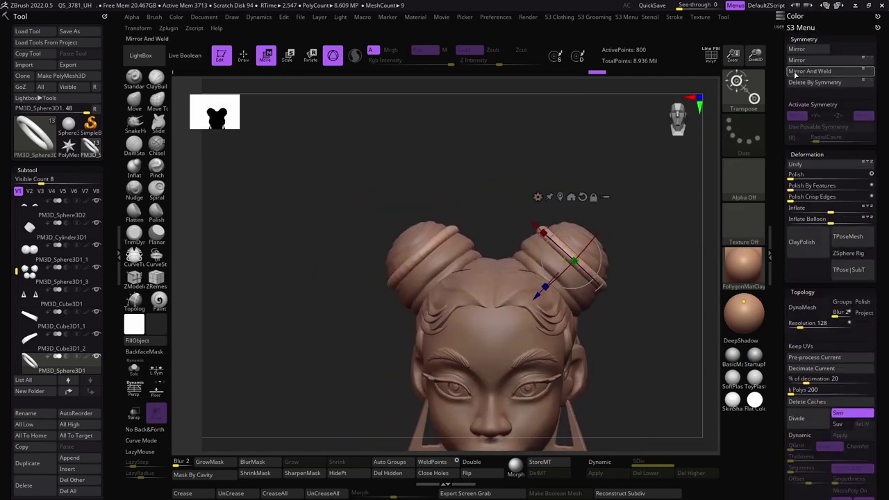
mouse_move(364, 206)
left_mouse_down()
mouse_move(546, 283)
mouse_move(397, 233)
mouse_move(511, 309)
left_mouse_up()
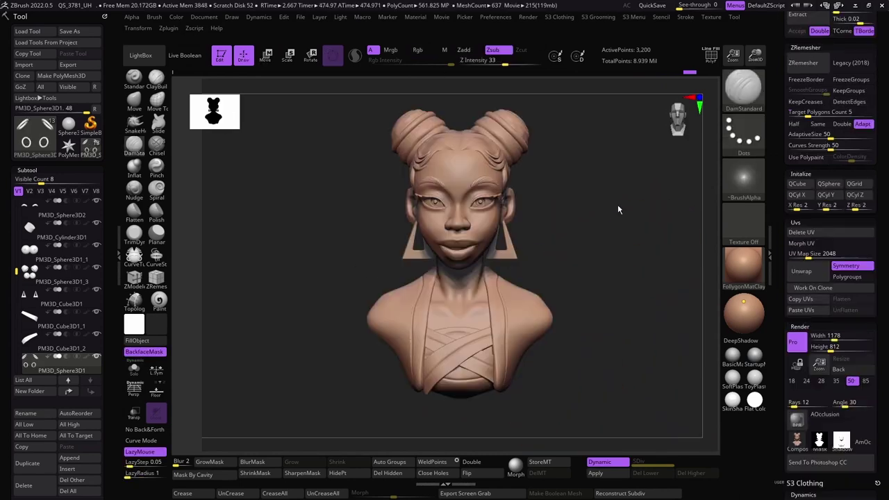
scroll(618, 209, "up", 5)
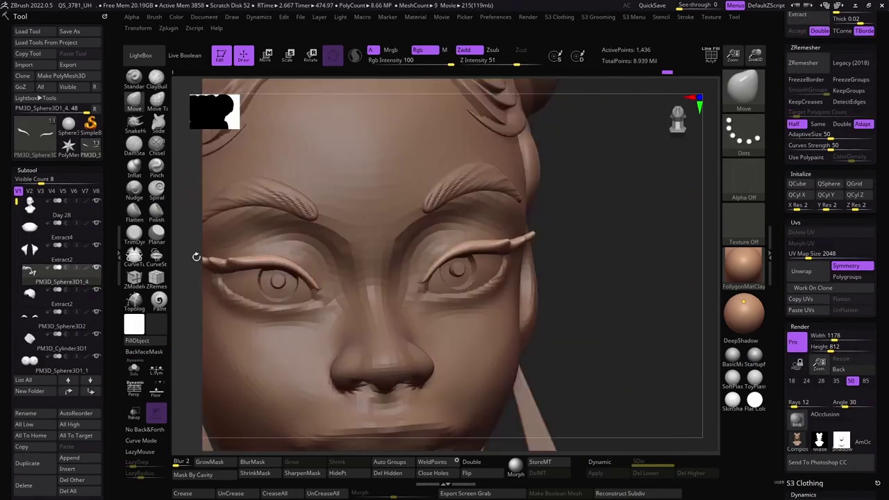
Select the Day 28 body subtool, then the Extract2 subtool, while orbiting the bust
left_click_drag(196, 254, 319, 223)
left_click(319, 223, "alt")
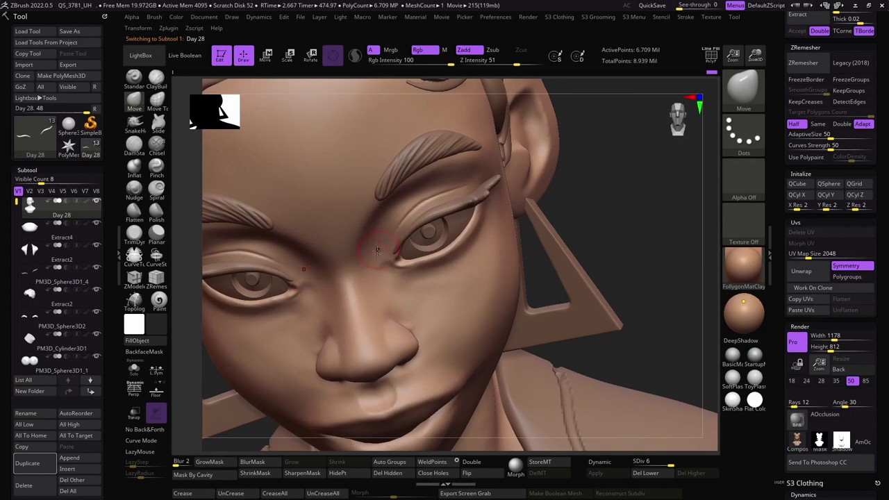
scroll(377, 250, "down", 3)
scroll(378, 250, "down", 3)
scroll(278, 238, "down", 3)
mouse_move(278, 239)
left_mouse_down()
mouse_move(324, 287)
mouse_move(382, 303)
mouse_move(354, 284)
mouse_move(340, 297)
mouse_move(359, 300)
left_mouse_up()
left_click(323, 287, "alt")
Save the project under a new name
left_click(69, 31)
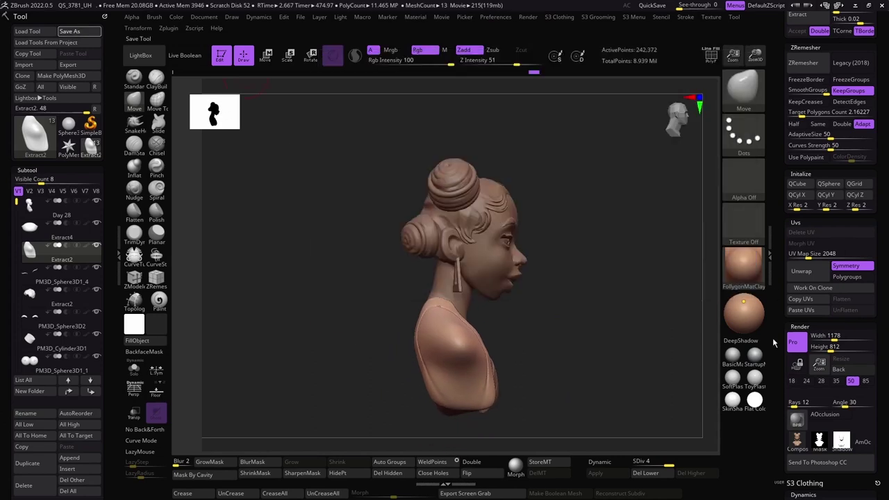
scroll(820, 347, "down", 5)
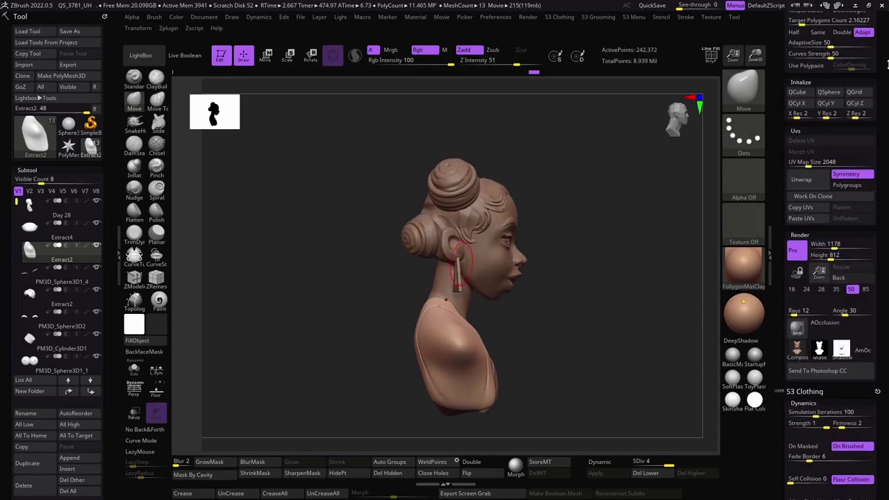
scroll(820, 320, "up", 3)
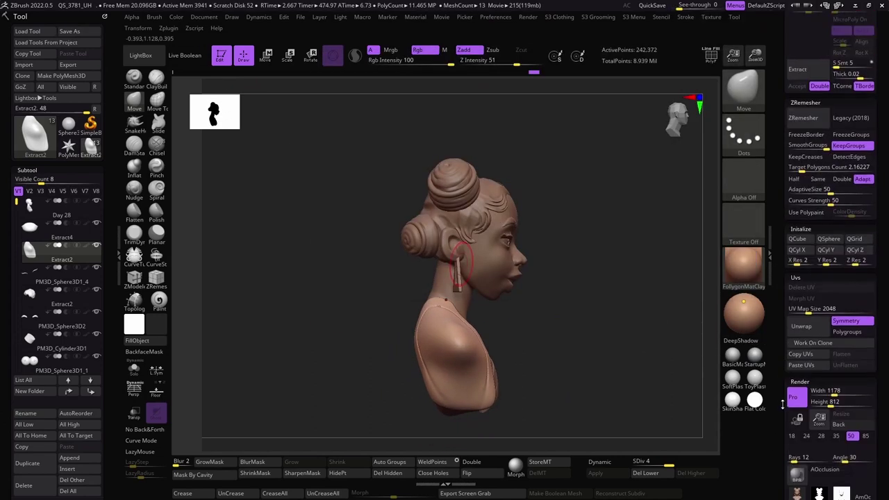
scroll(827, 292, "up", 3)
scroll(830, 271, "up", 3)
scroll(837, 248, "up", 3)
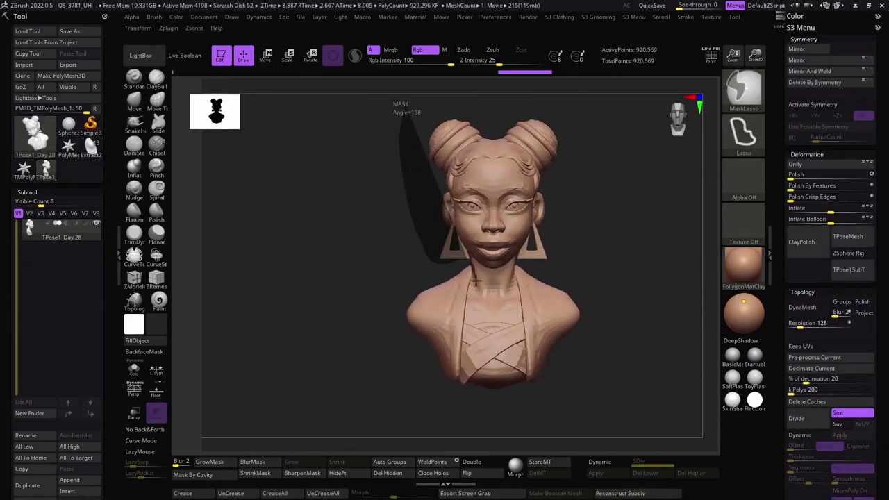
Mask the body below the head and use the transform gizmo to turn the head
mouse_move(472, 263)
right_mouse_down("ctrl")
mouse_move(389, 258)
mouse_move(438, 354)
right_mouse_up("ctrl")
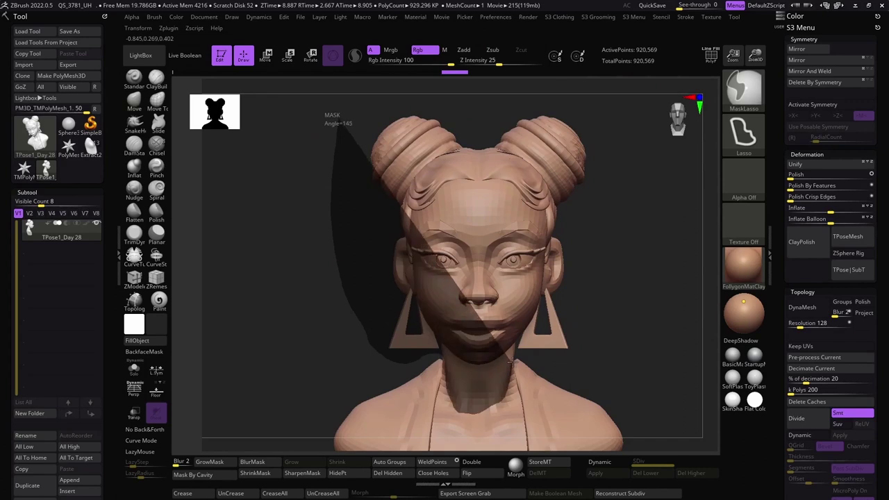
mouse_move(510, 361)
right_mouse_down("ctrl")
mouse_move(274, 300)
mouse_move(217, 448)
right_mouse_up("ctrl")
key("w")
left_click_drag(276, 286, 449, 204)
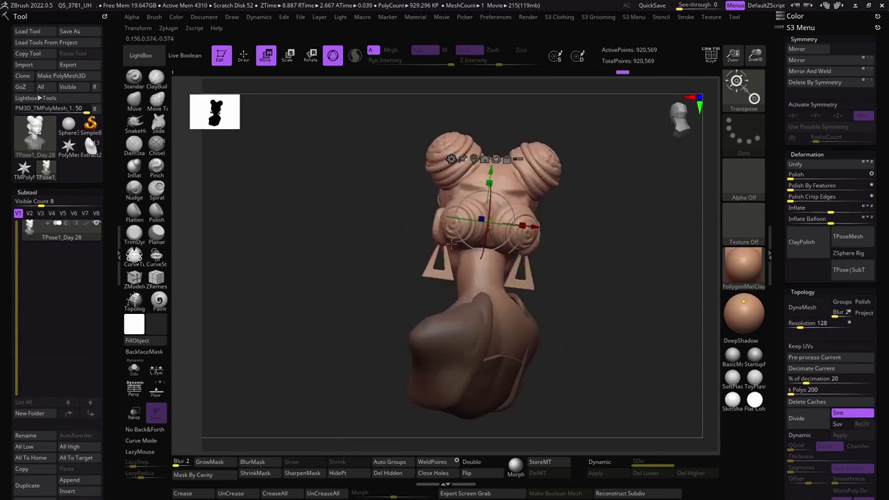
left_click_drag(339, 246, 340, 249)
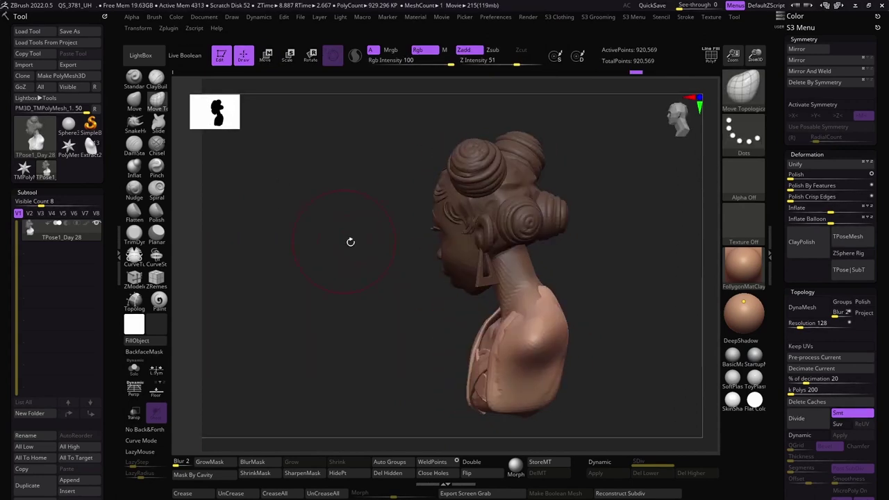
left_click_drag(535, 284, 406, 327)
mouse_move(591, 257)
left_mouse_down()
mouse_move(433, 322)
mouse_move(378, 283)
mouse_move(356, 311)
left_mouse_up()
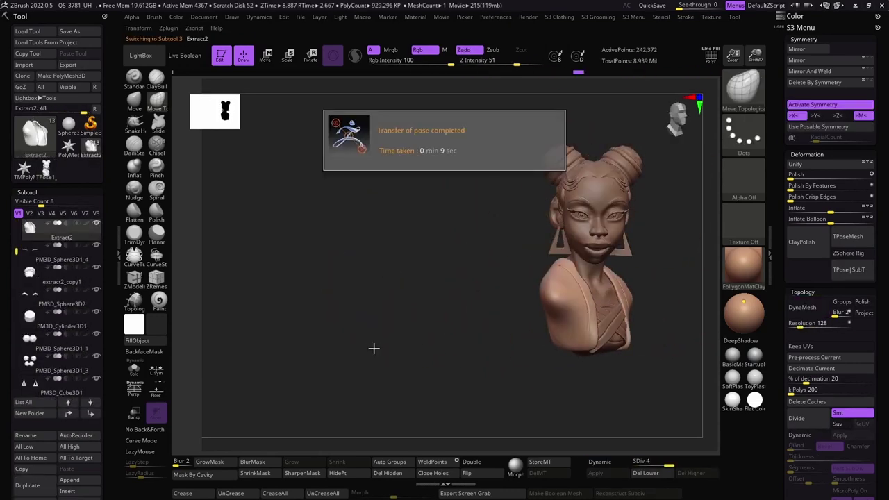
Produce a Best Preview Render of the posed bust with its turned head, buns and jacket
key("f")
scroll(827, 278, "down", 5)
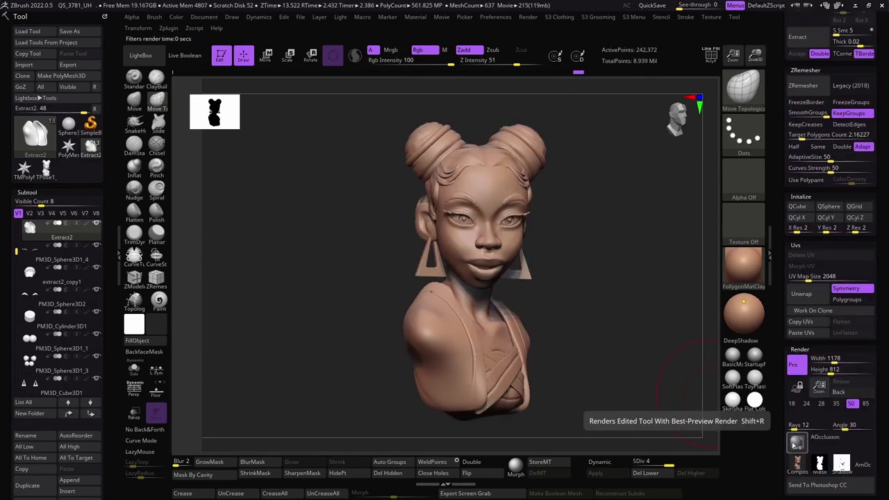